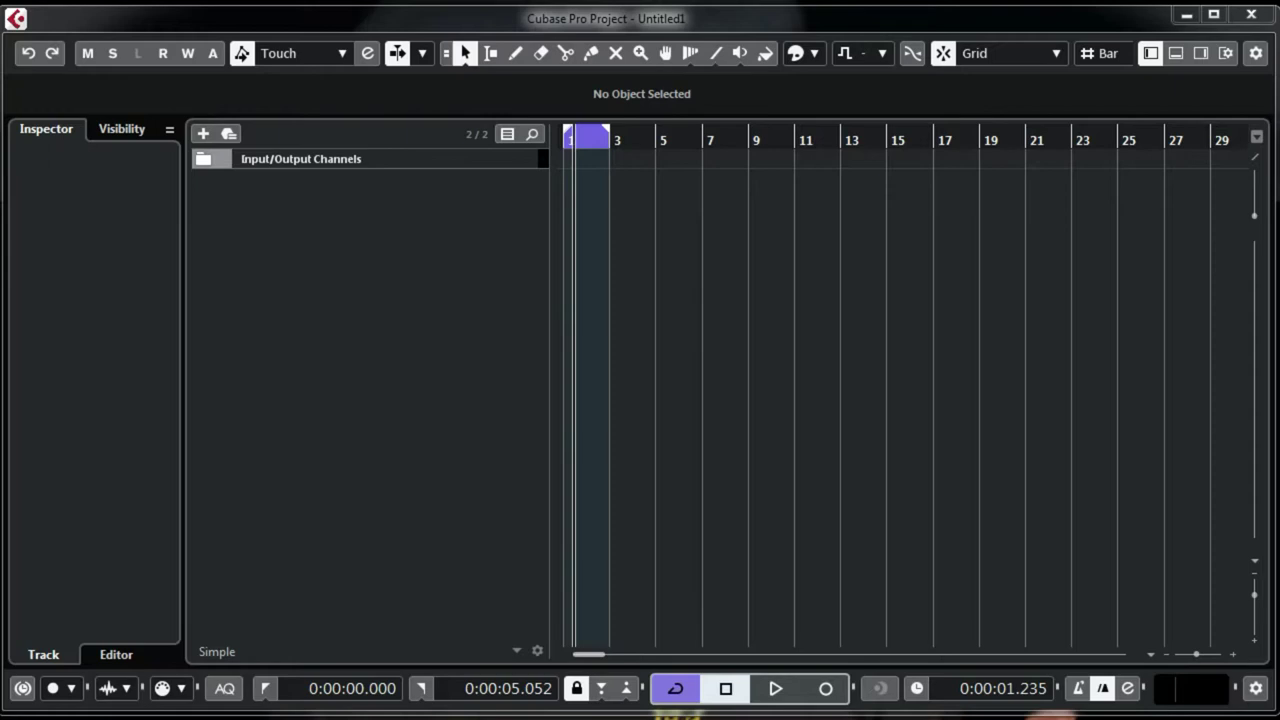
Add one instrument track using Xpand!2_x64, with its output routed to Stereo Out.
key("t")
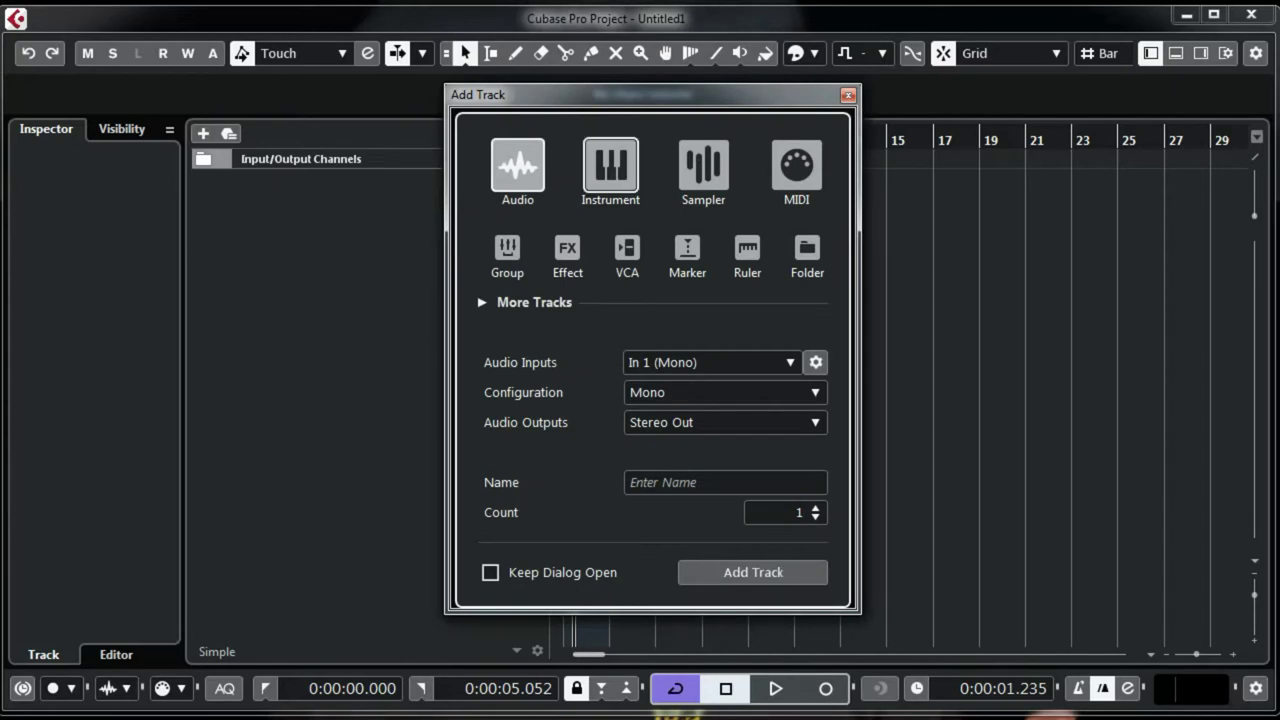
left_click(610, 165)
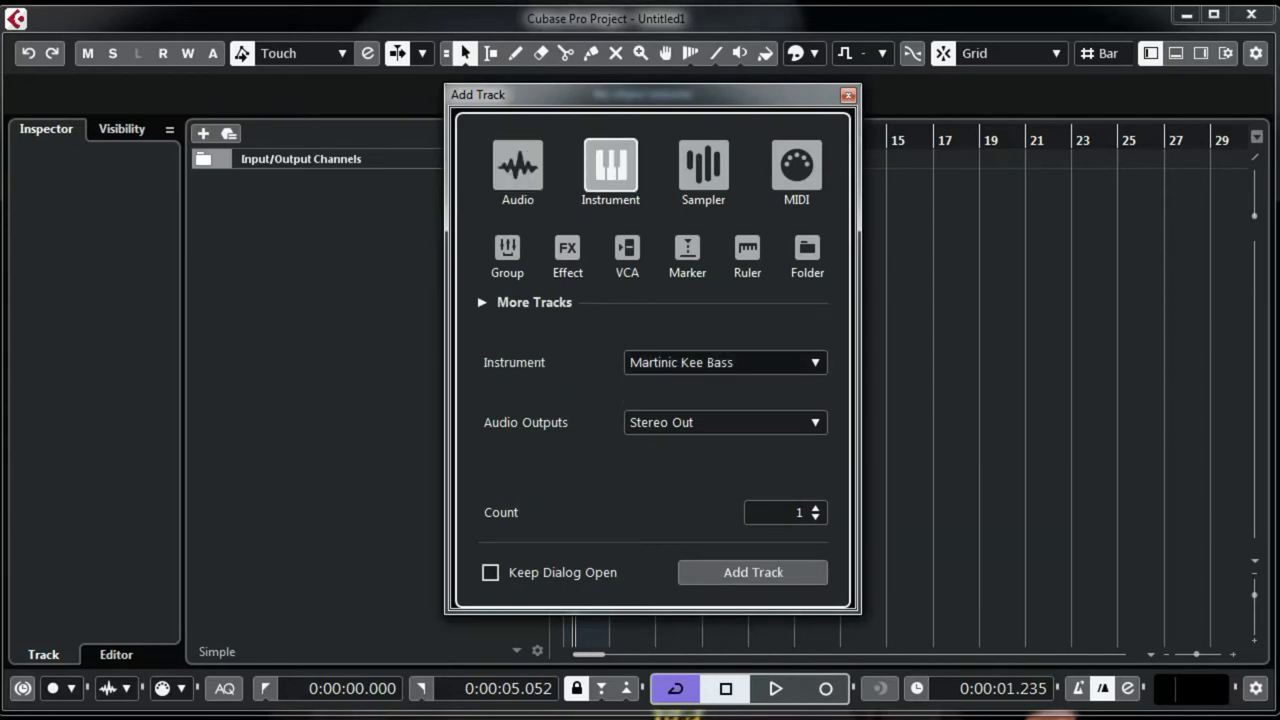
left_click(725, 362)
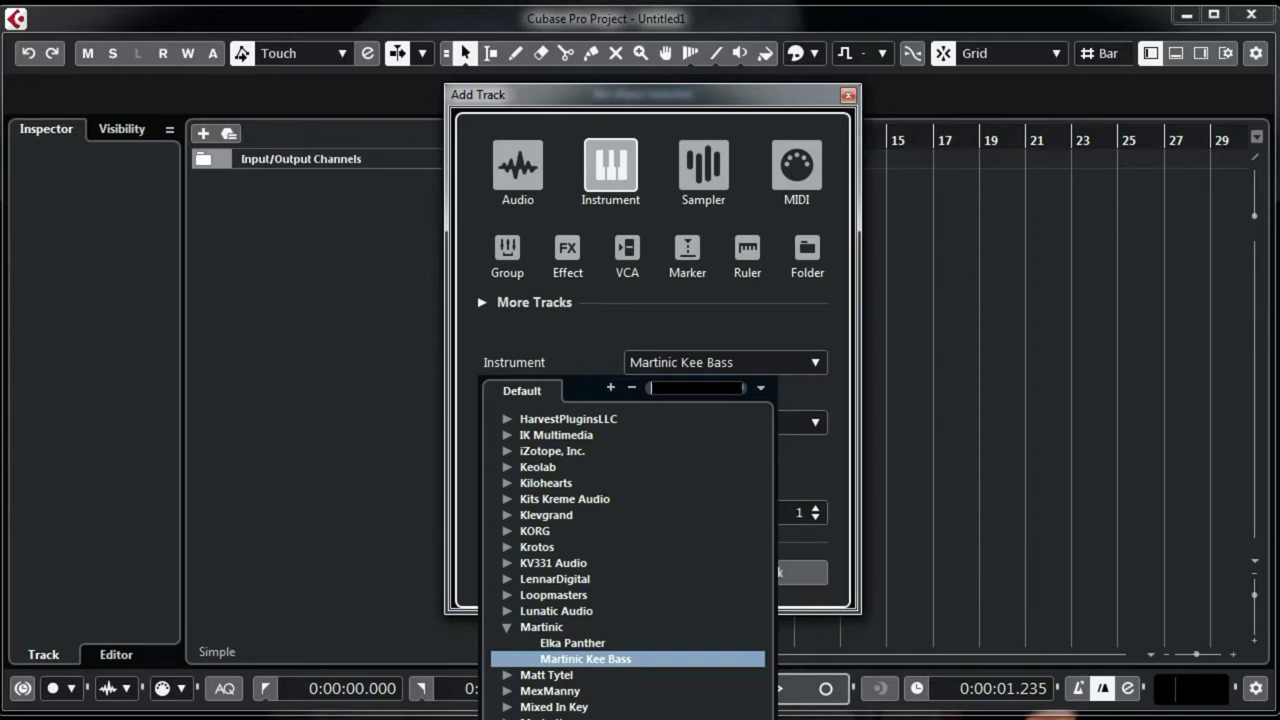
type("xpand")
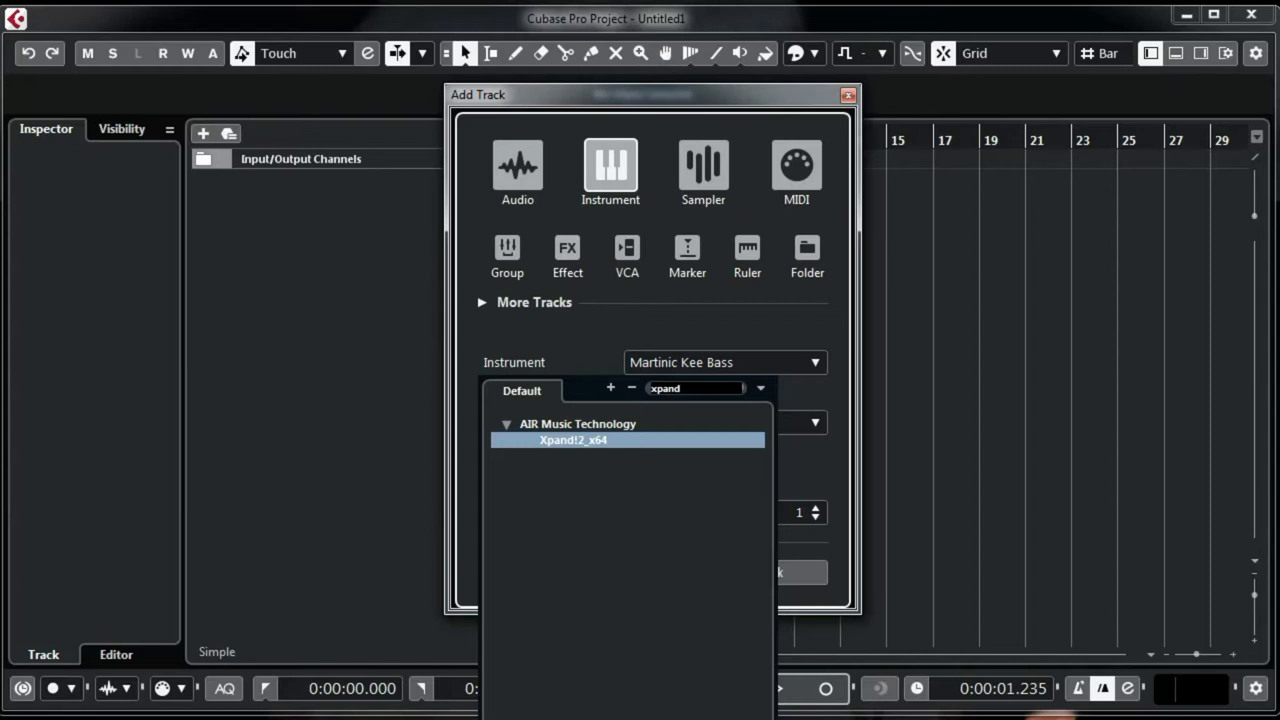
key("Return")
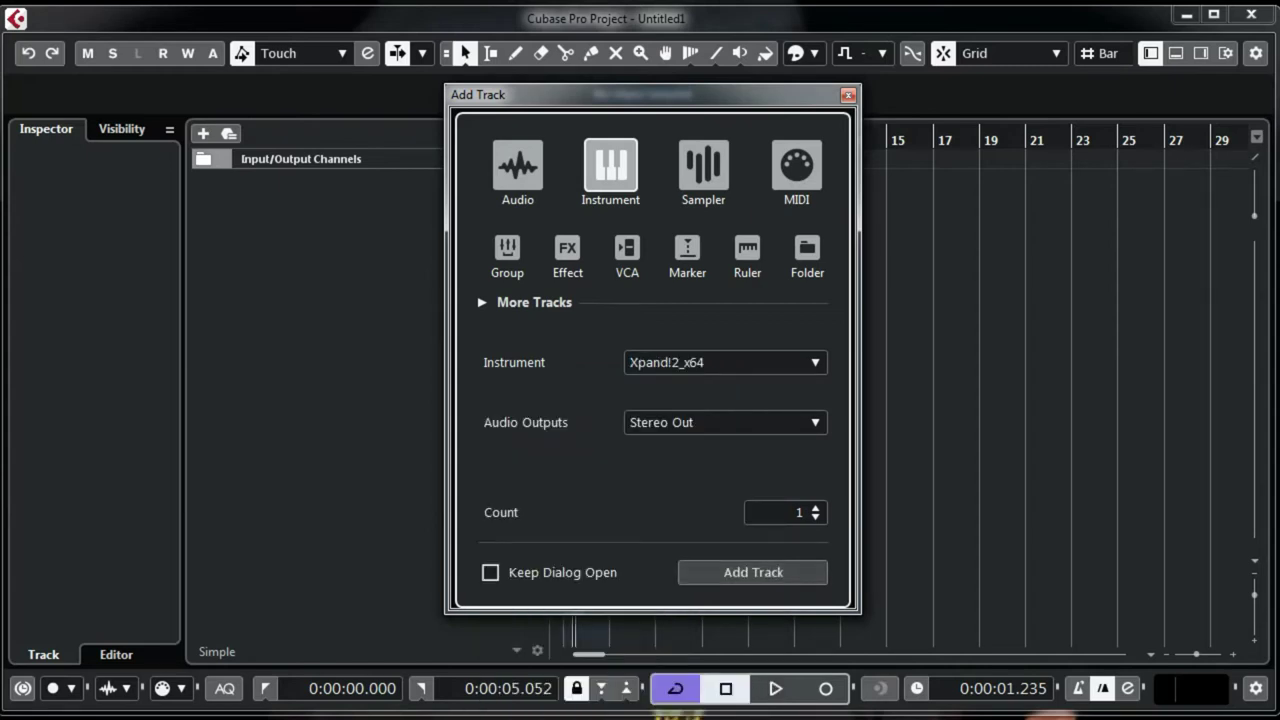
key("Return")
Load the Pop Hop 093+ patch from 026 Loops into Xpand!2 part A and clear the plugin window off the project.
left_click_drag(275, 0, 800, 63)
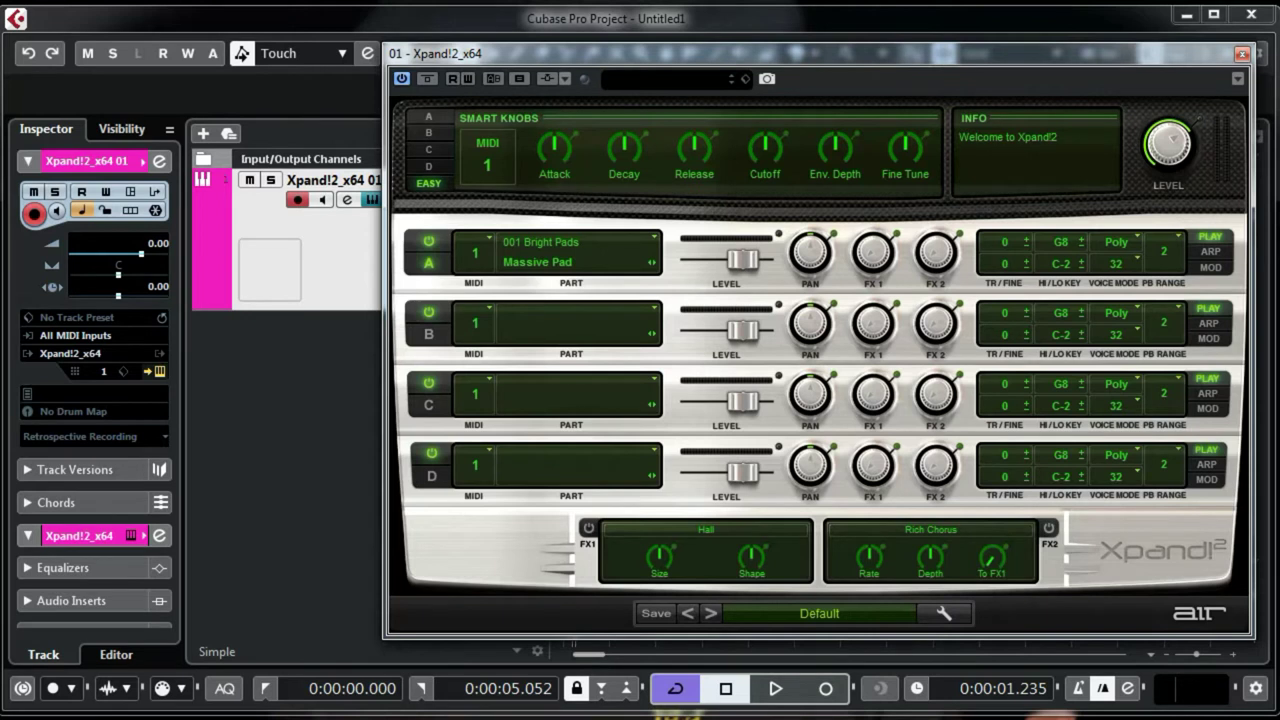
left_click(540, 242)
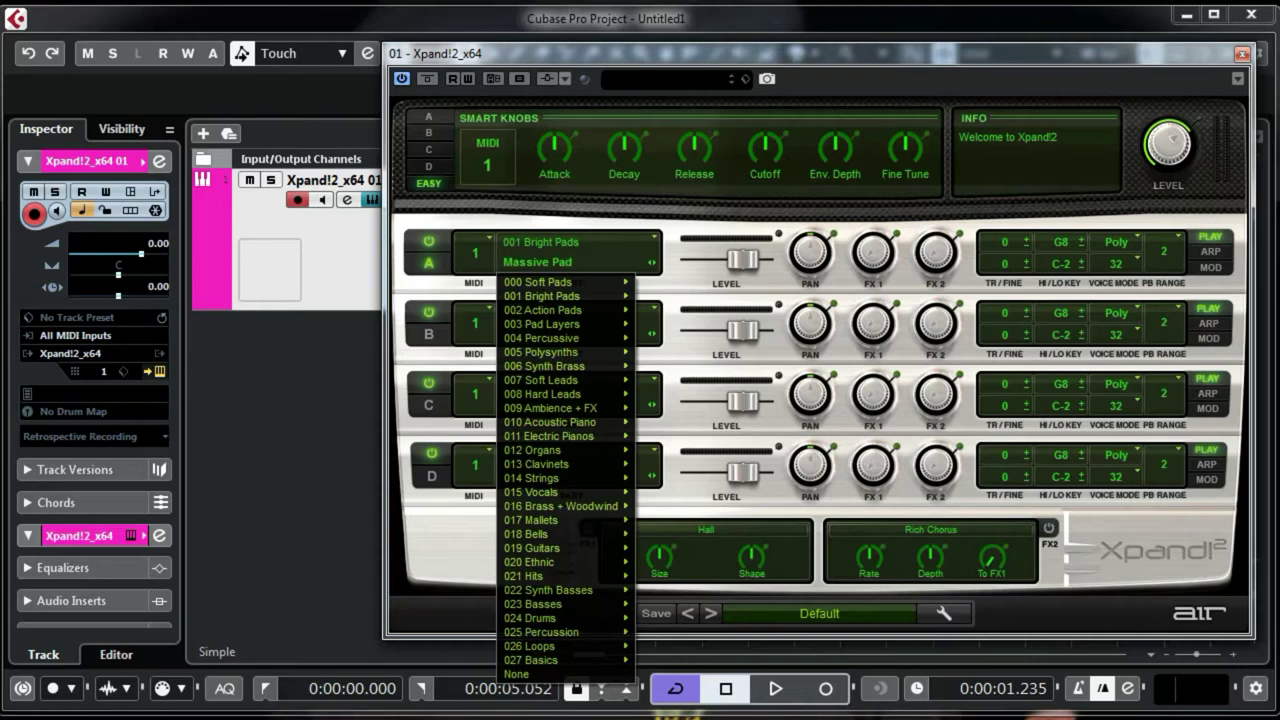
mouse_move(540, 282)
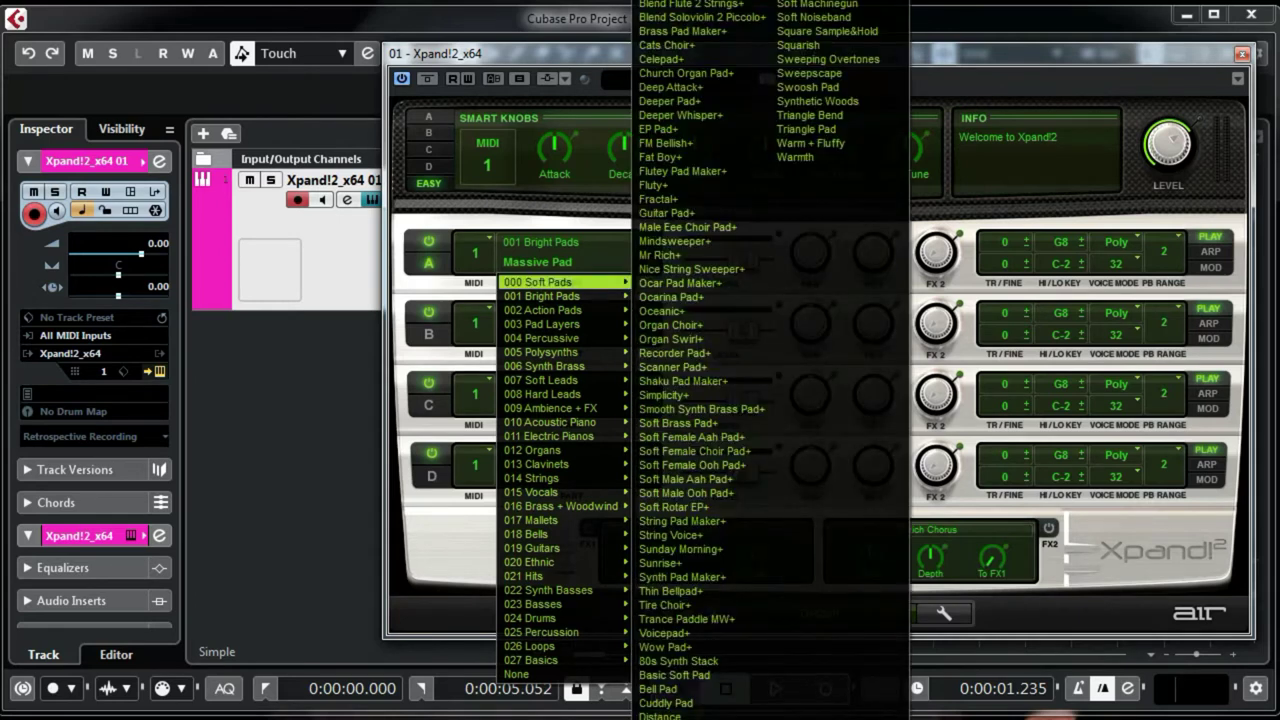
mouse_move(560, 310)
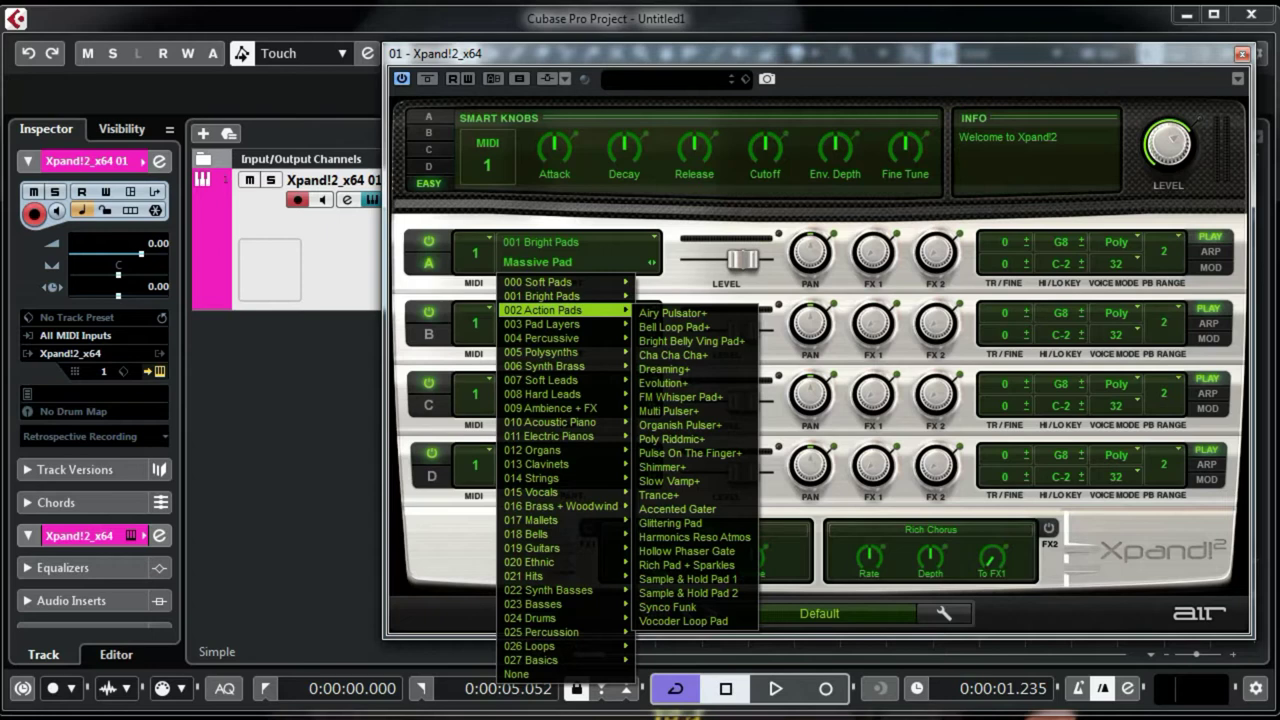
mouse_move(540, 380)
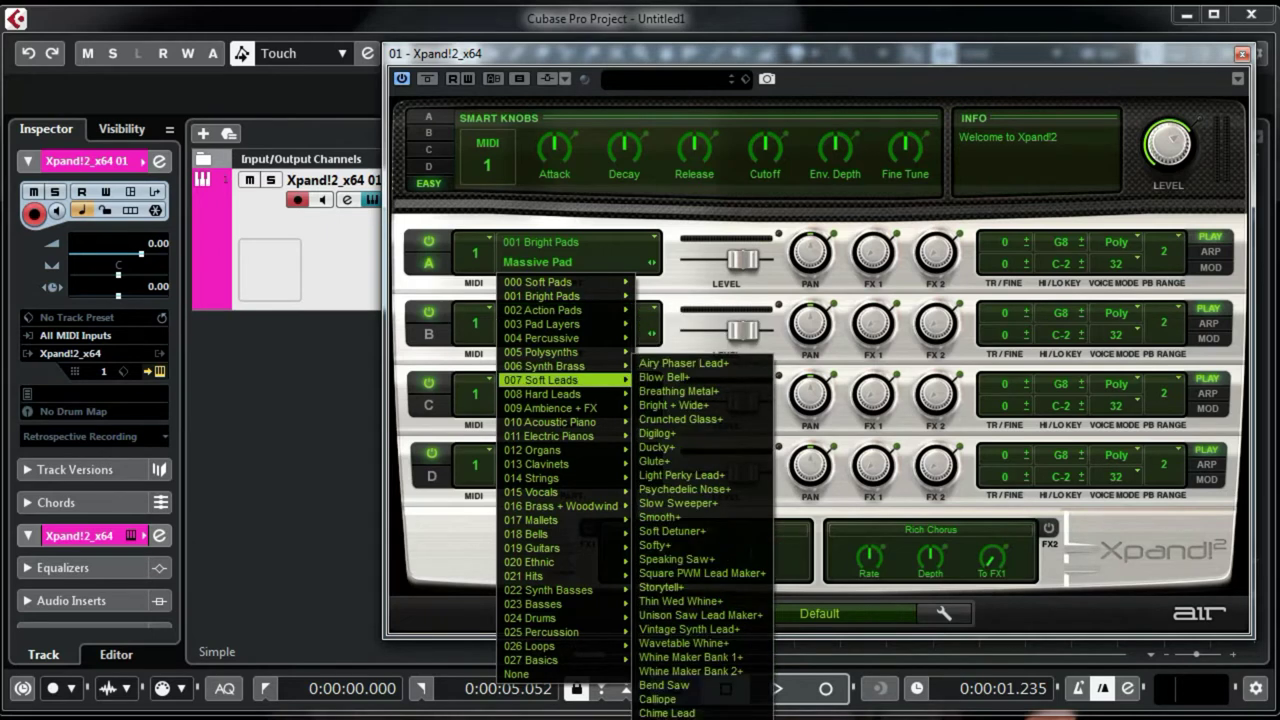
mouse_move(540, 492)
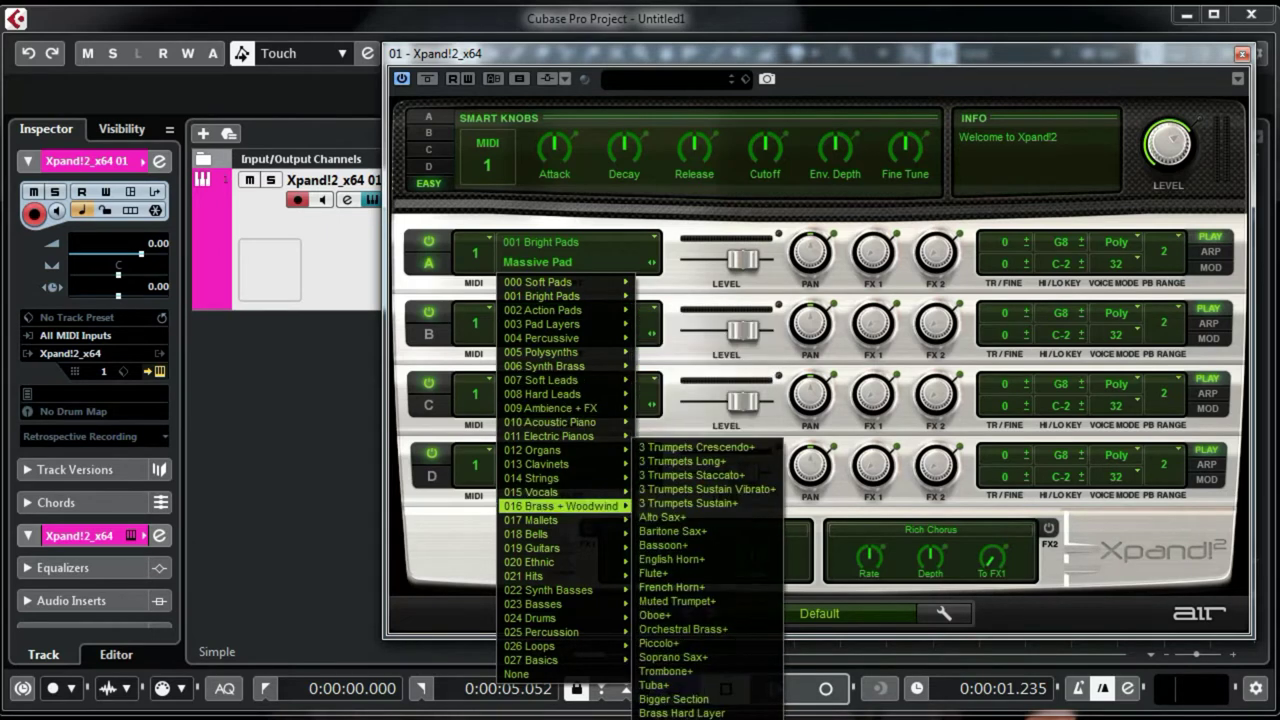
mouse_move(548, 590)
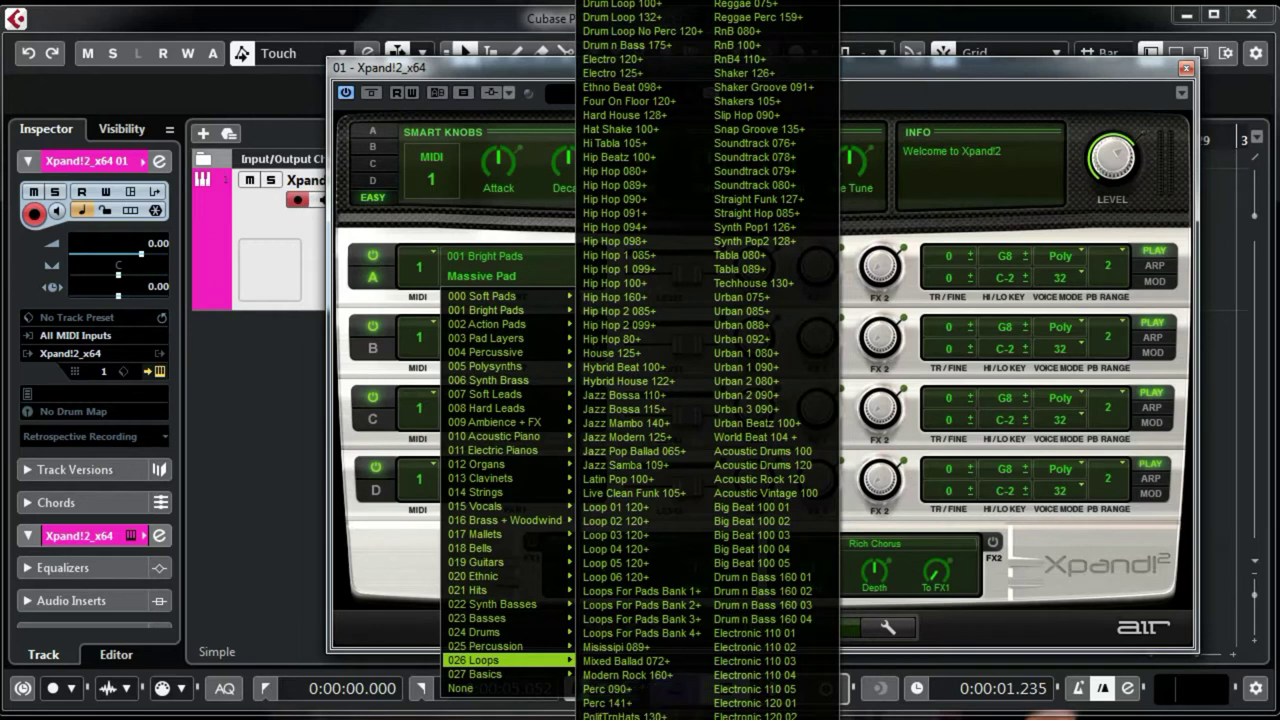
left_click(625, 718)
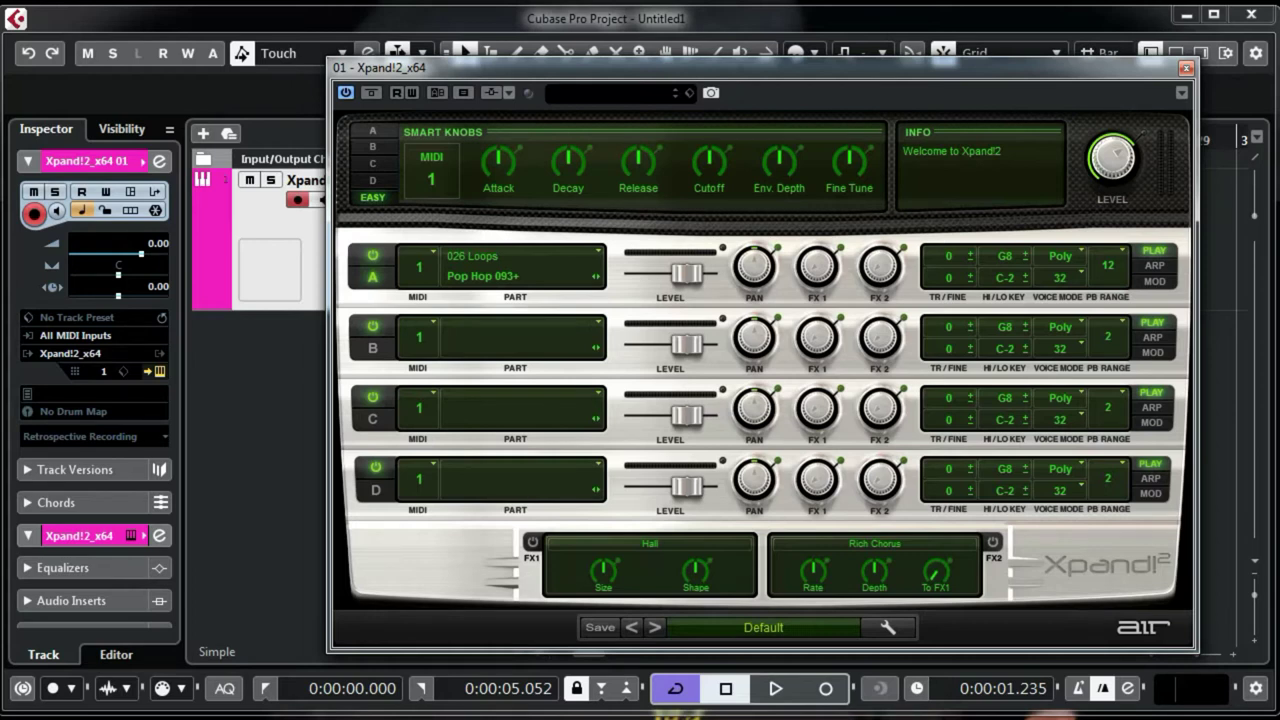
left_click_drag(760, 68, 224, 719)
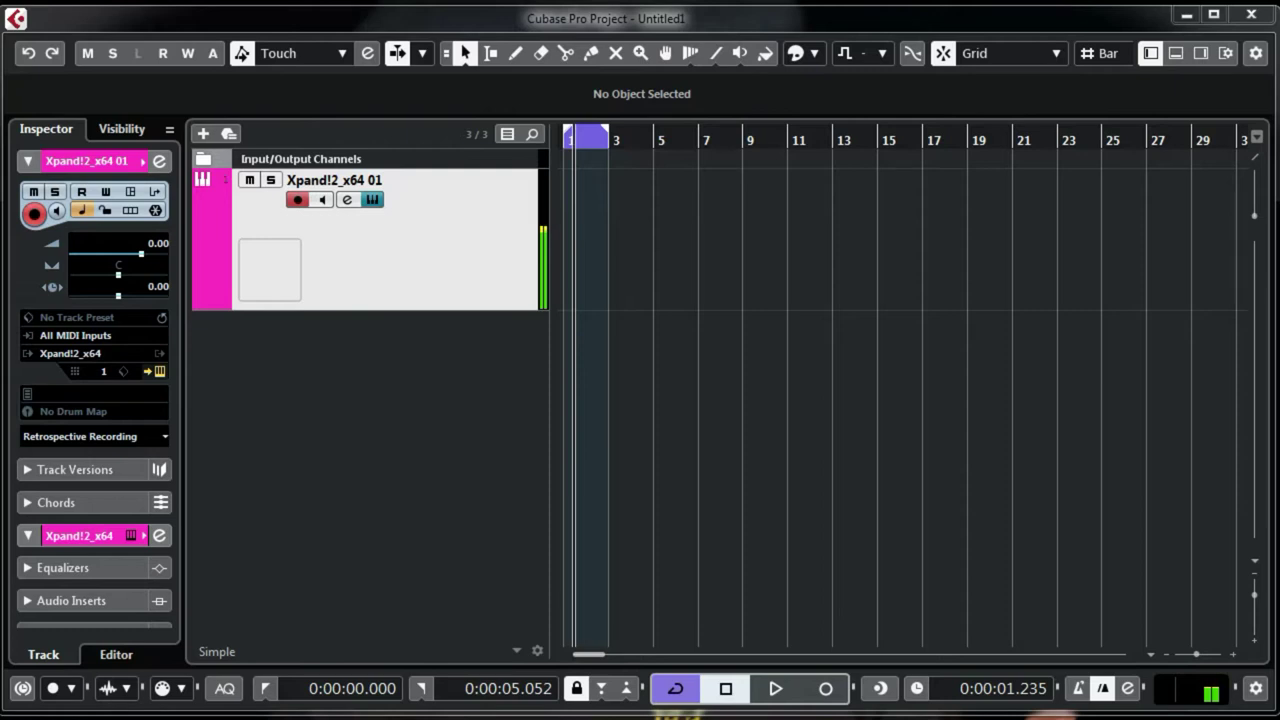
Record a two-bar MIDI part of the loop on the Xpand!2 track, starting from the project start.
key("space")
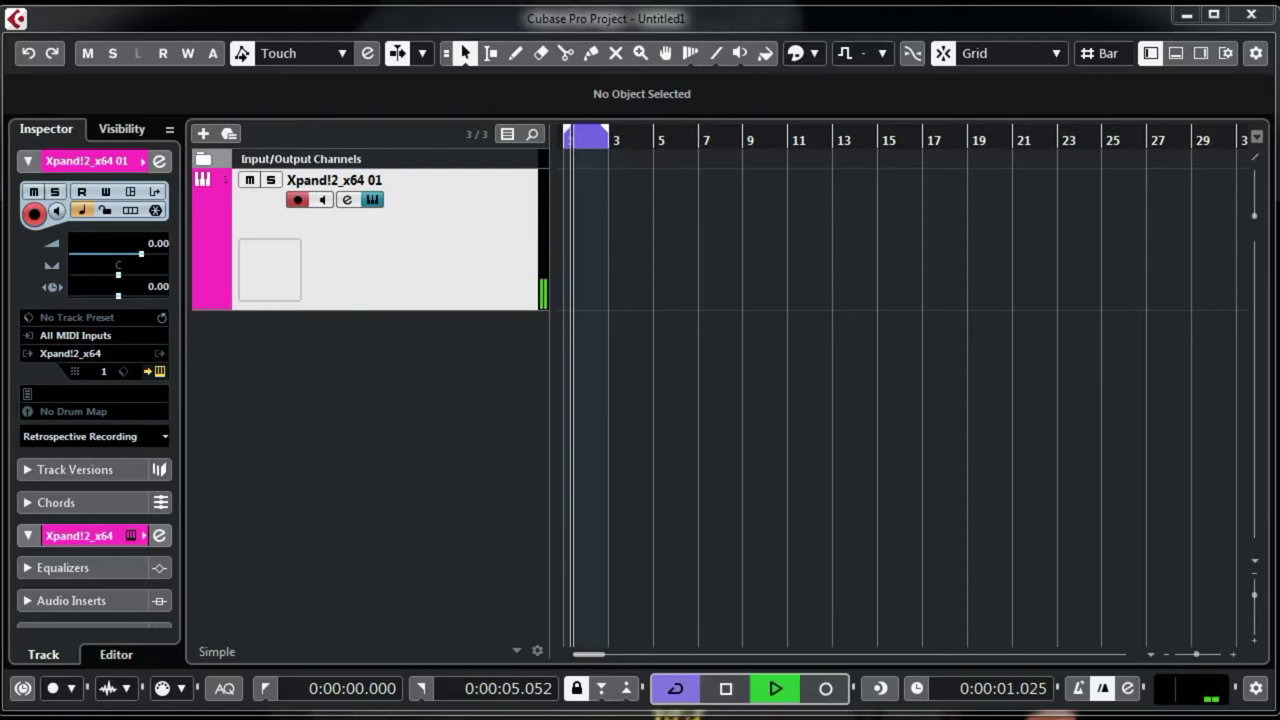
key("space")
key("KP_Decimal")
key("KP_Multiply")
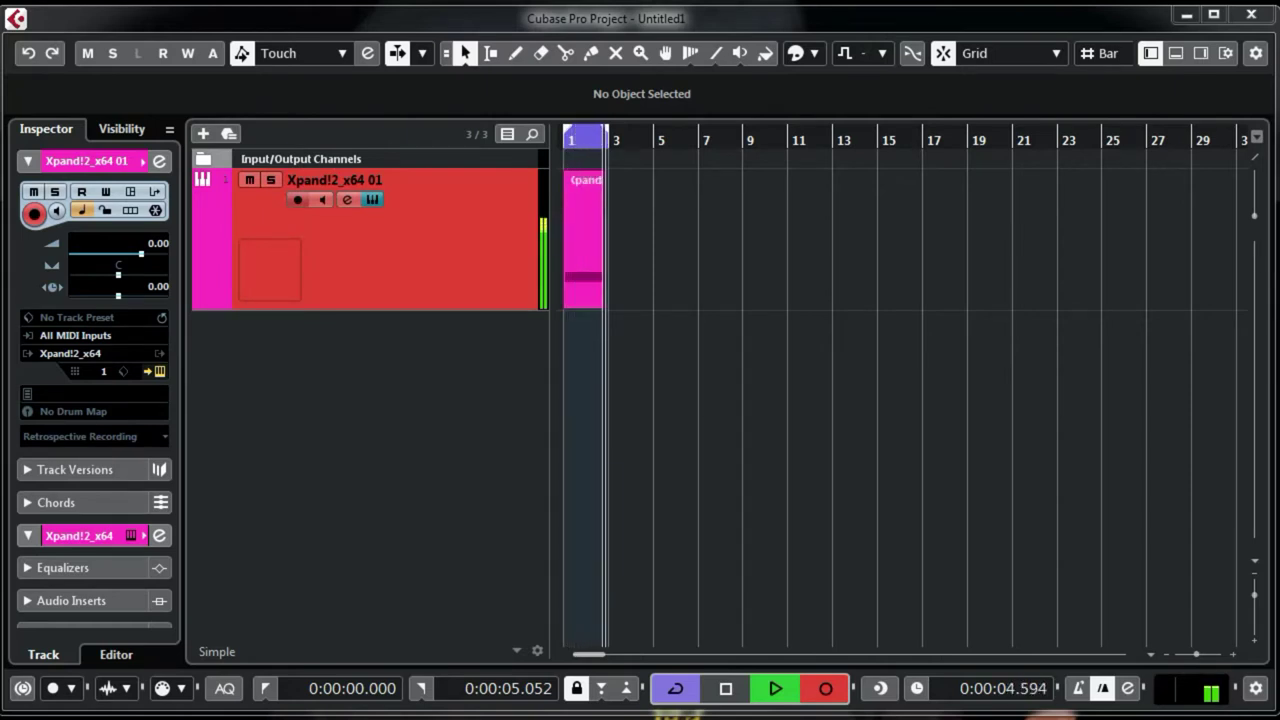
key("space")
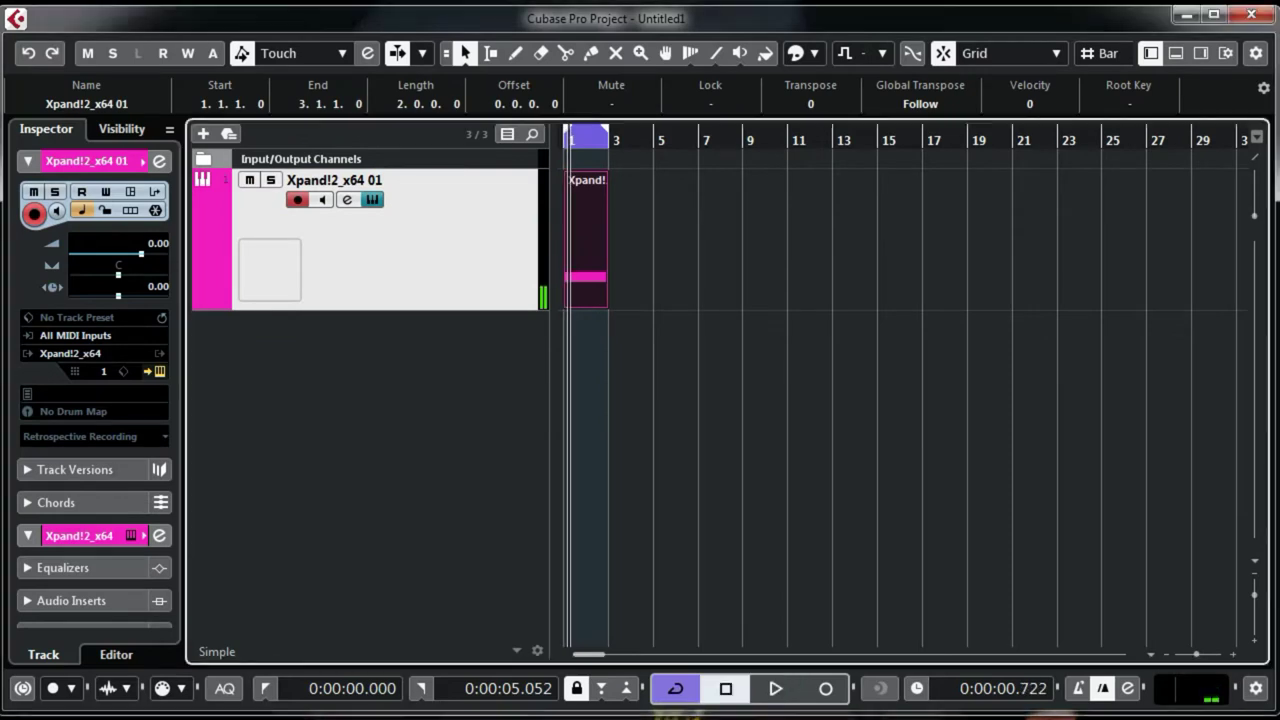
Render the recorded two-bar Xpand!2 MIDI part to a new audio track, muting the source part.
key("h")
key("h")
key("h")
key("h")
key("h")
key("h")
key("h")
key("g")
key("g")
key("g")
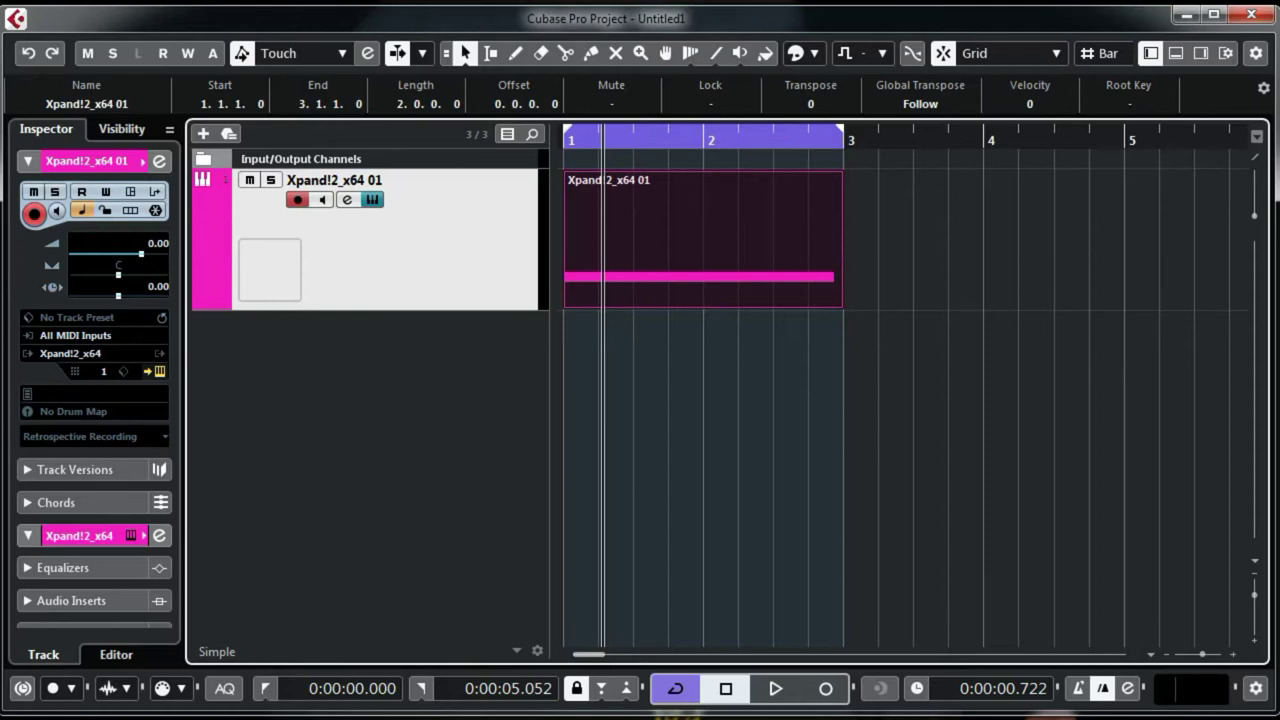
left_click(700, 240)
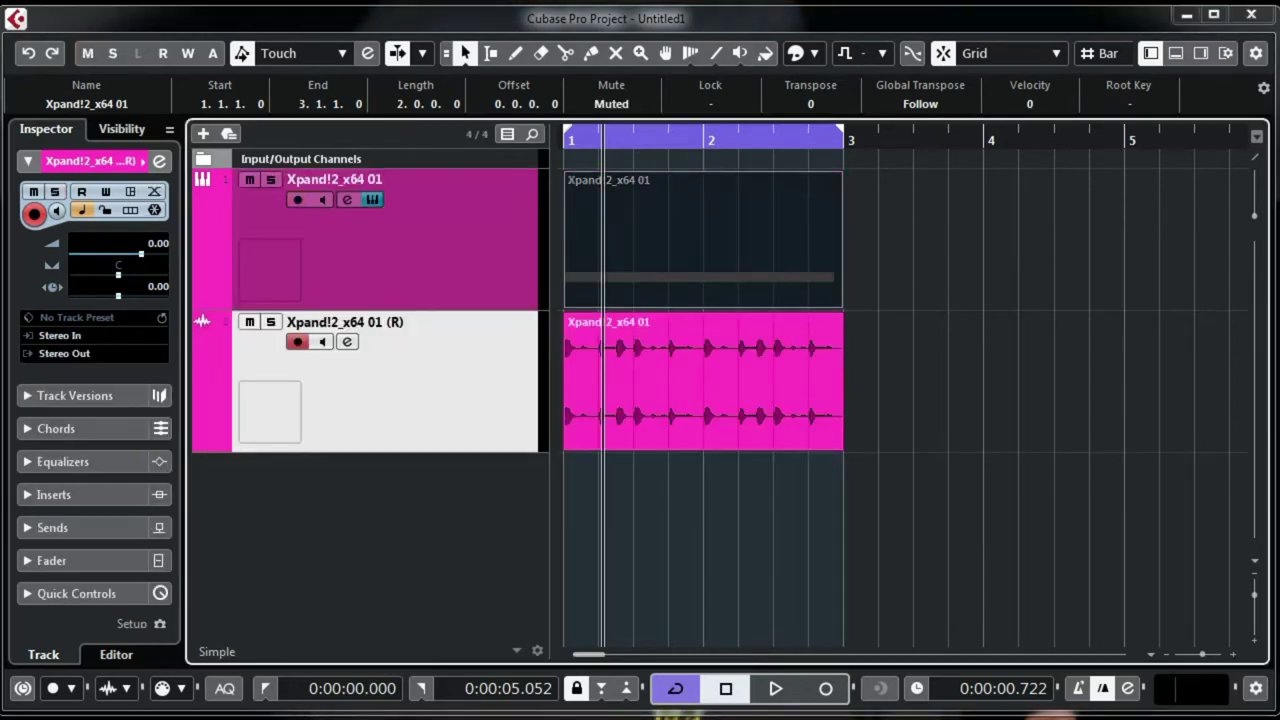
left_click(703, 380)
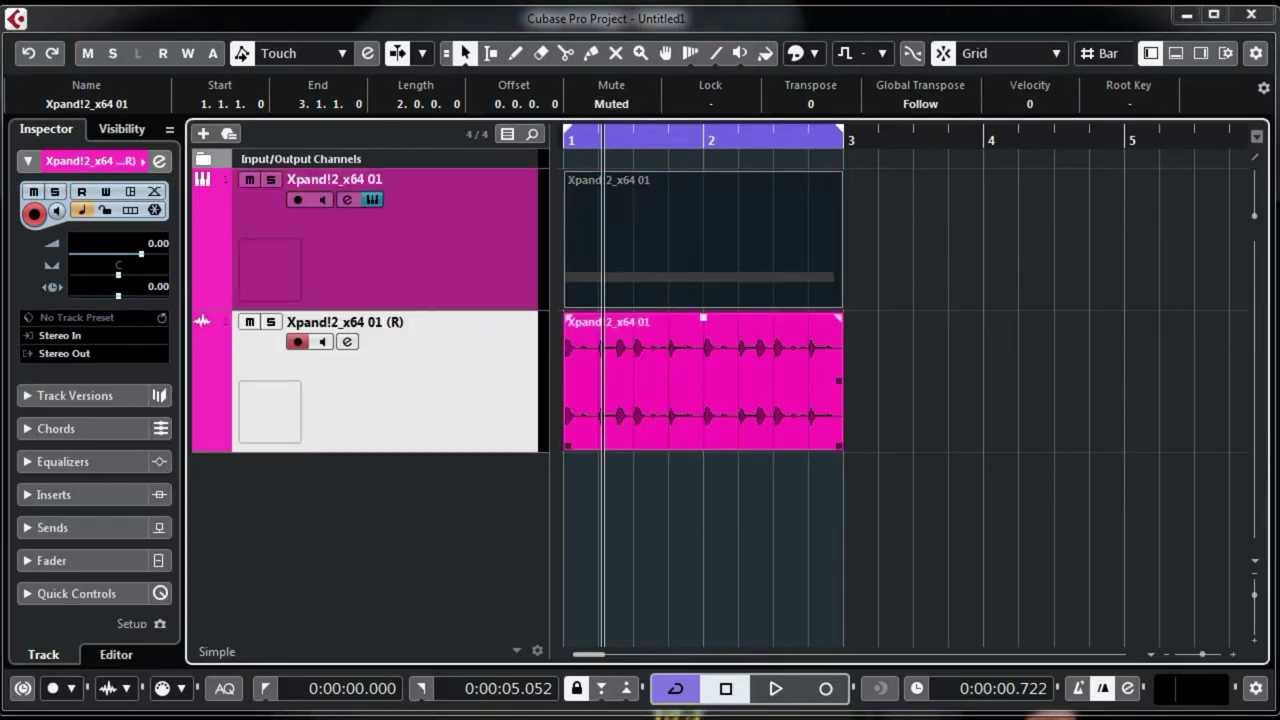
key("ctrl+shift+a")
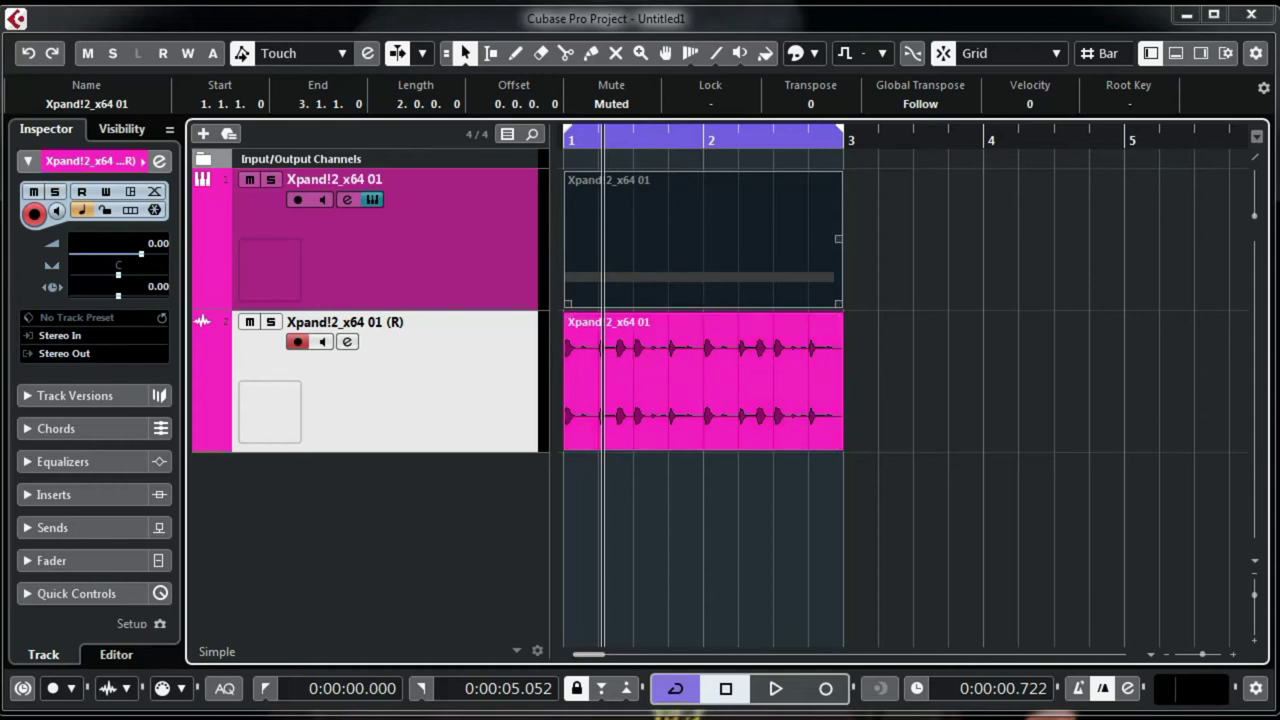
Rename the rendered audio track as "drum loop" and delete the muted MIDI part above it.
double_click(343, 322)
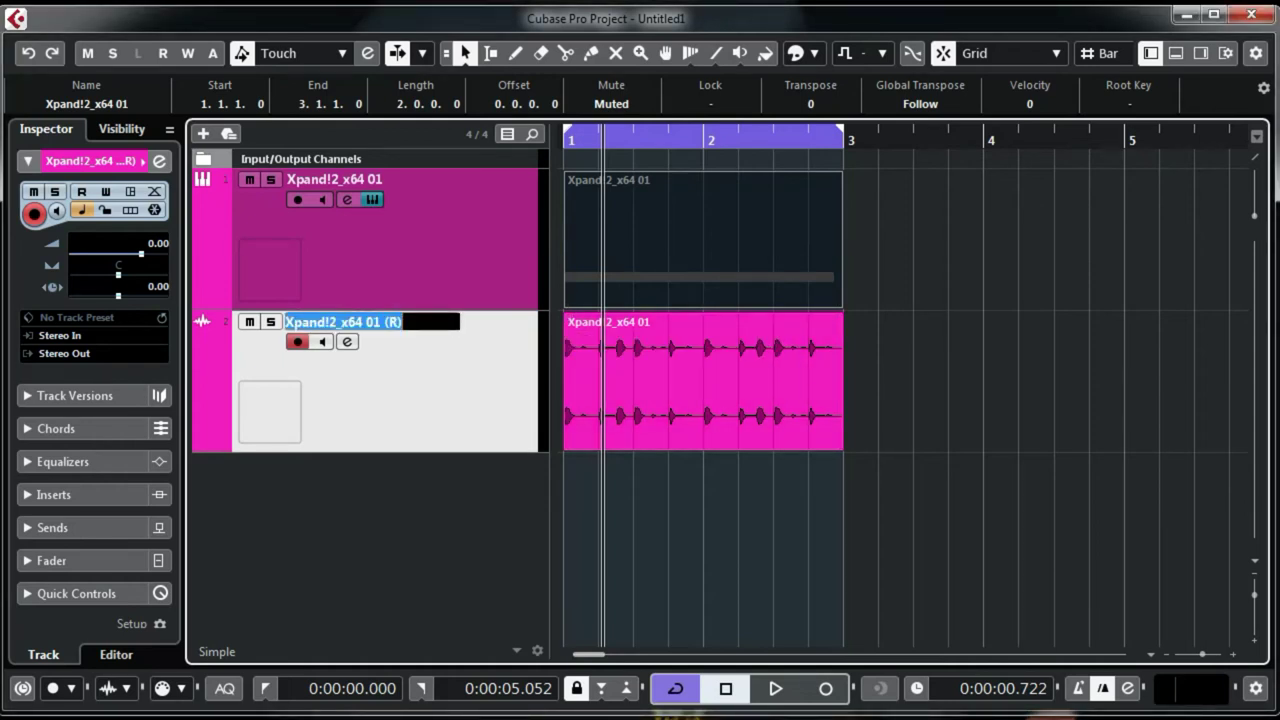
type("d")
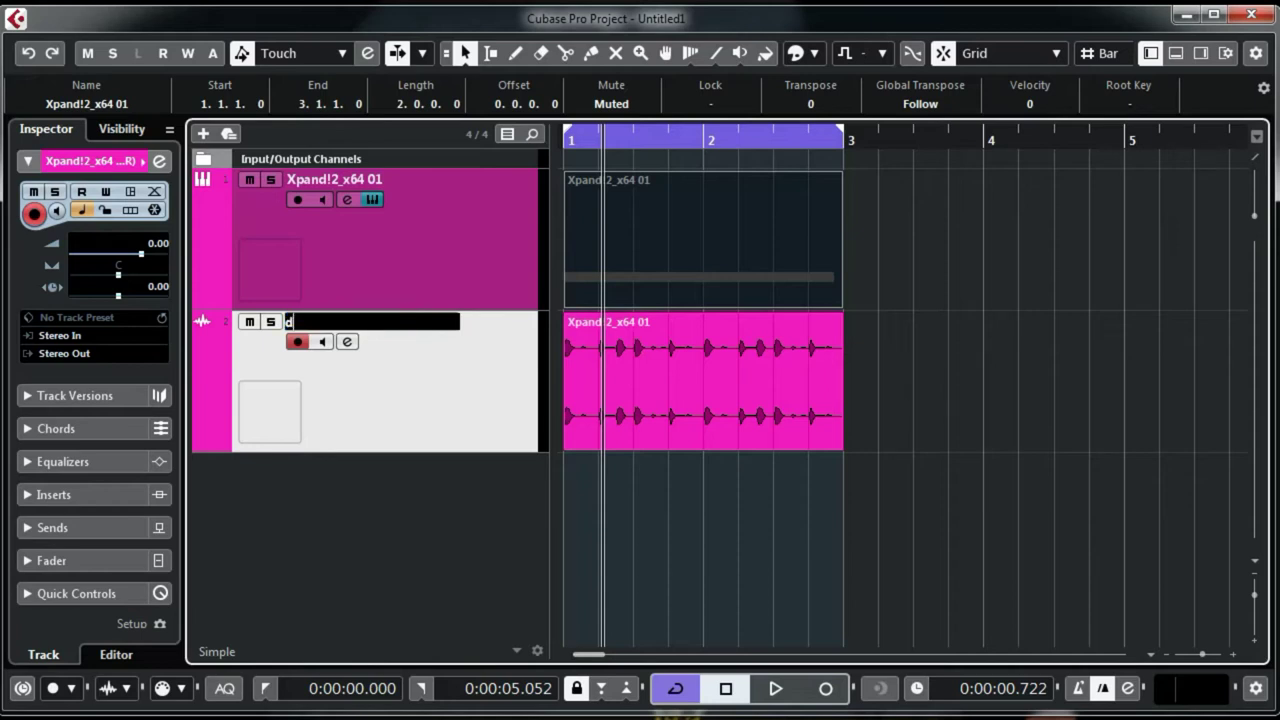
type("rum loop")
key("Return")
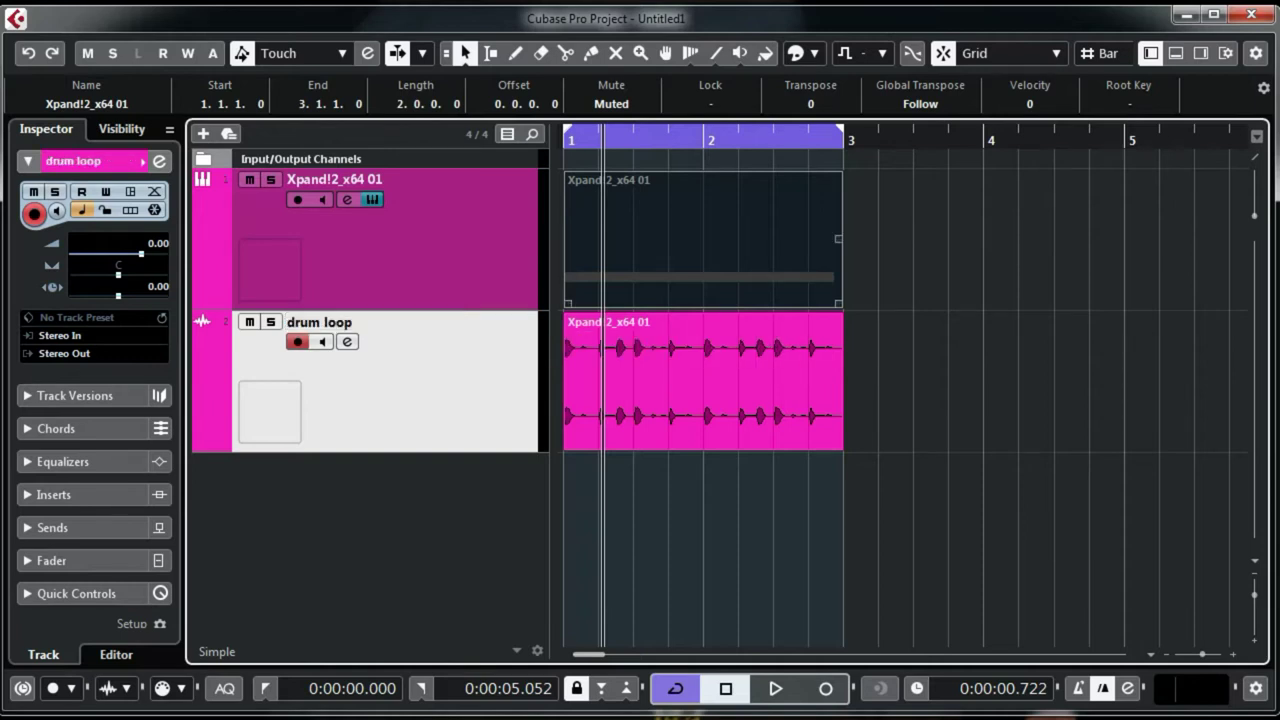
key("Delete")
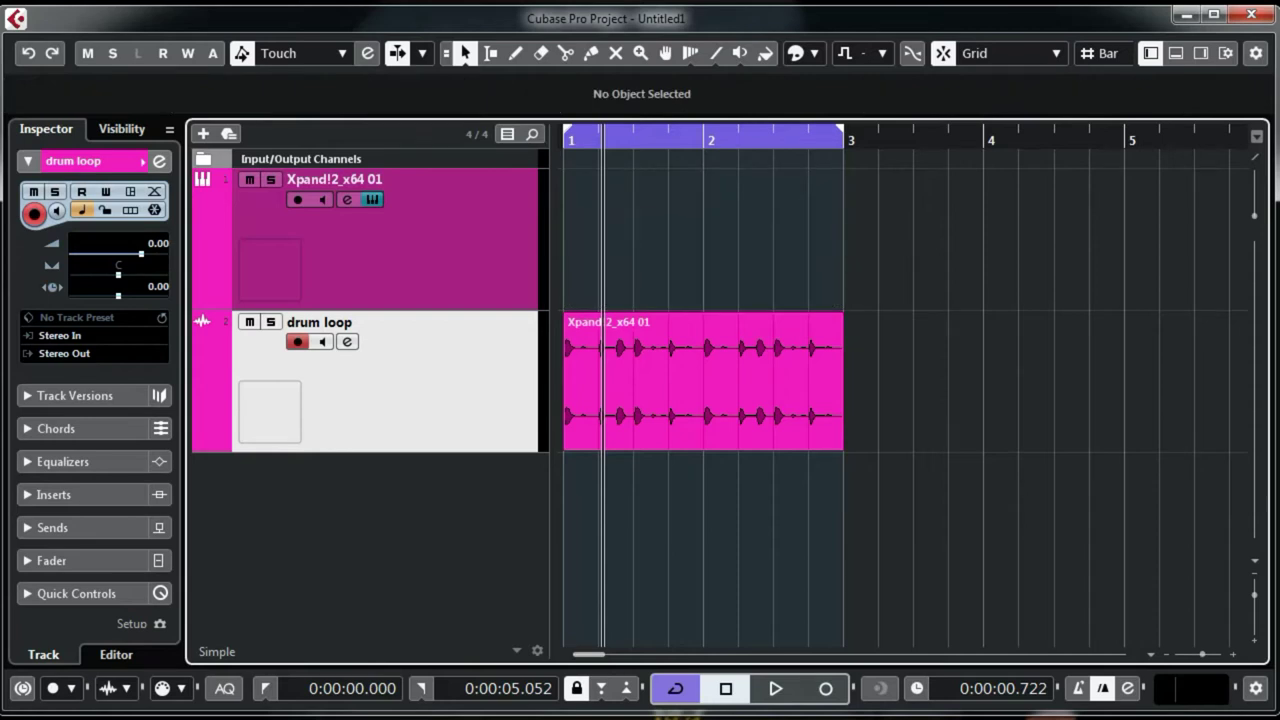
Play the drum loop from the project start to check it, and return the playhead to the start.
key("KP_Decimal")
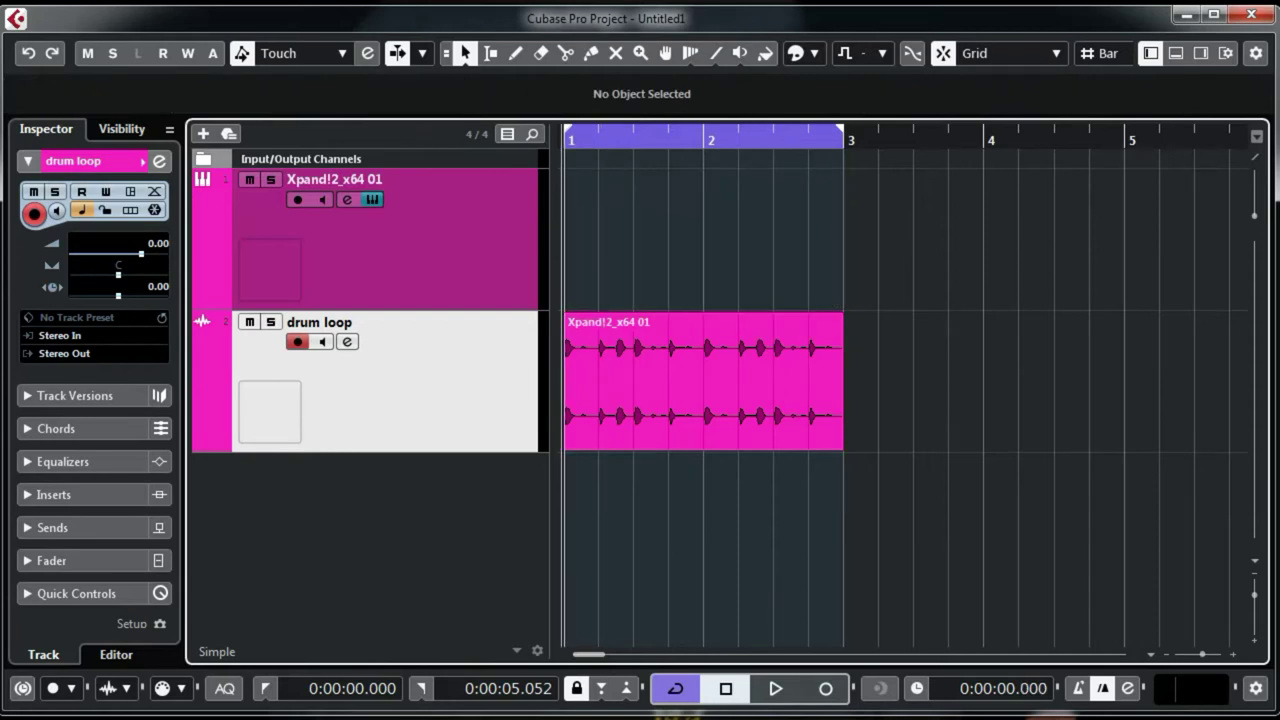
key("space")
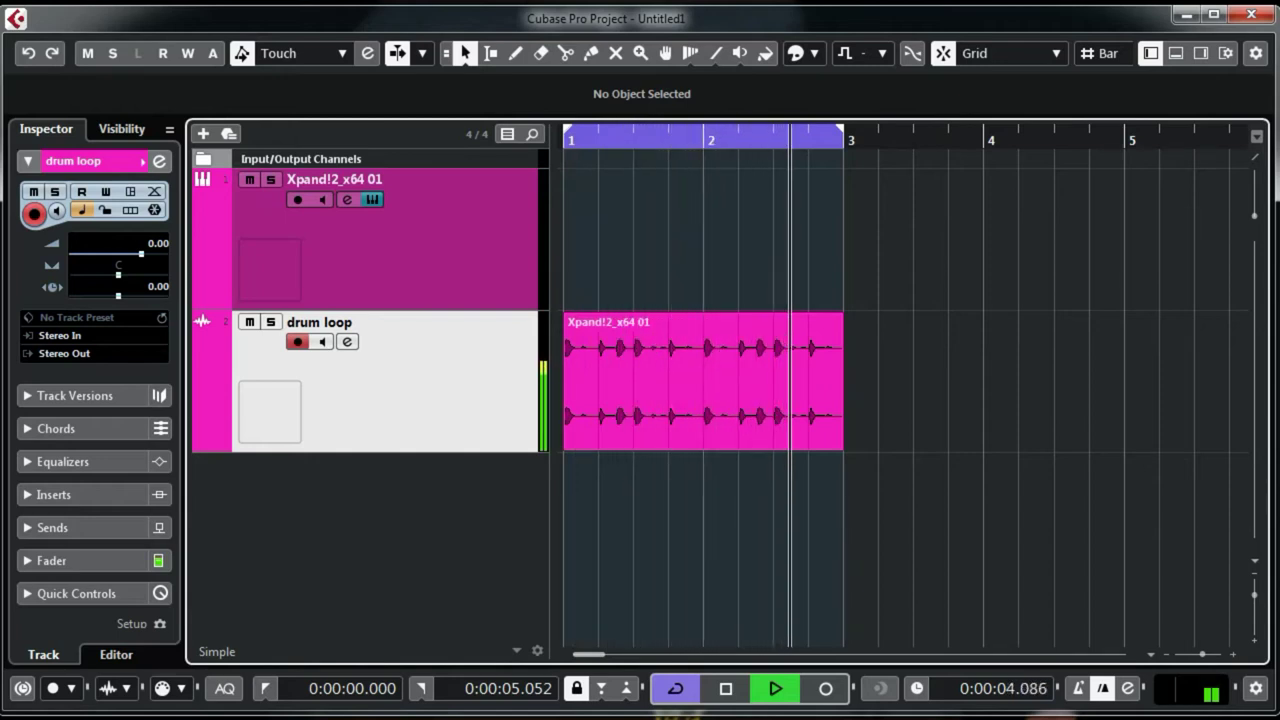
key("space")
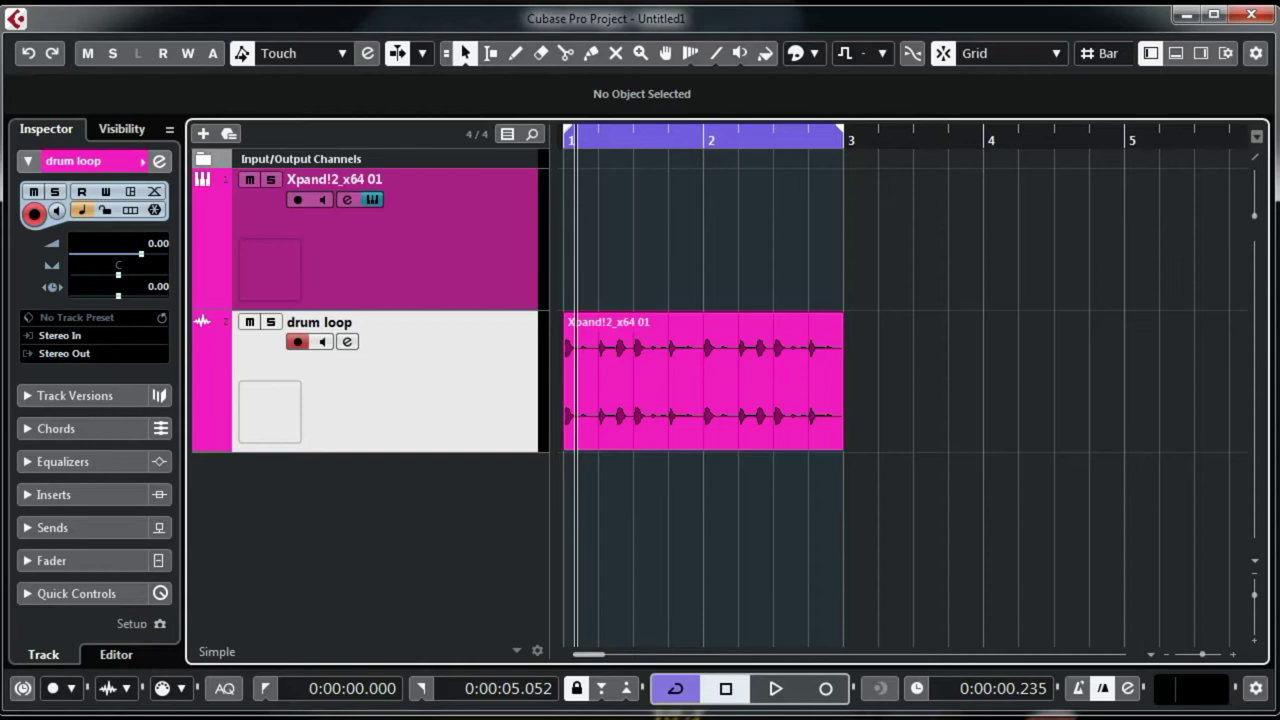
key("KP_Decimal")
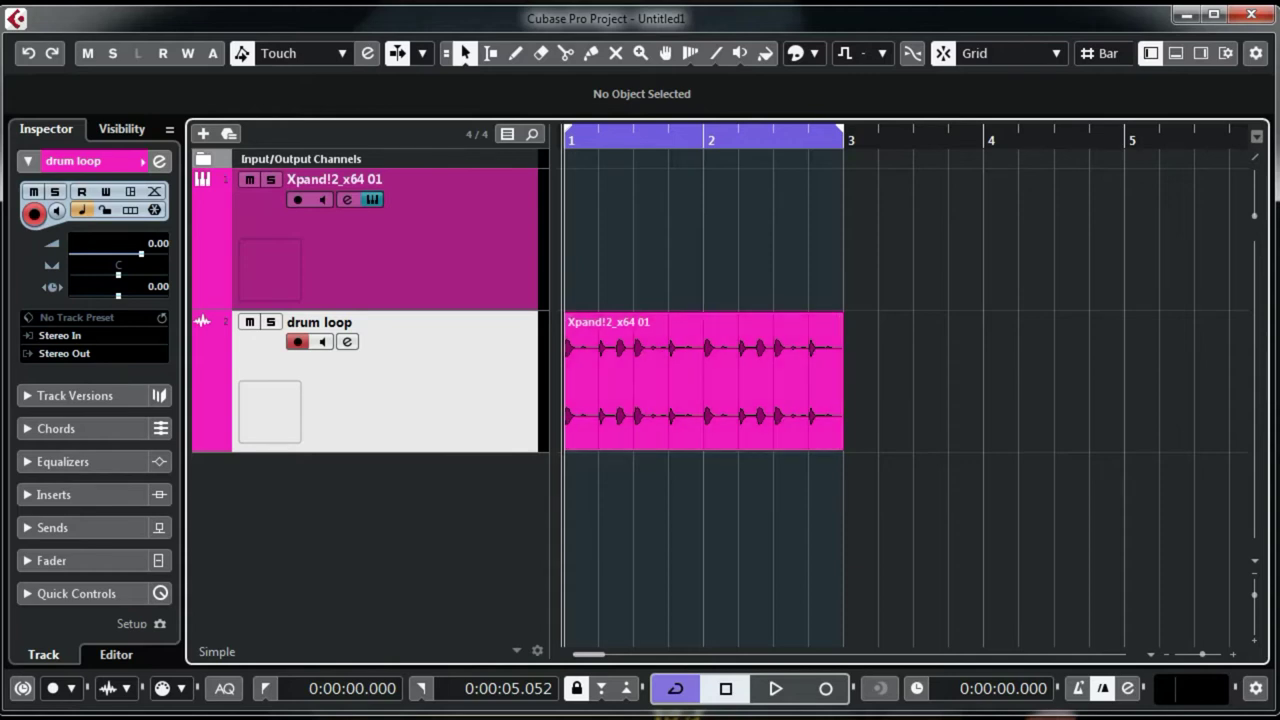
Replace the Xpand!2 part A patch with Djembe+ from 025 Percussion and close the plugin window.
left_click(372, 199)
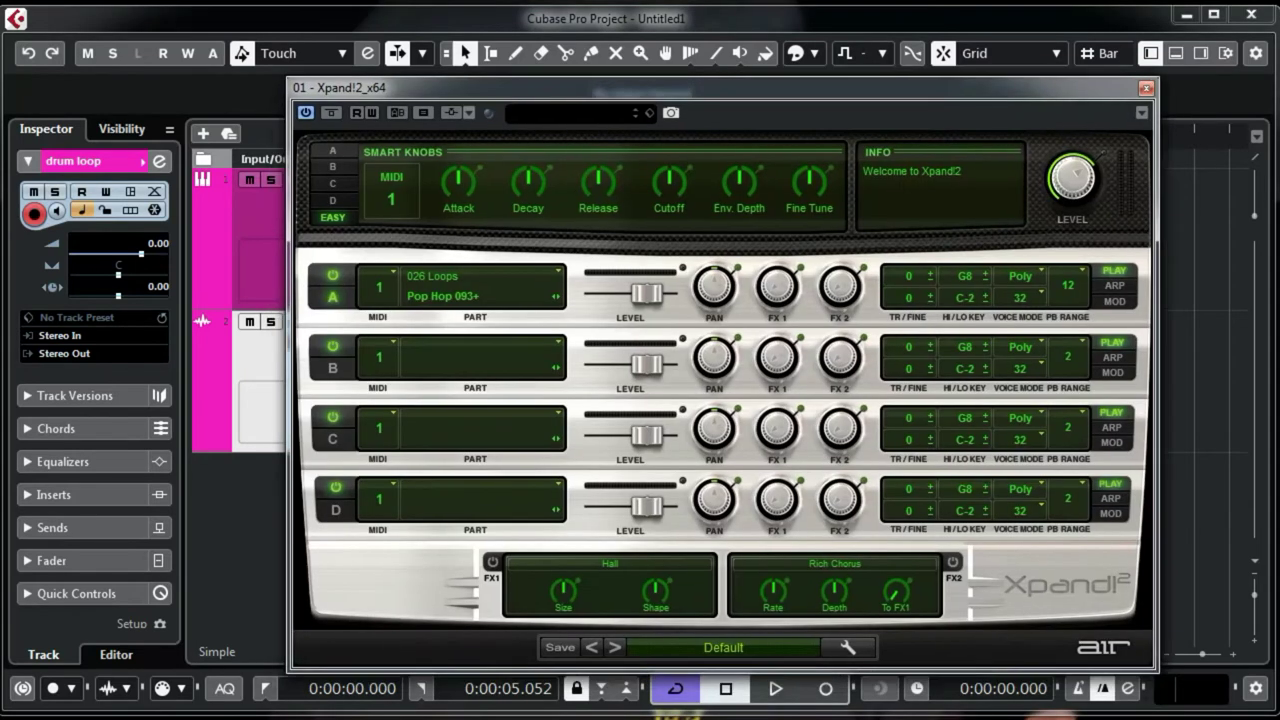
left_click(442, 296)
mouse_move(445, 666)
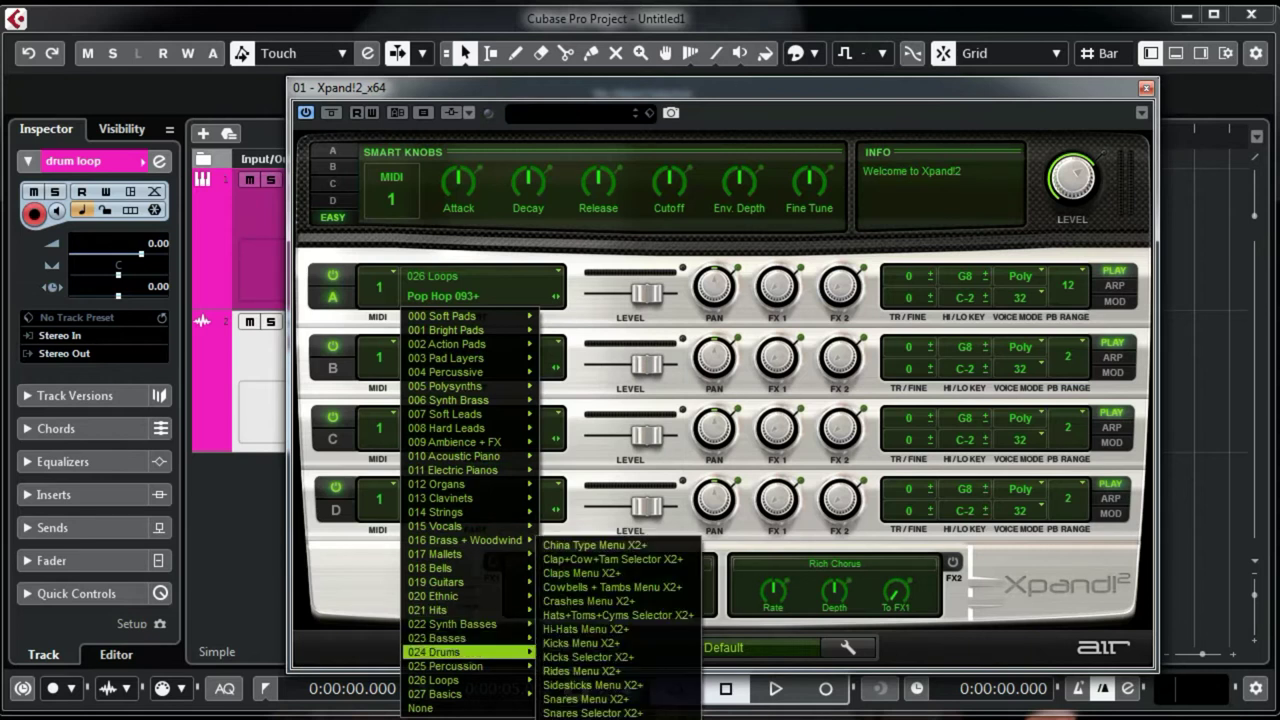
left_click(585, 418)
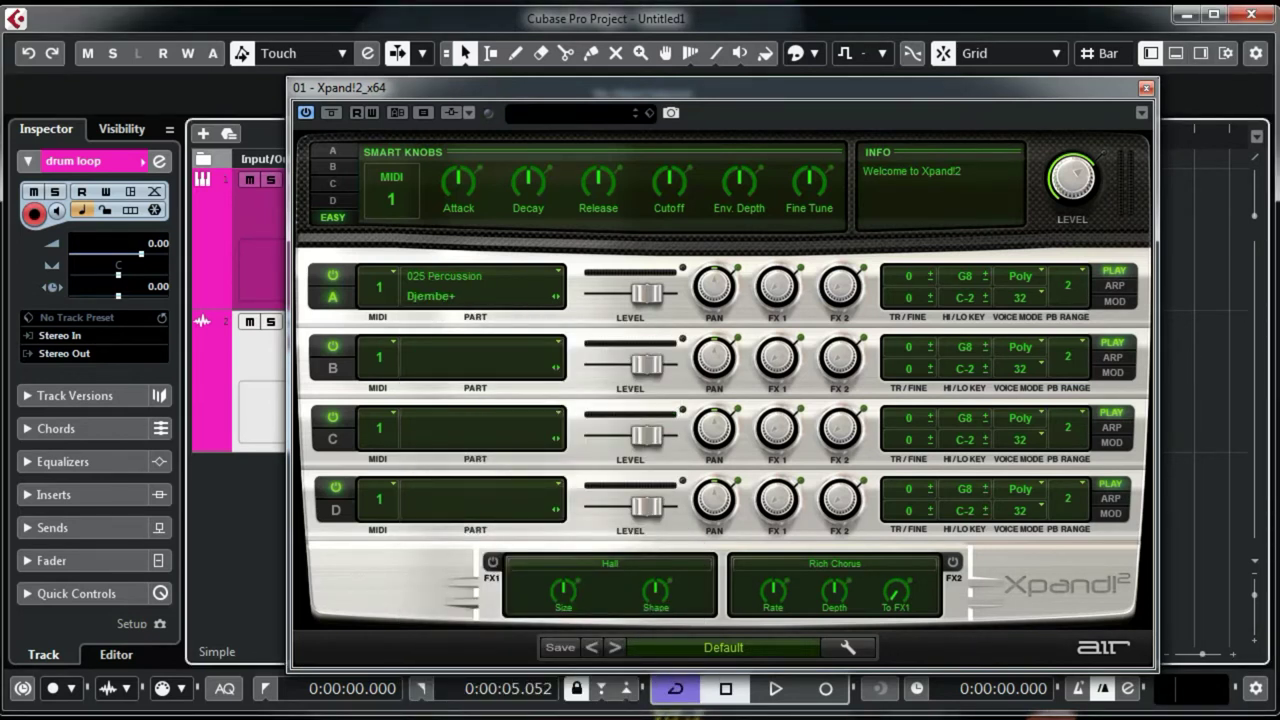
left_click(1146, 88)
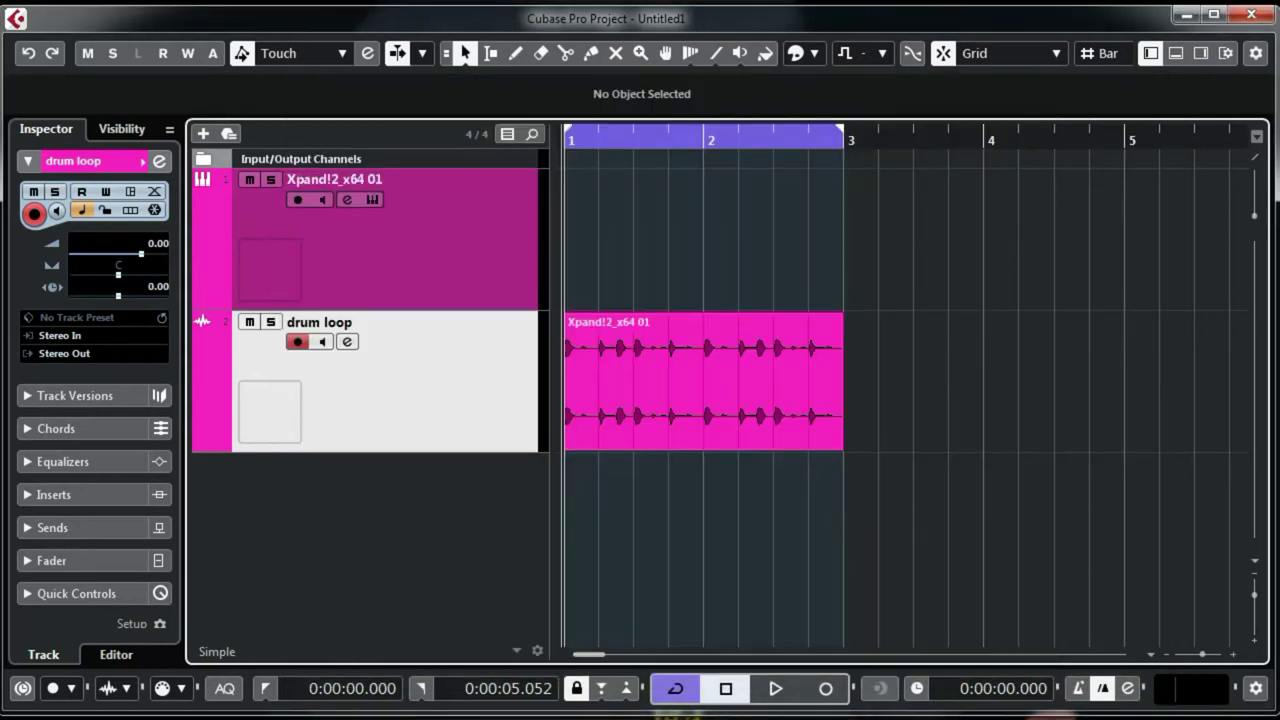
Record the first djembe hits on the Xpand!2 track over the two-bar loop and return to the project start.
key("Up")
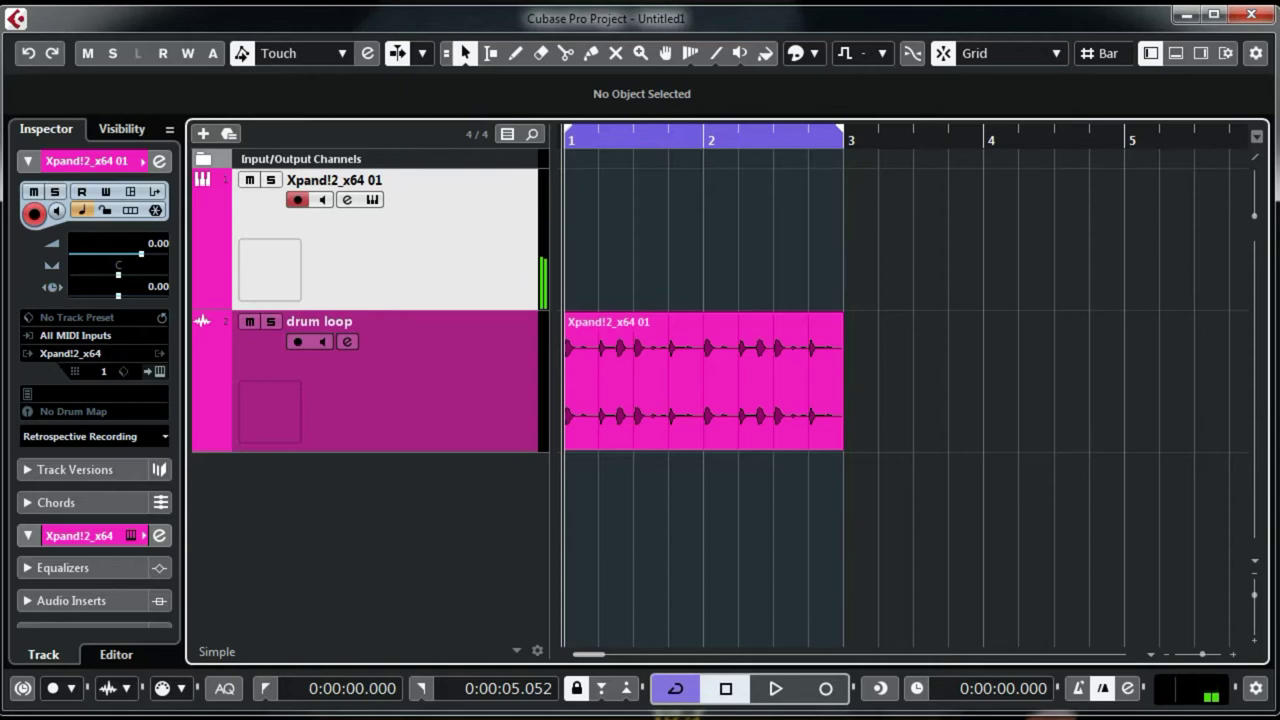
key("space")
key("KP_Multiply")
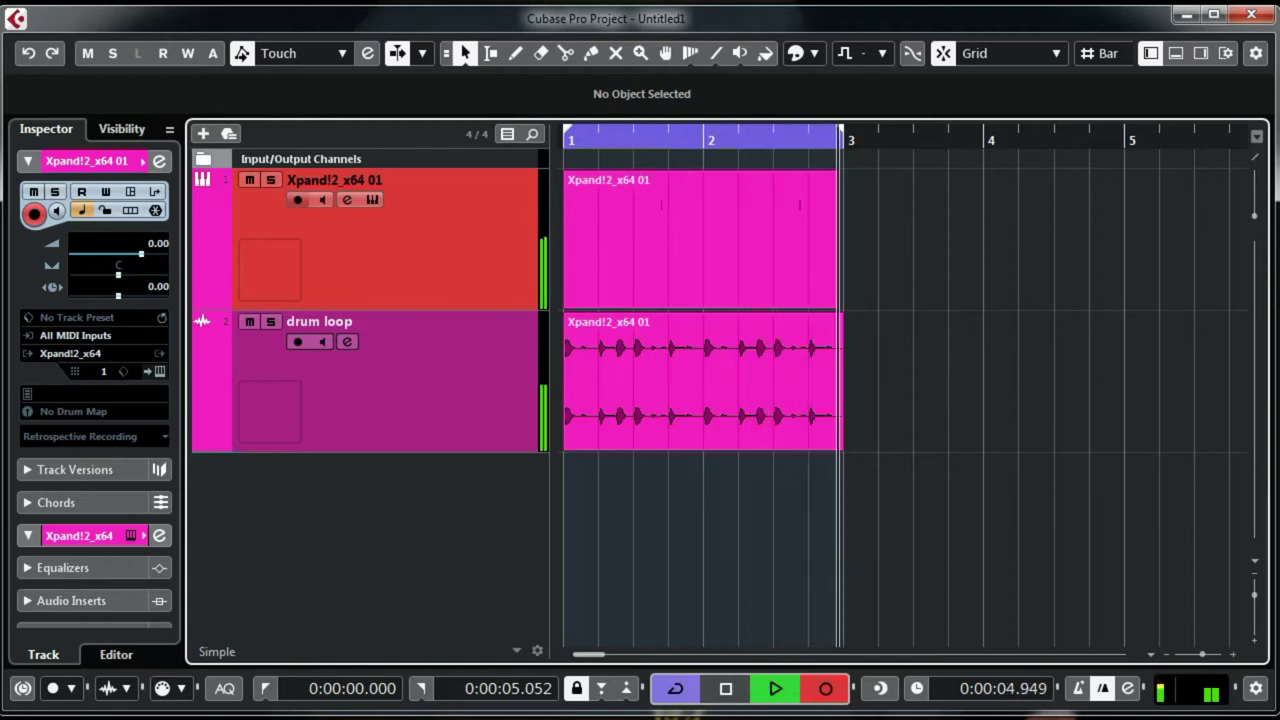
key("KP_Multiply")
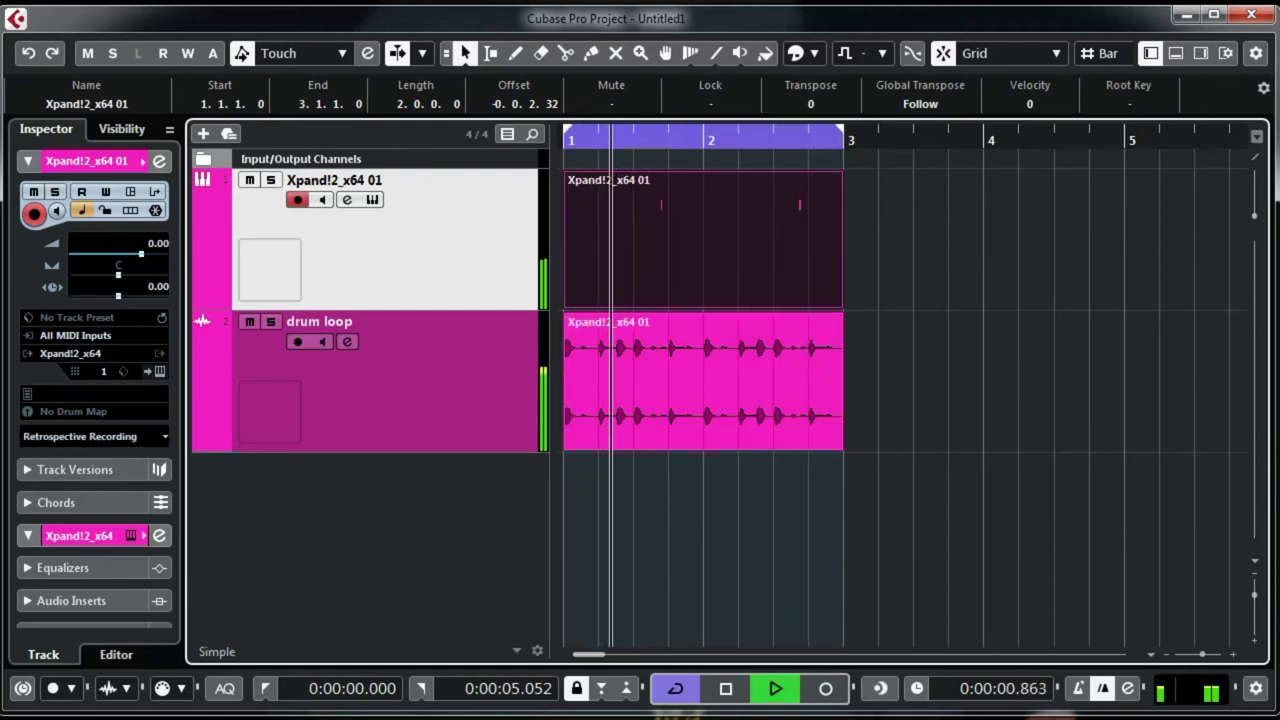
key("space")
key("KP_Decimal")
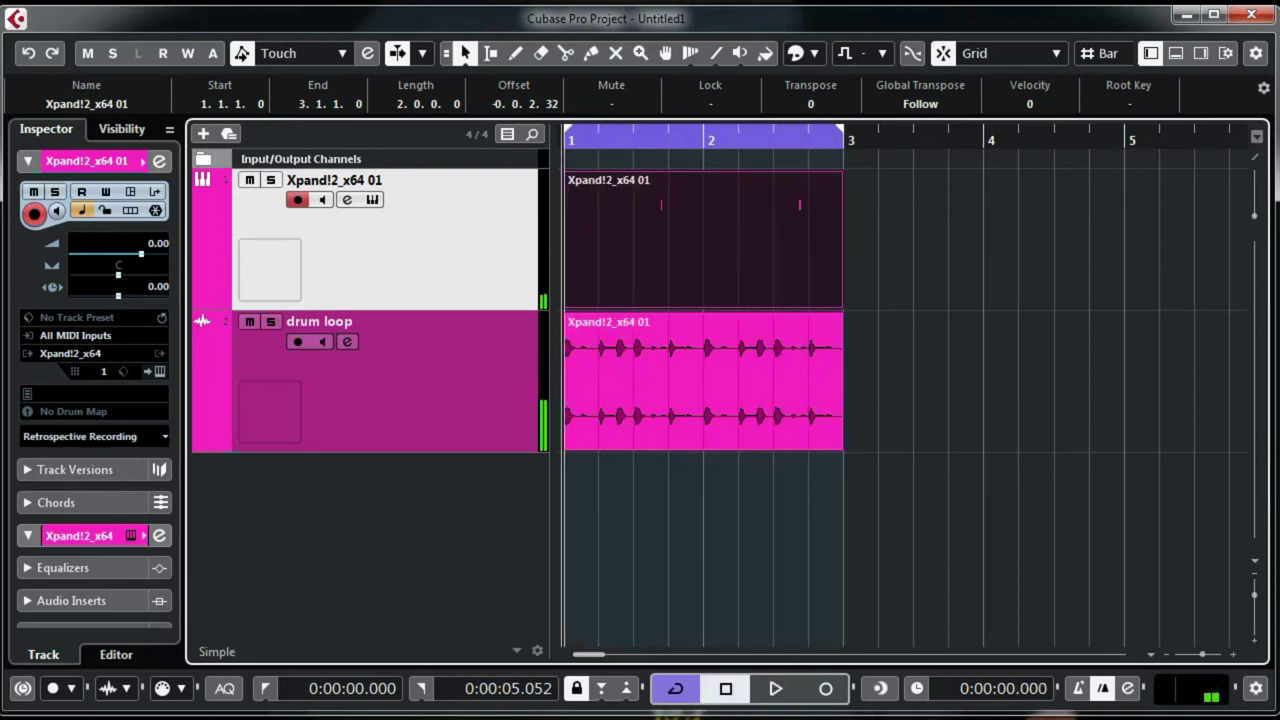
Record a second djembe pass over the loop and glue the overlapping MIDI parts into one two-bar part.
key("KP_Multiply")
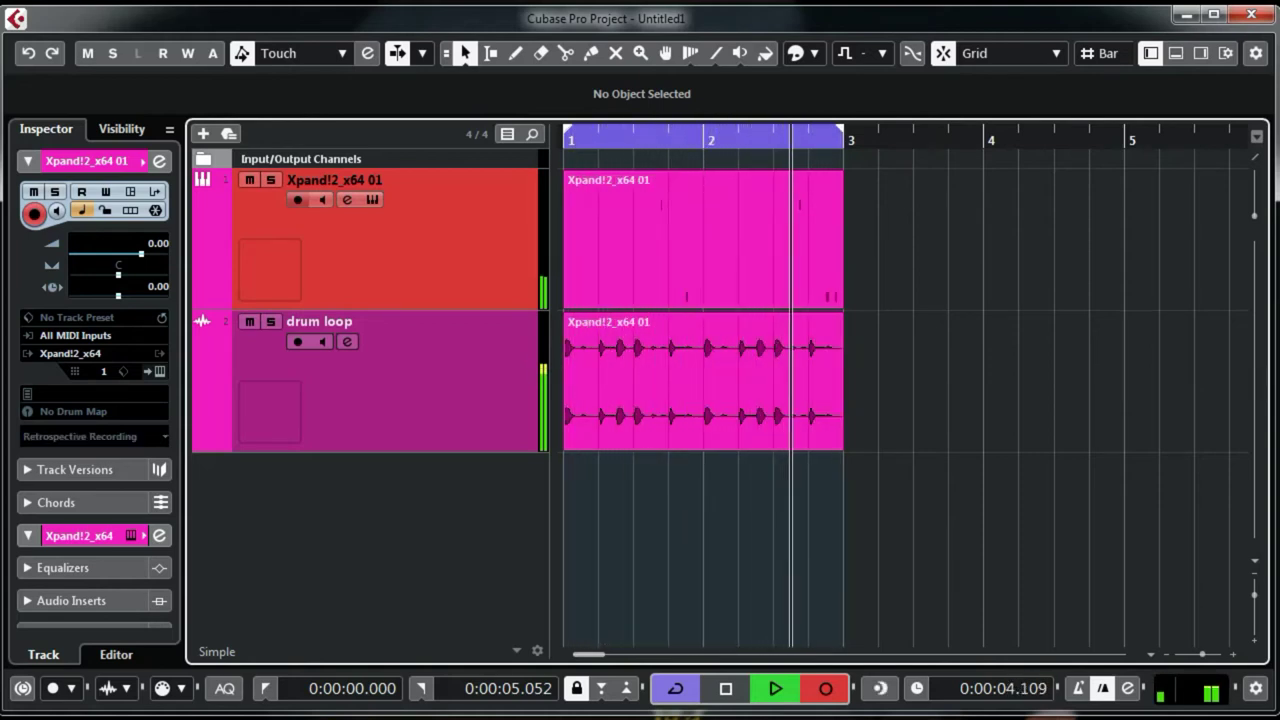
key("KP_Multiply")
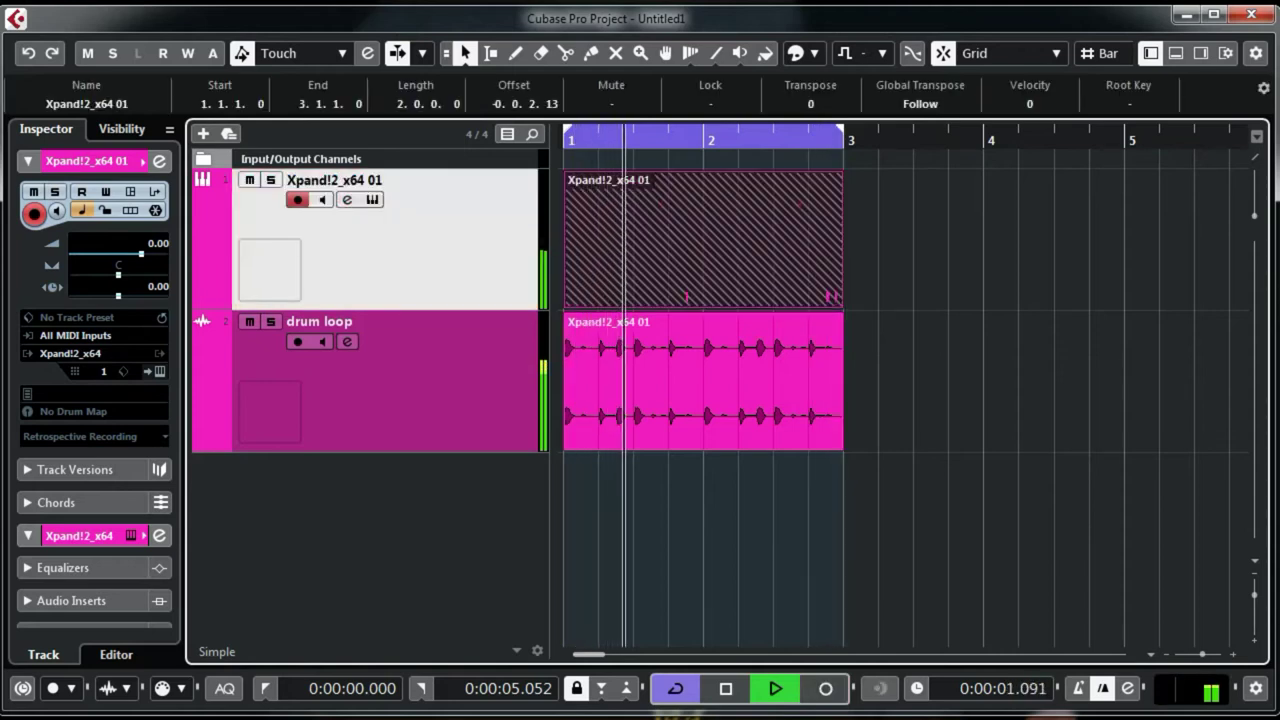
right_click(918, 245)
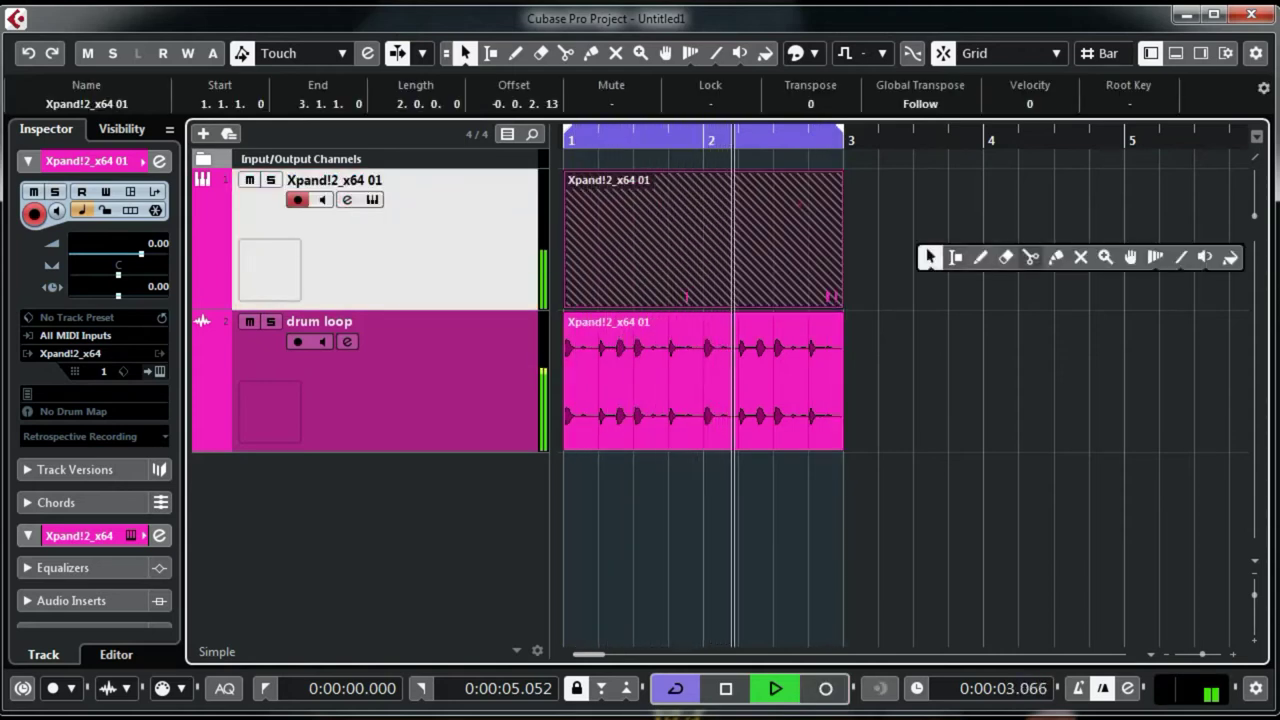
left_click(1056, 257)
left_click(703, 240)
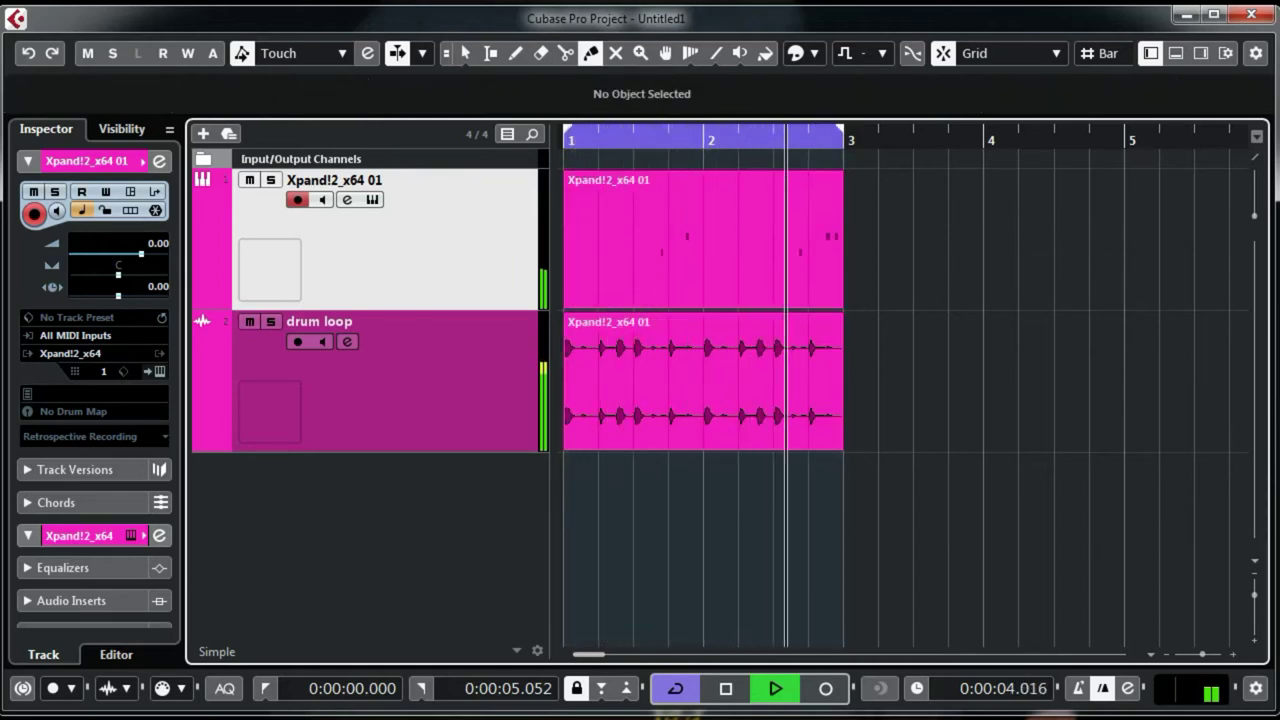
key("space")
key("KP_Decimal")
Render the glued two-bar djembe MIDI part to a new audio track, muting the source part.
right_click(856, 206)
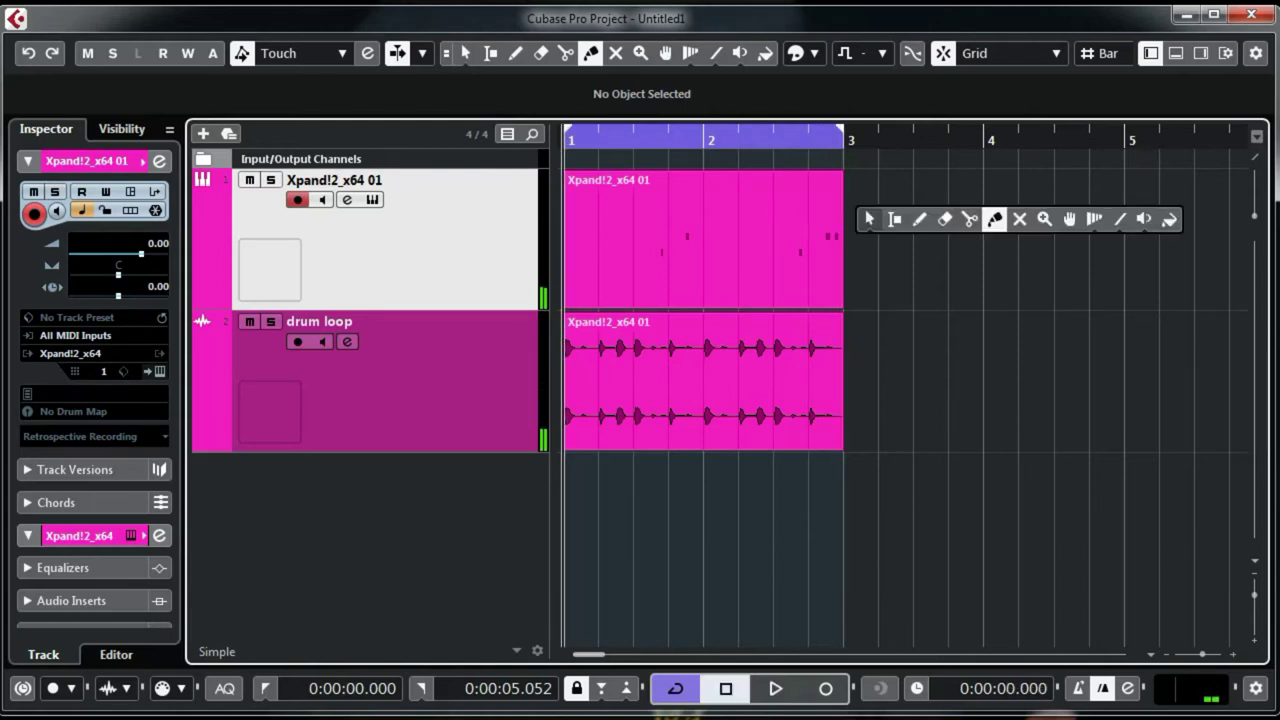
left_click(870, 219)
left_click(703, 240)
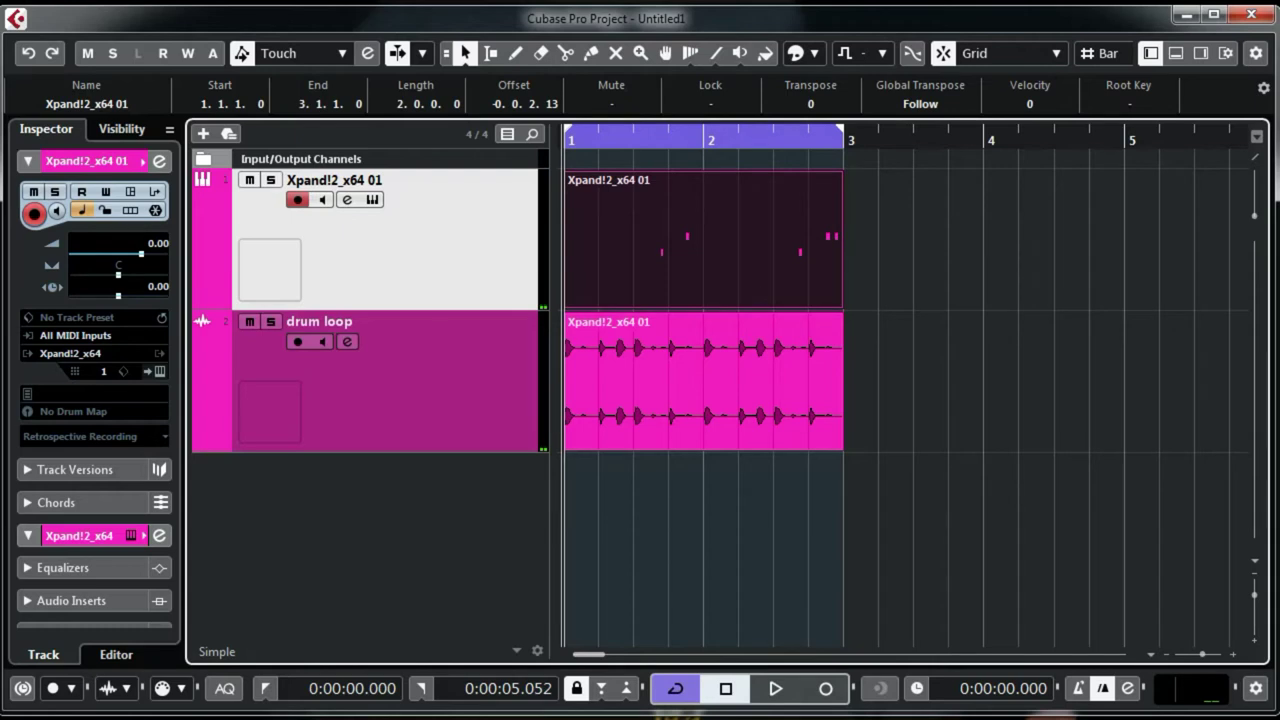
key("ctrl+r")
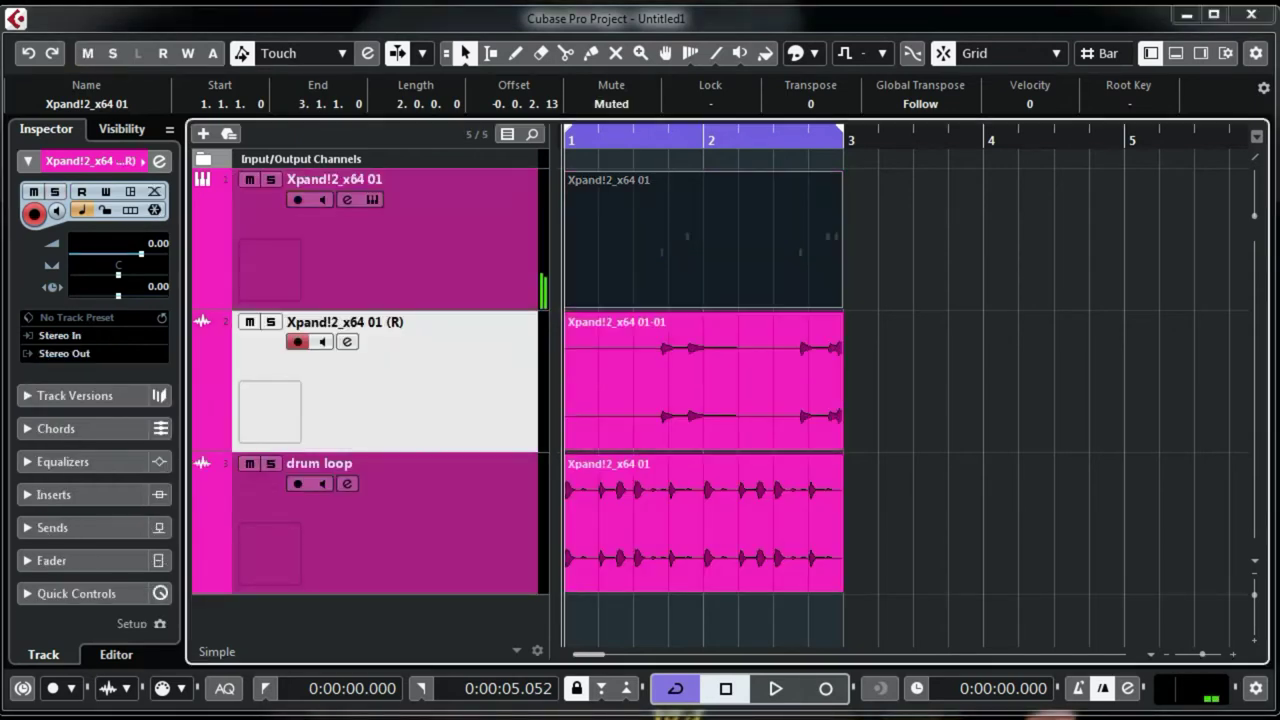
Rename the newly rendered audio track as "djembe" and delete the muted MIDI part from the Xpand!2 track.
double_click(343, 322)
type("d")
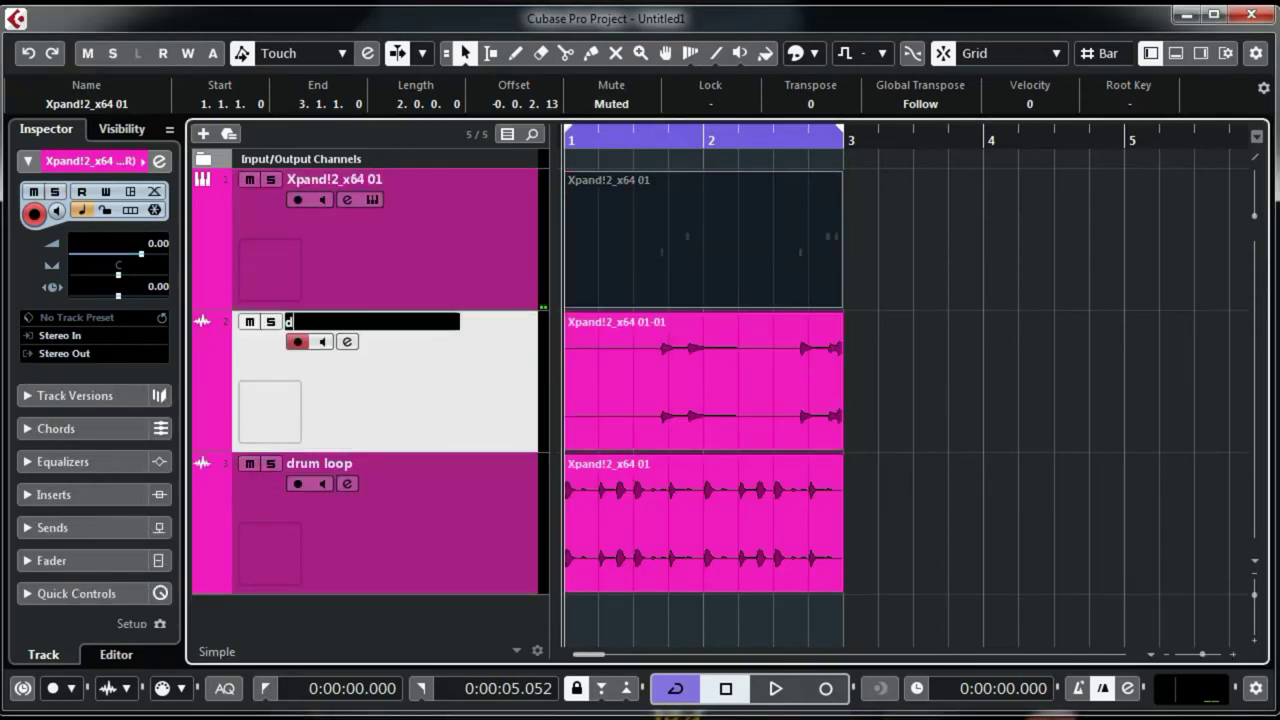
type("jembe")
key("Return")
key("Delete")
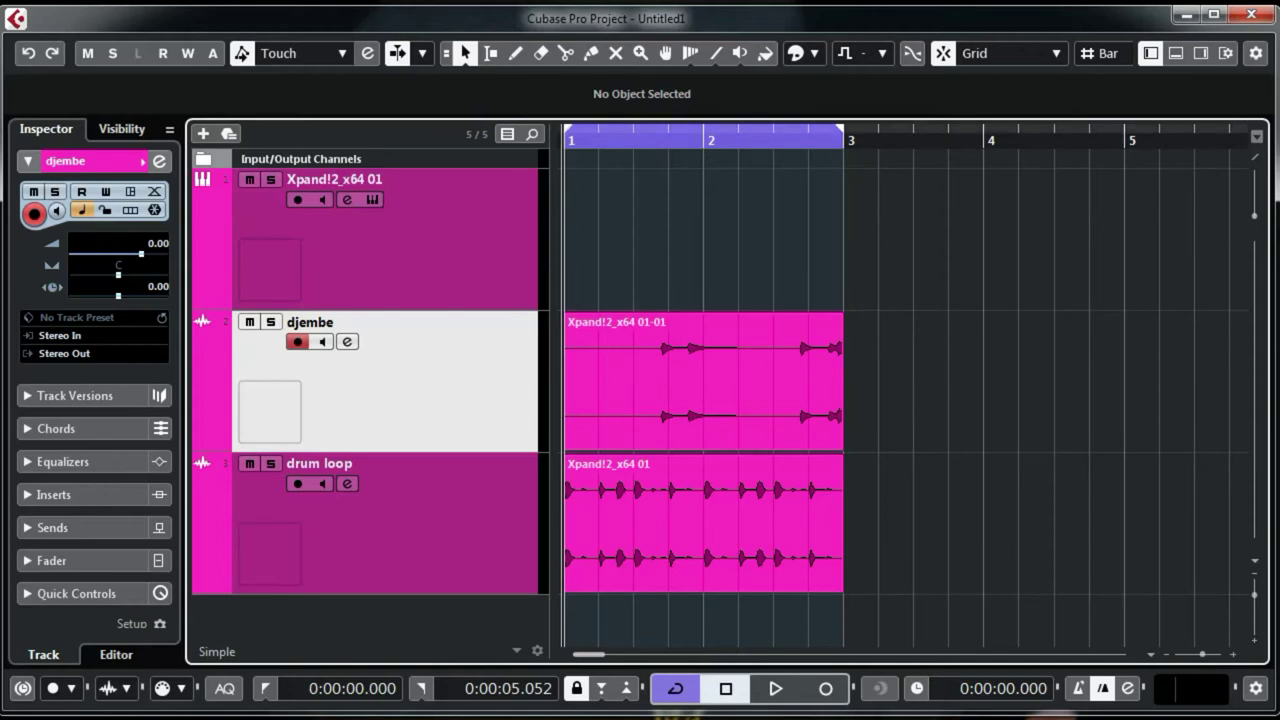
Play the djembe with the drum loop, and load Natural Percussion from 025 Percussion in Xpand!2 part A.
key("space")
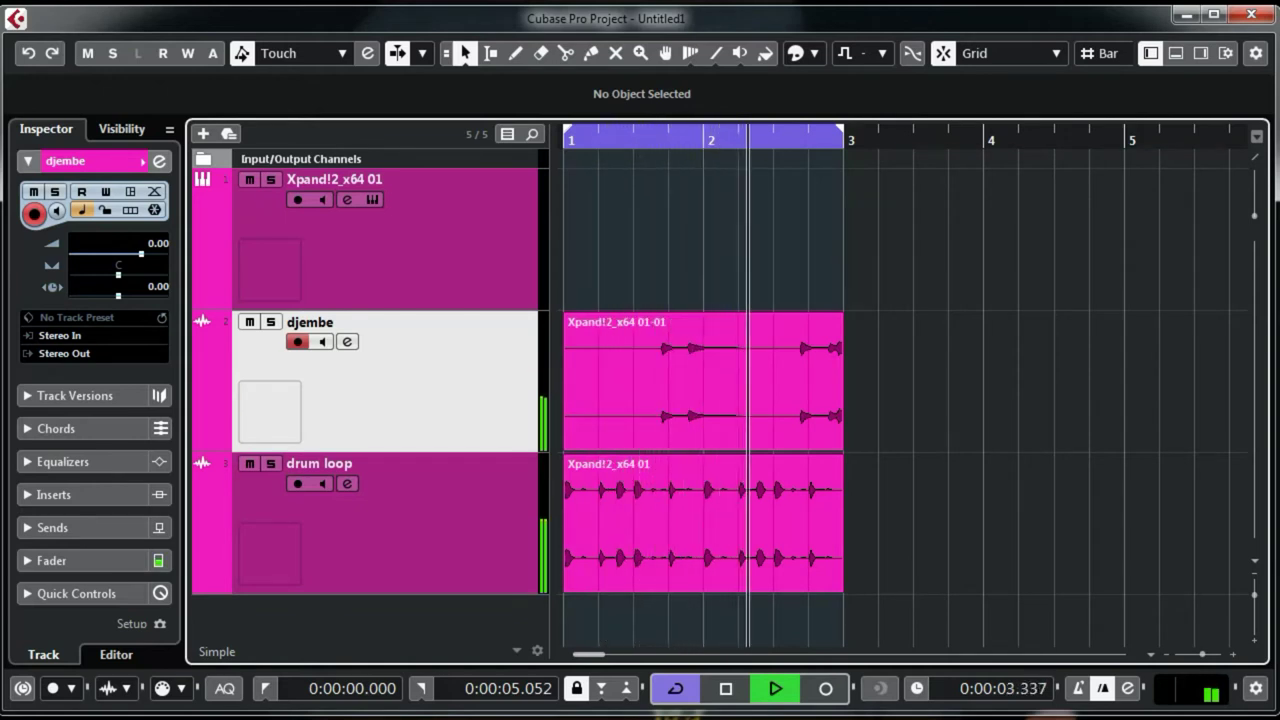
key("space")
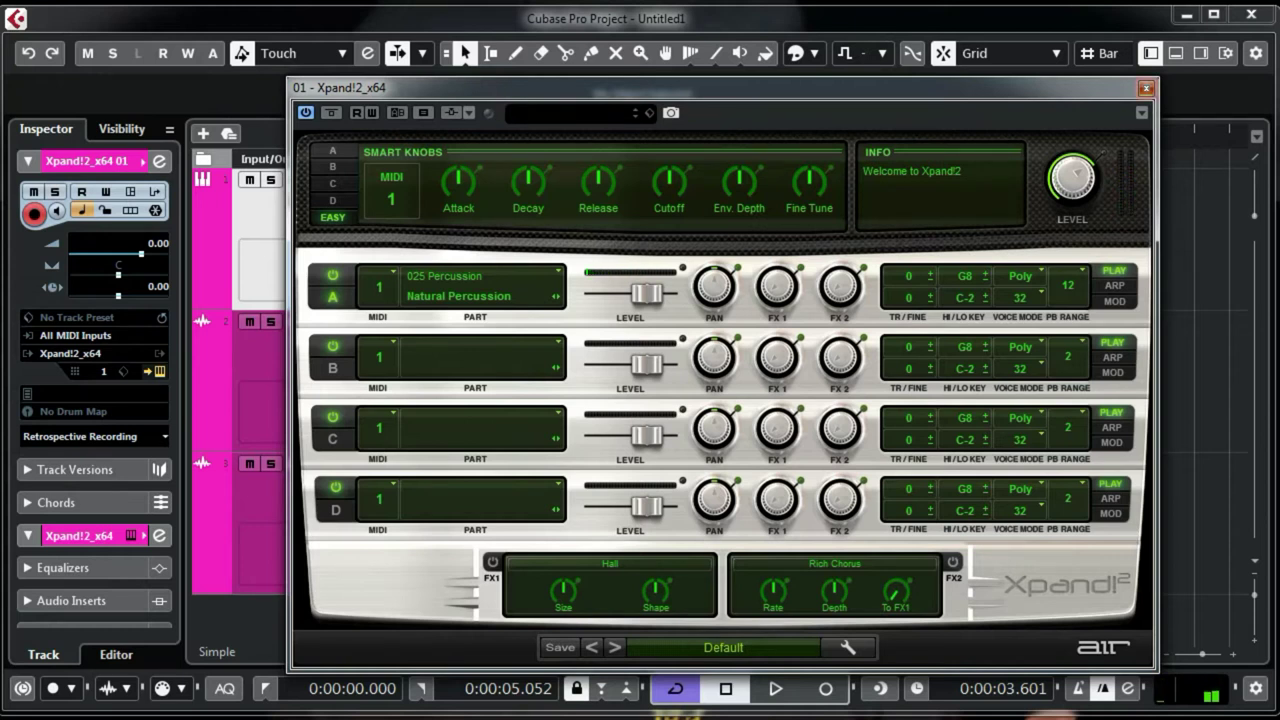
left_click(1146, 88)
key("KP_Decimal")
key("KP_Multiply")
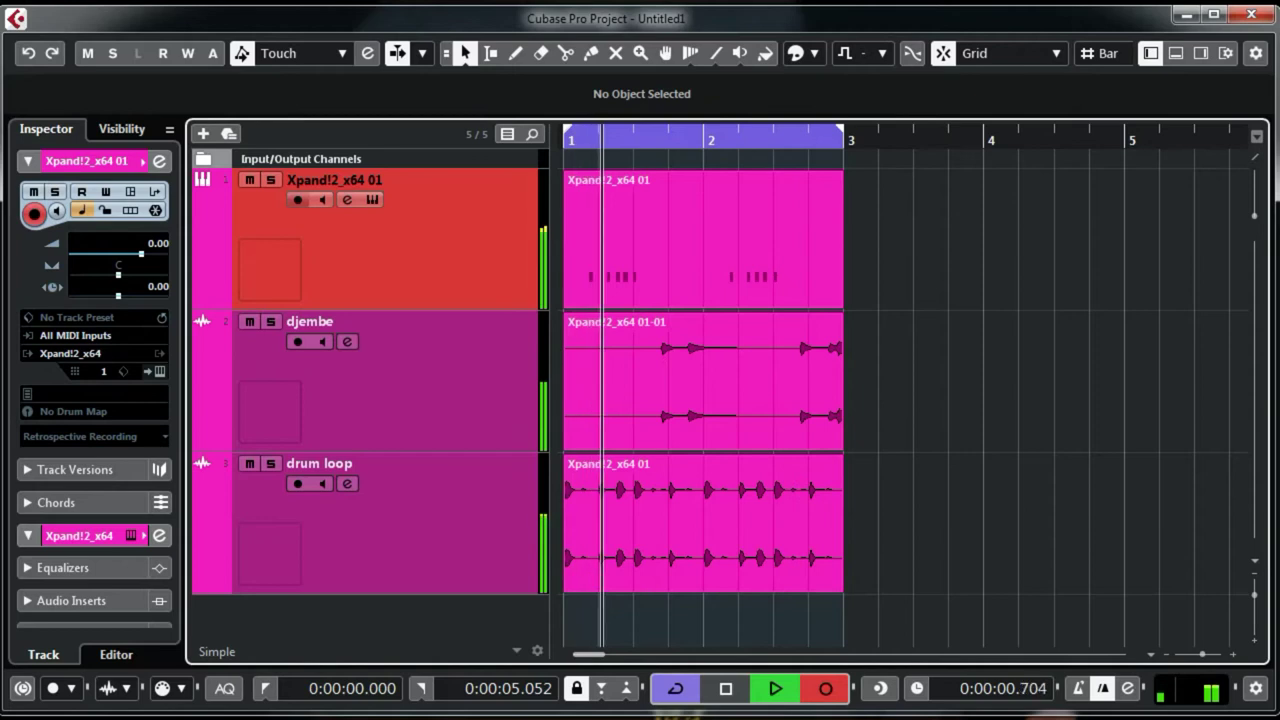
key("KP_Multiply")
key("Delete")
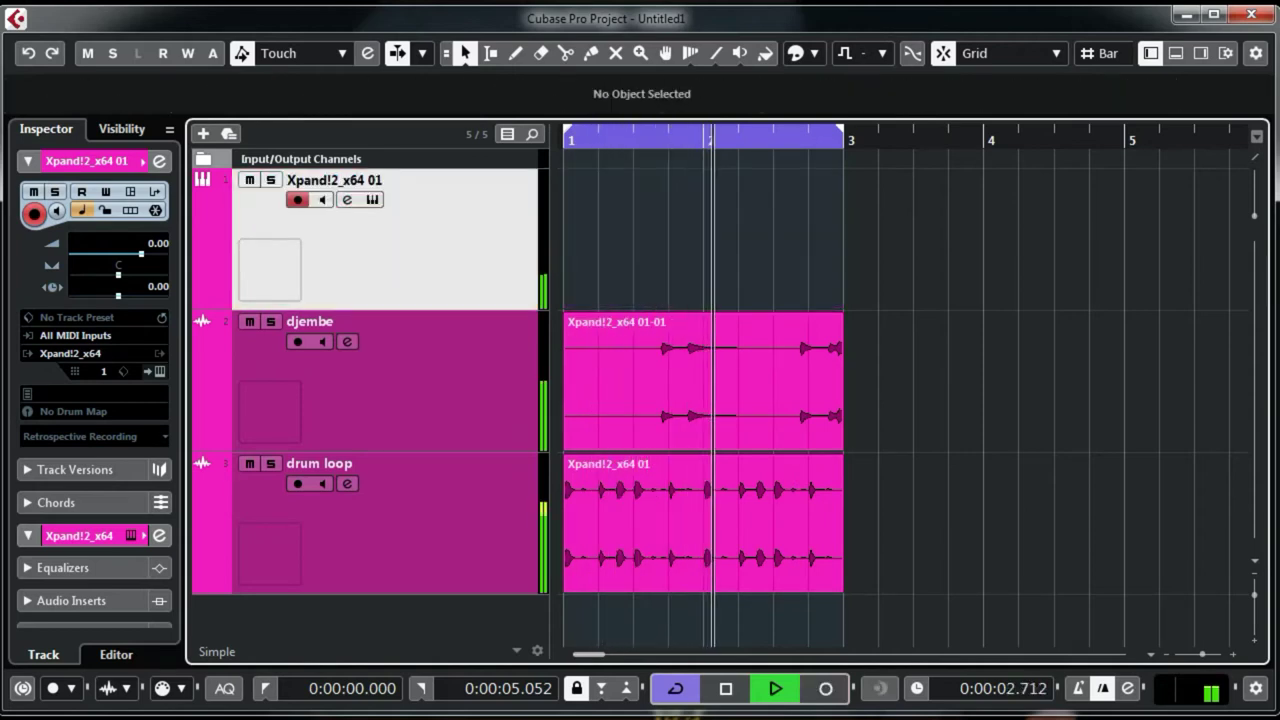
key("space")
key("KP_Decimal")
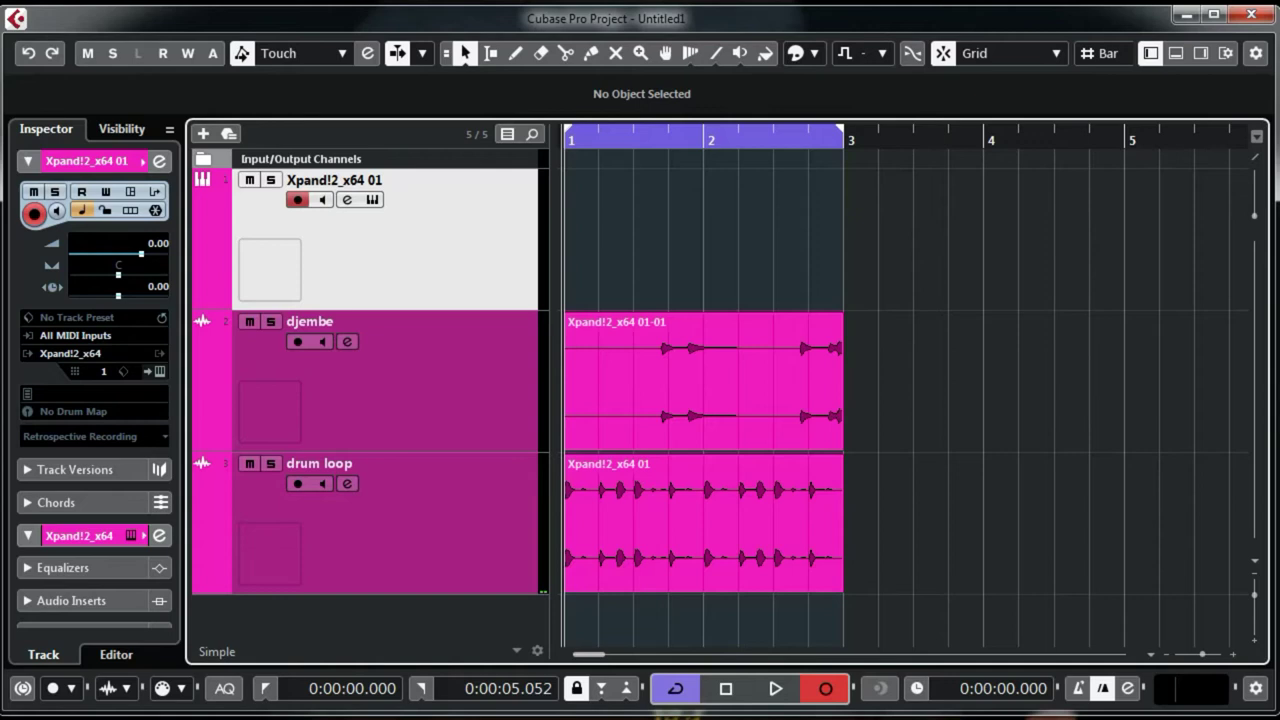
Record a Natural Percussion pattern on the Xpand!2 track over the two-bar loop and stop playback.
key("KP_Multiply")
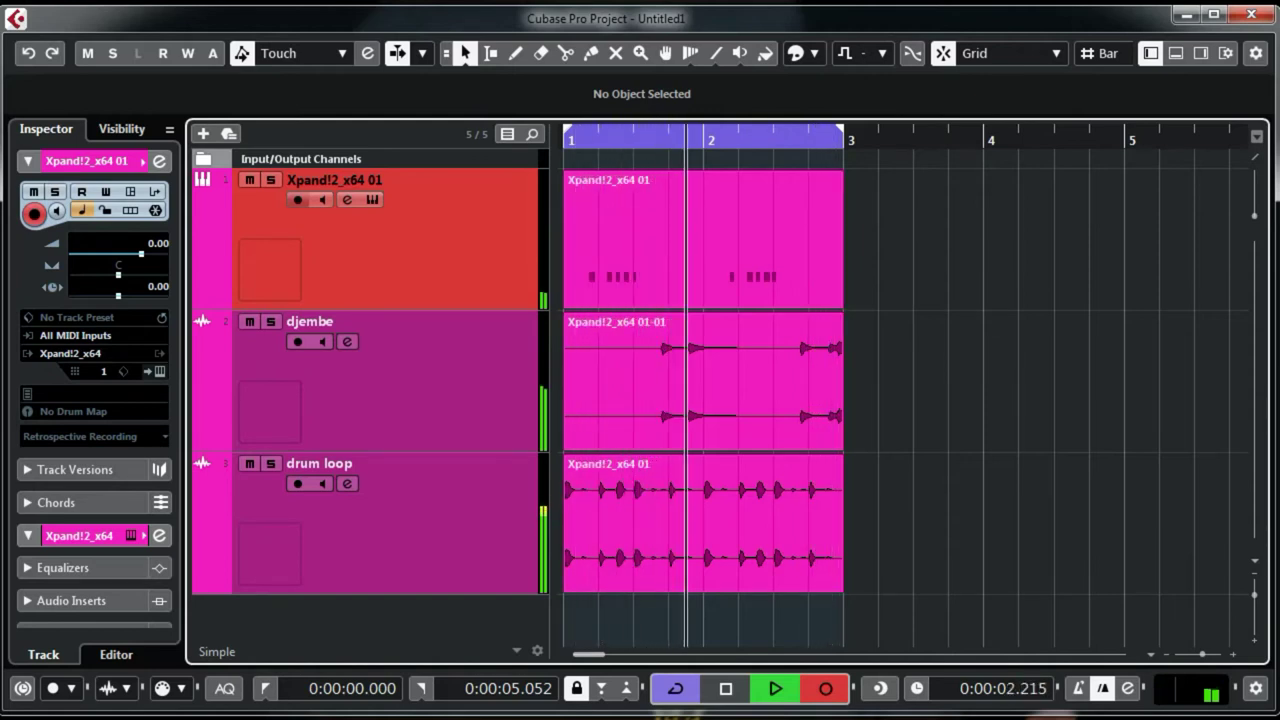
key("KP_Multiply")
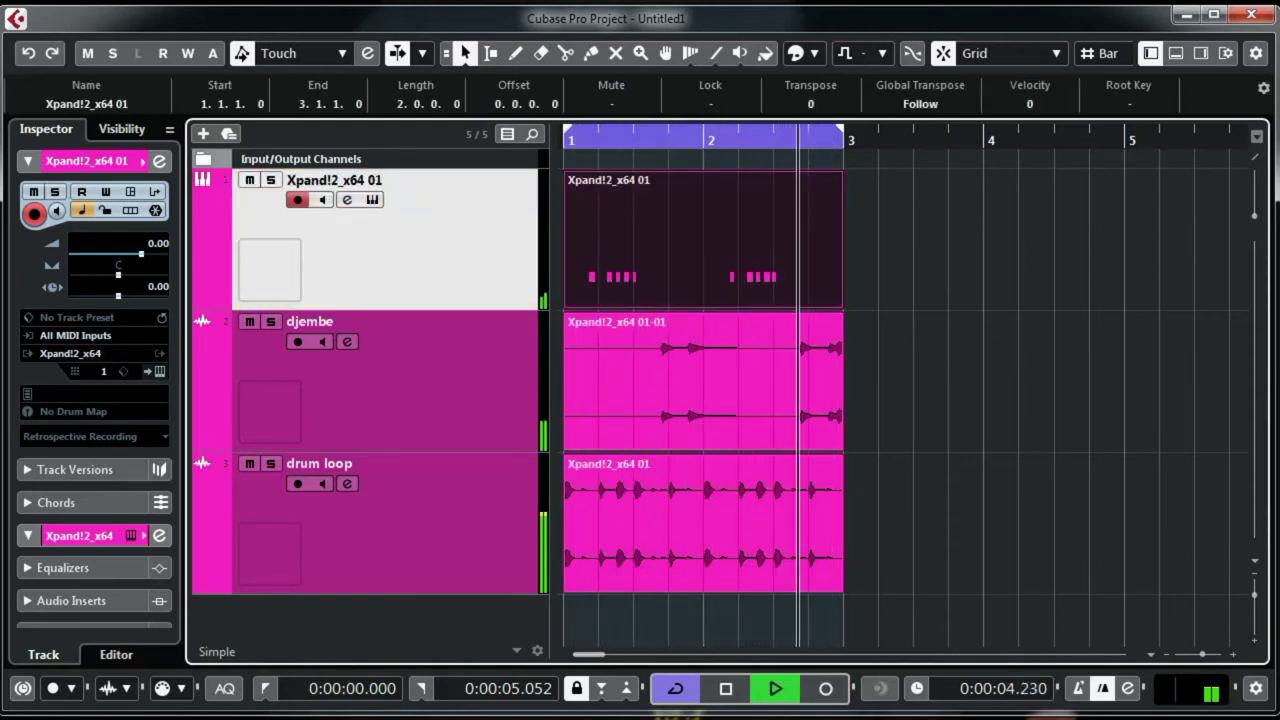
key("space")
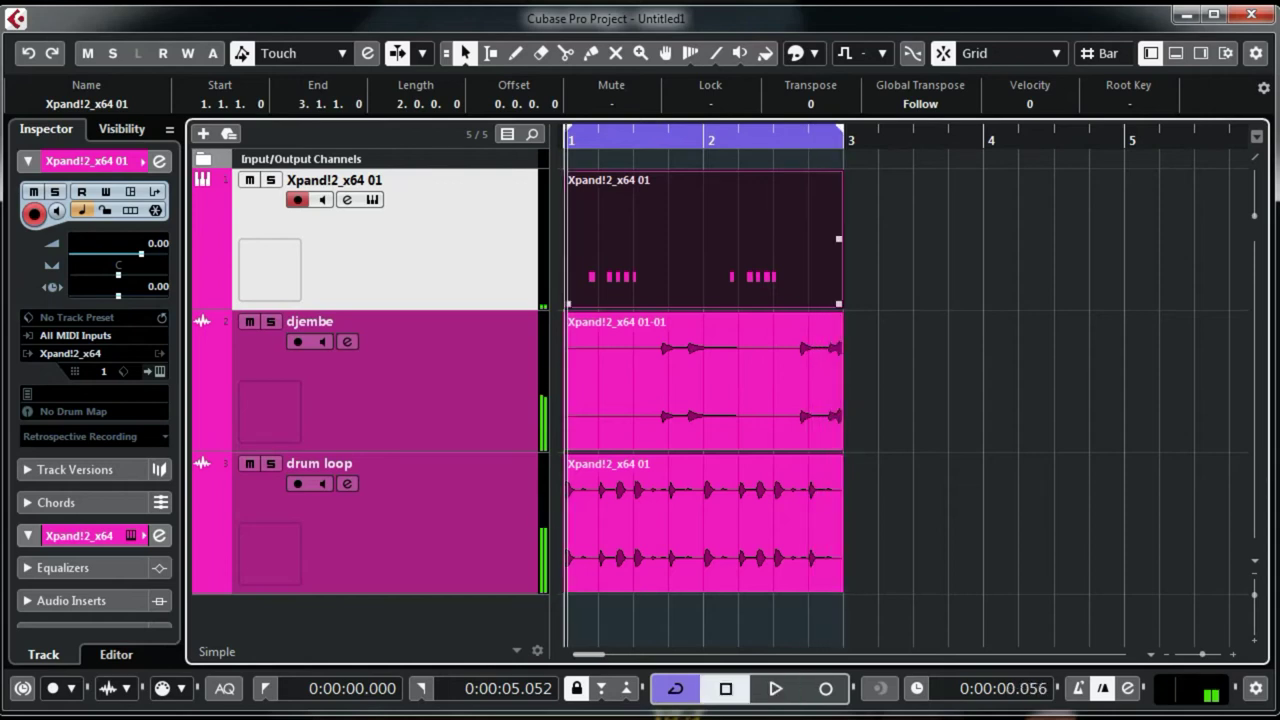
Erase the second bar's notes from the recorded percussion part in the note editor and close the editor.
key("Return")
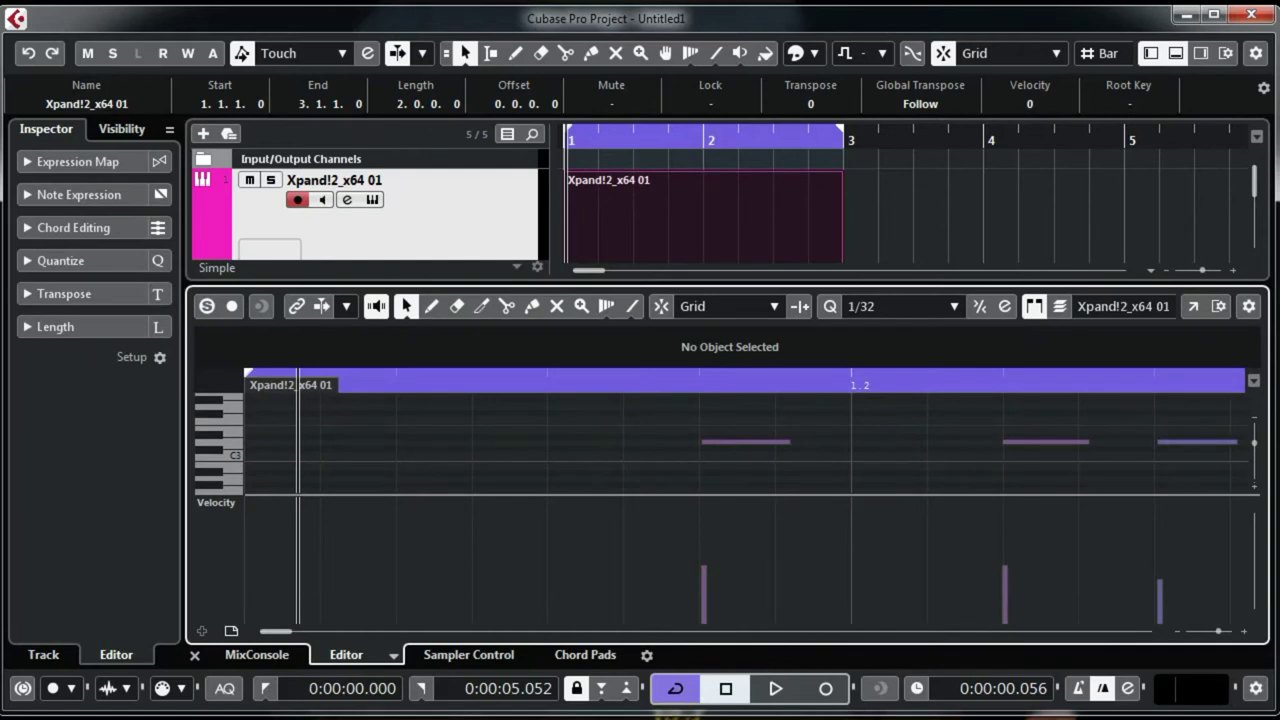
key("g")
key("g")
key("g")
key("g")
key("g")
key("g")
key("g")
key("g")
key("h")
key("h")
key("h")
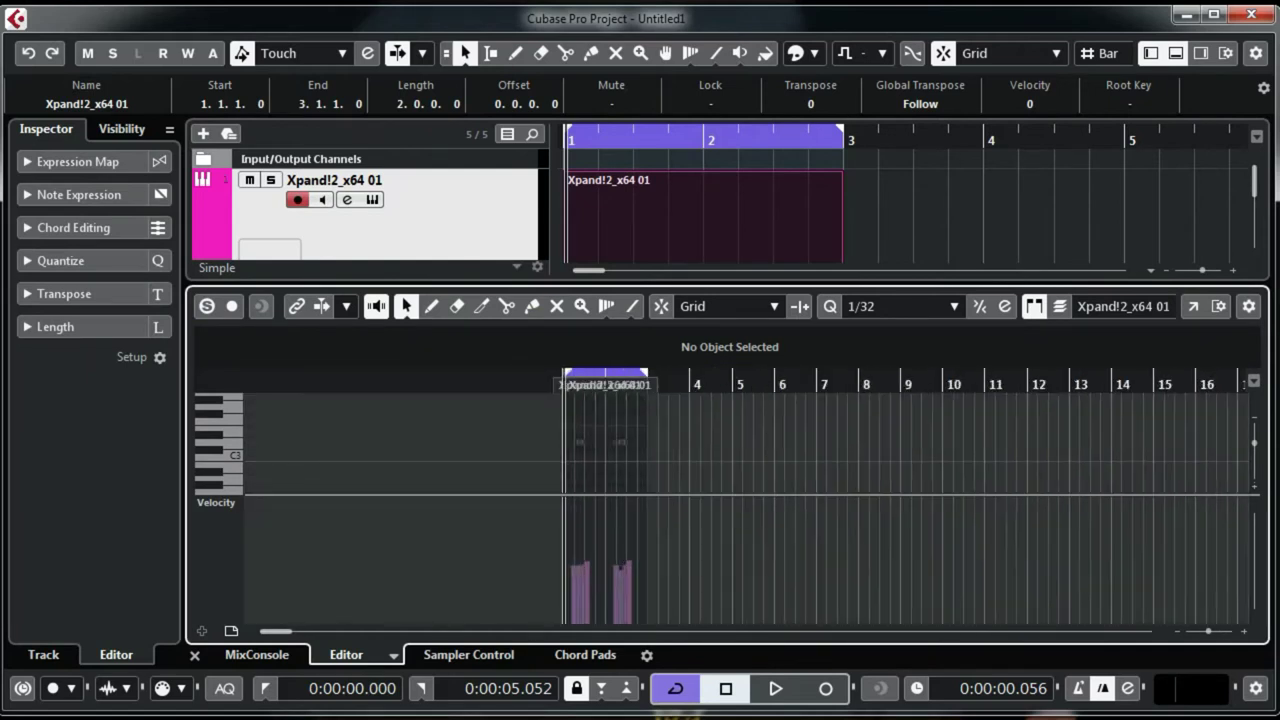
right_click(1003, 444)
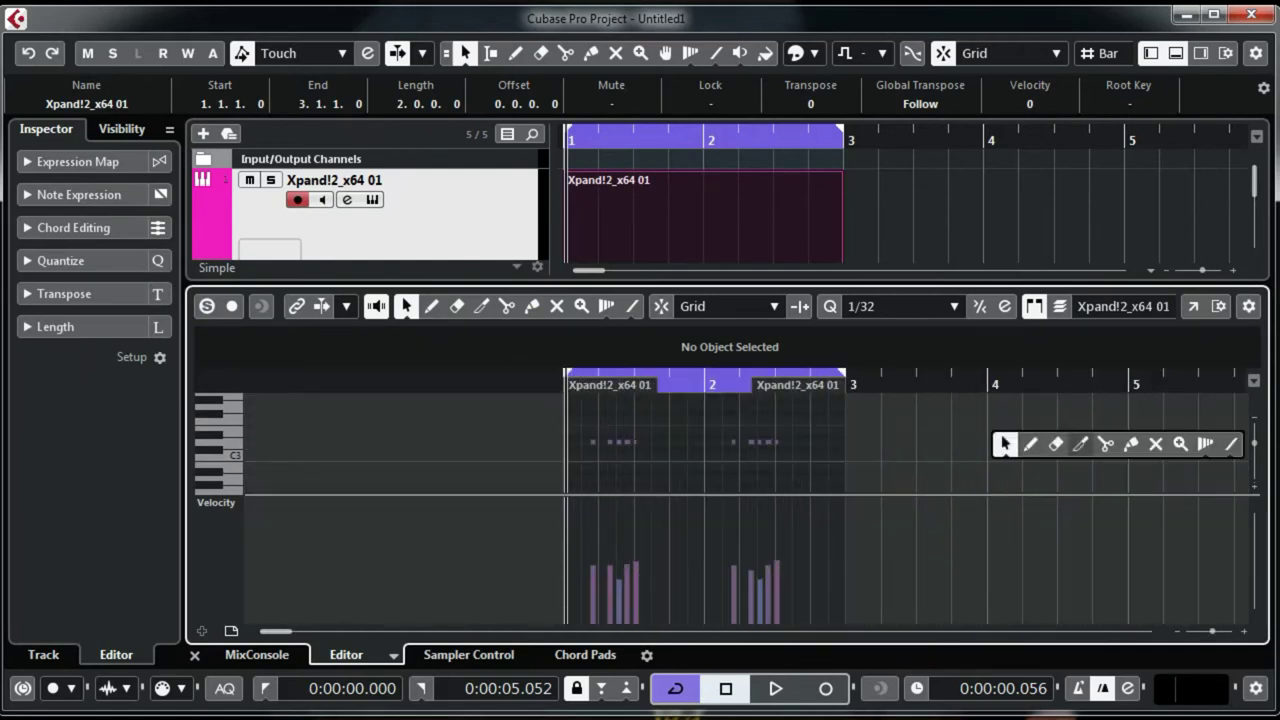
left_click(1055, 444)
left_click_drag(800, 476, 710, 424)
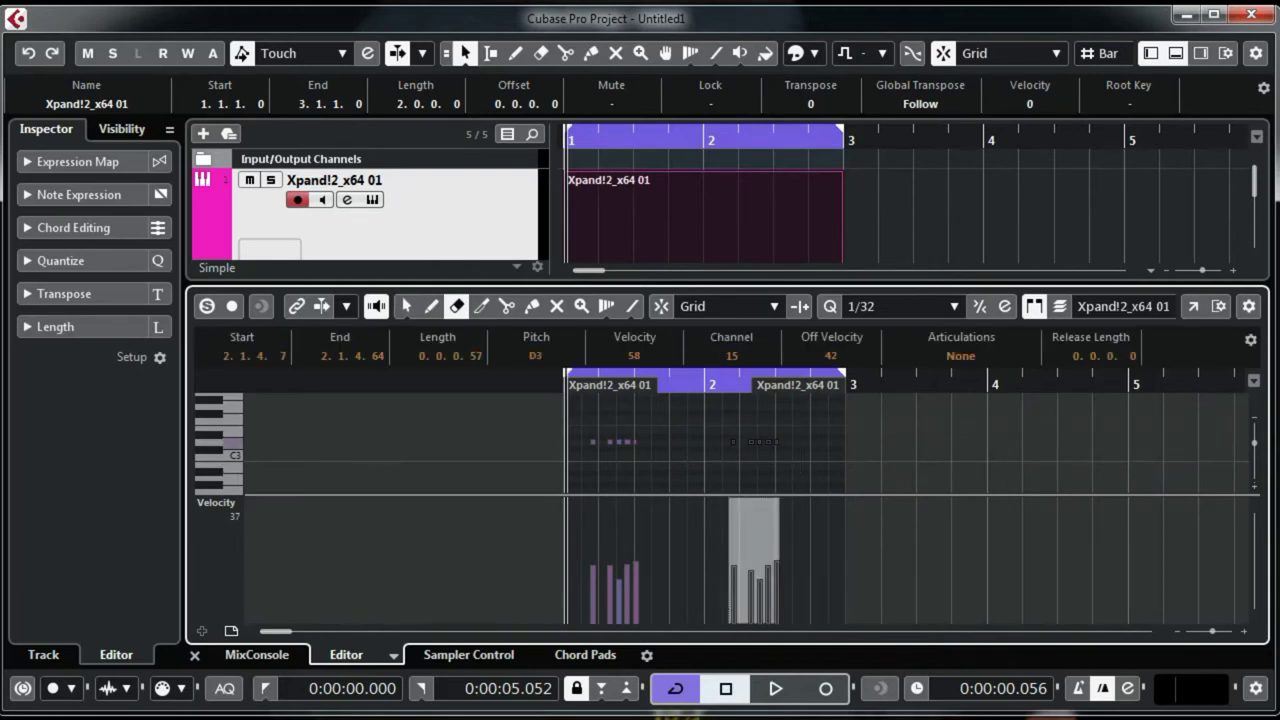
key("Delete")
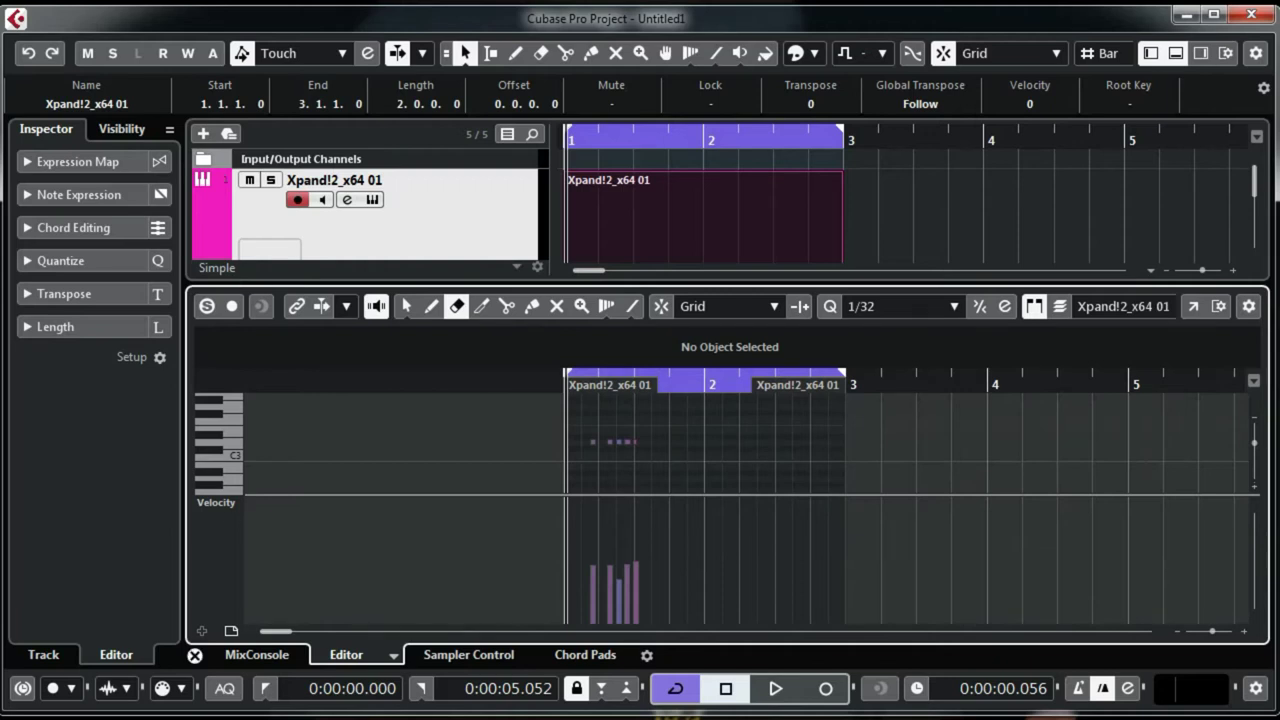
left_click(195, 655)
Shorten the percussion part to one bar, copy it to bar 2, and glue both parts together.
left_click_drag(840, 295, 700, 296)
left_click_drag(699, 239, 762, 239)
right_click(912, 224)
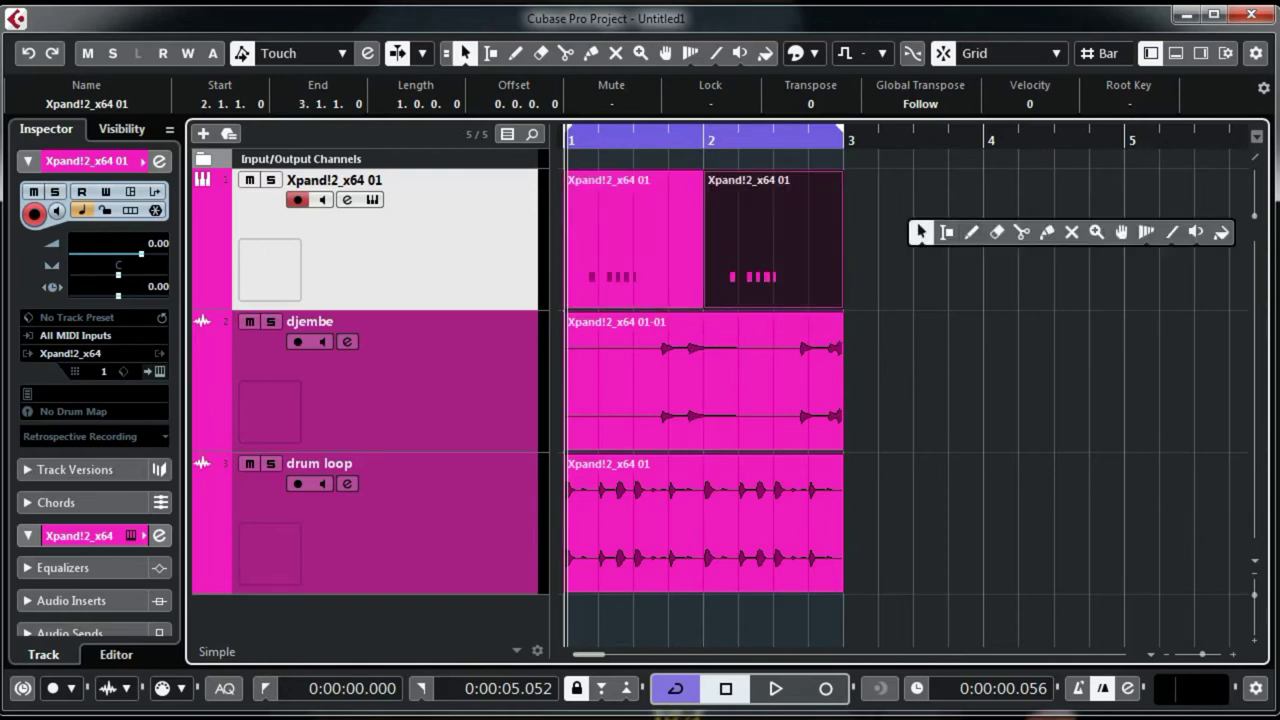
left_click(1047, 232)
left_click(640, 240)
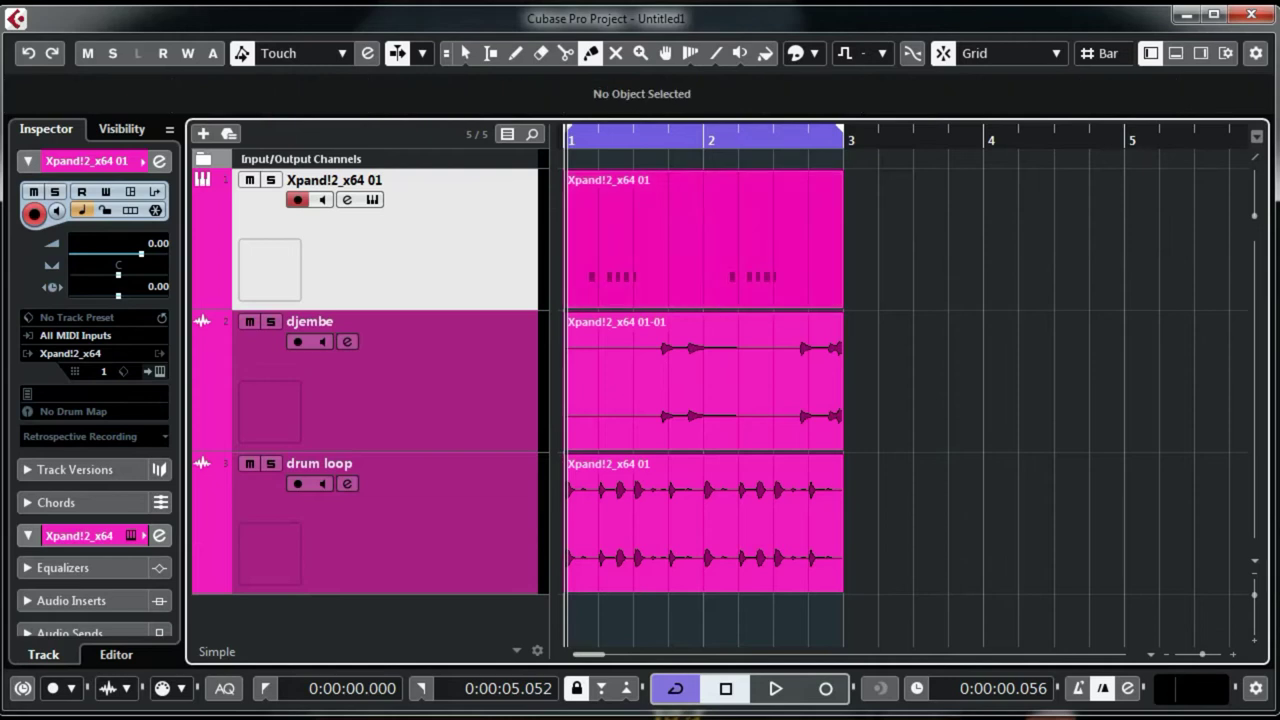
Play the percussion, djembe and drum loop together from the project start, and switch back to the selection tool.
key("KP_Decimal")
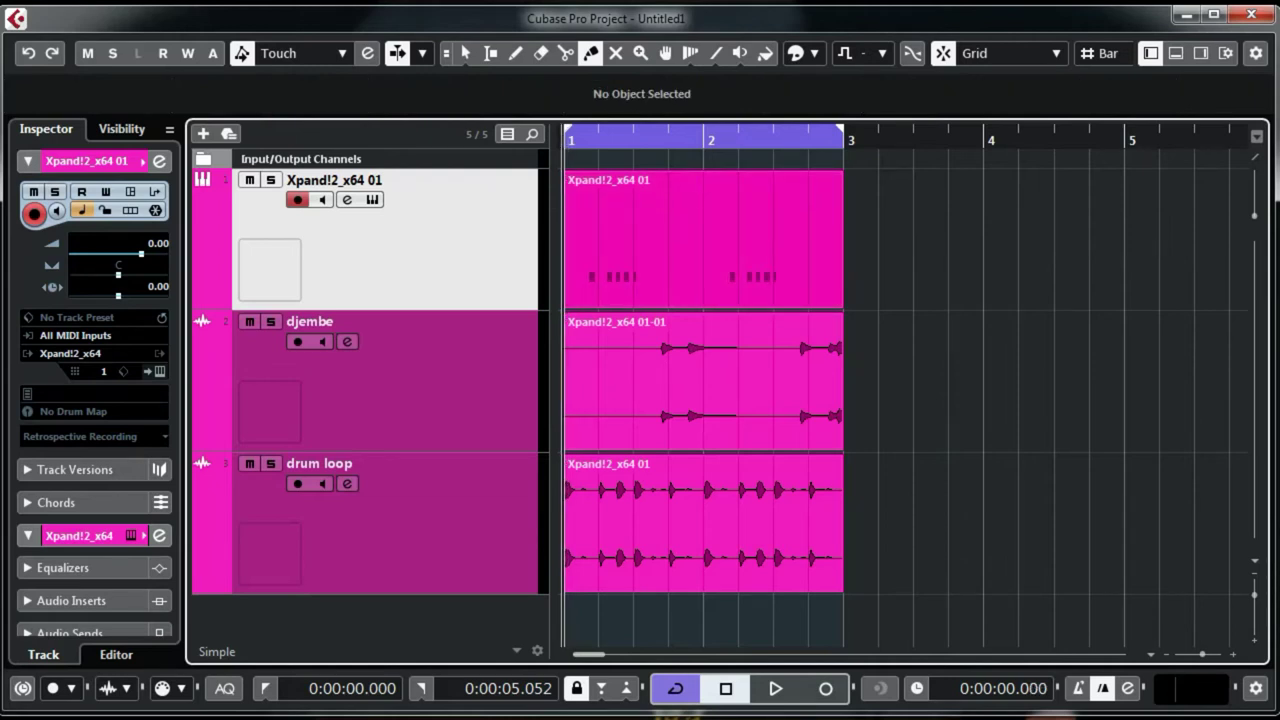
key("space")
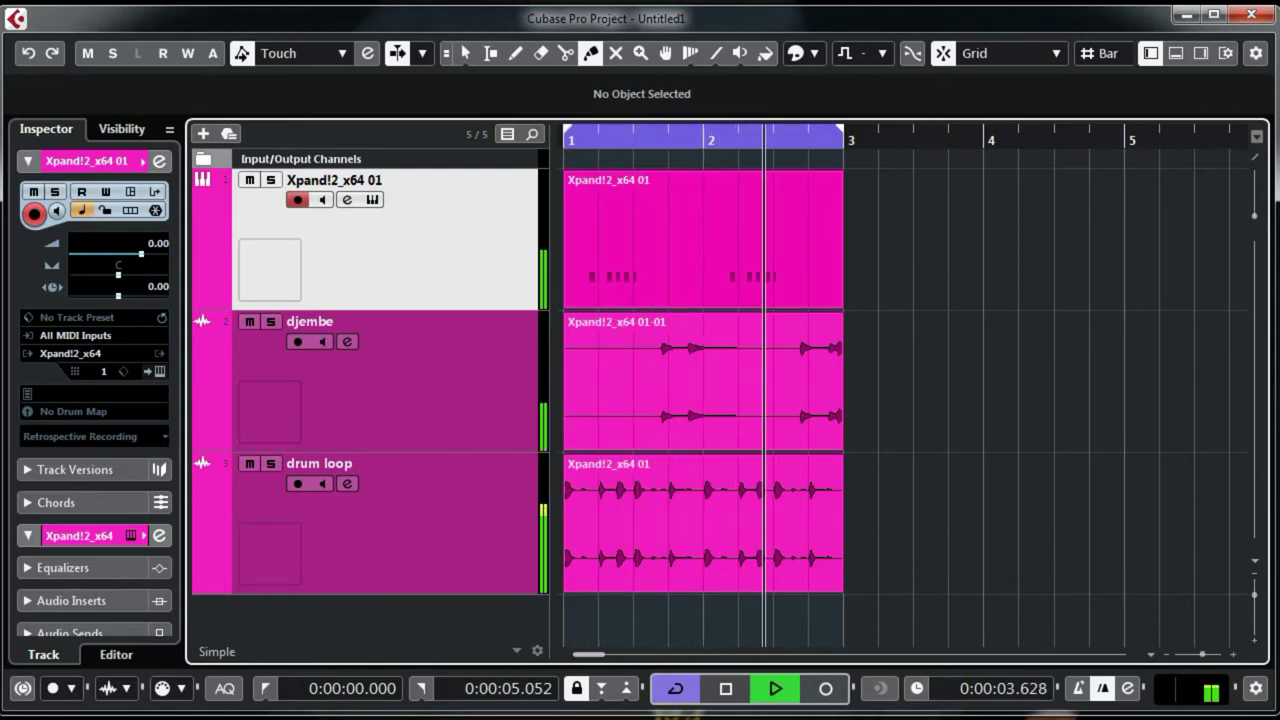
right_click(890, 205)
left_click(904, 219)
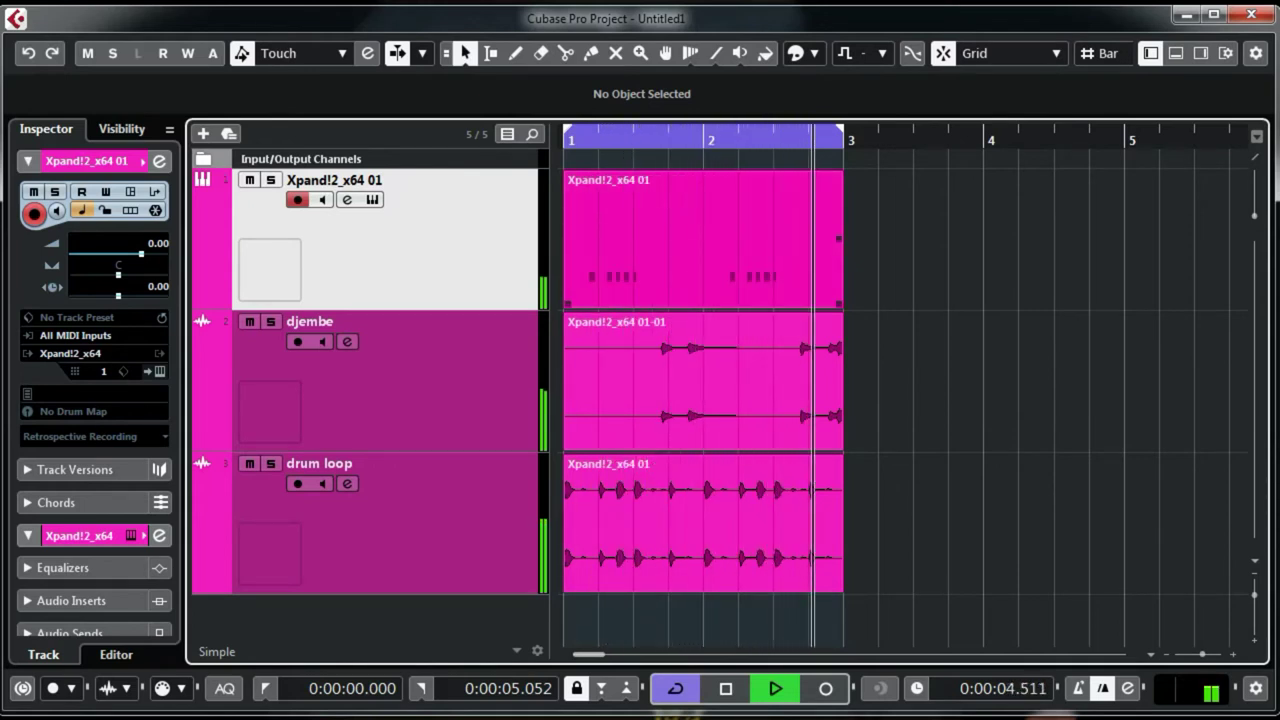
key("space")
Lower the velocity of the last note in each bar of the Xpand!2 percussion part to 46 in the note editor.
double_click(703, 239)
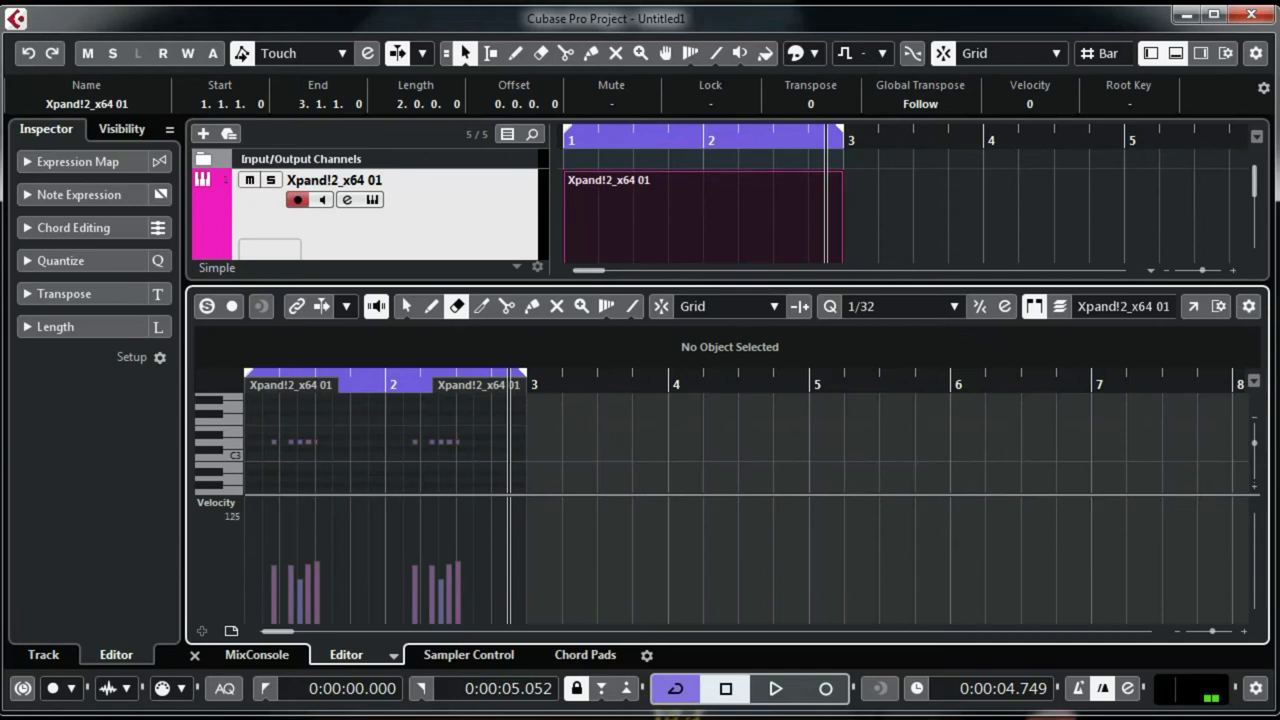
key("1")
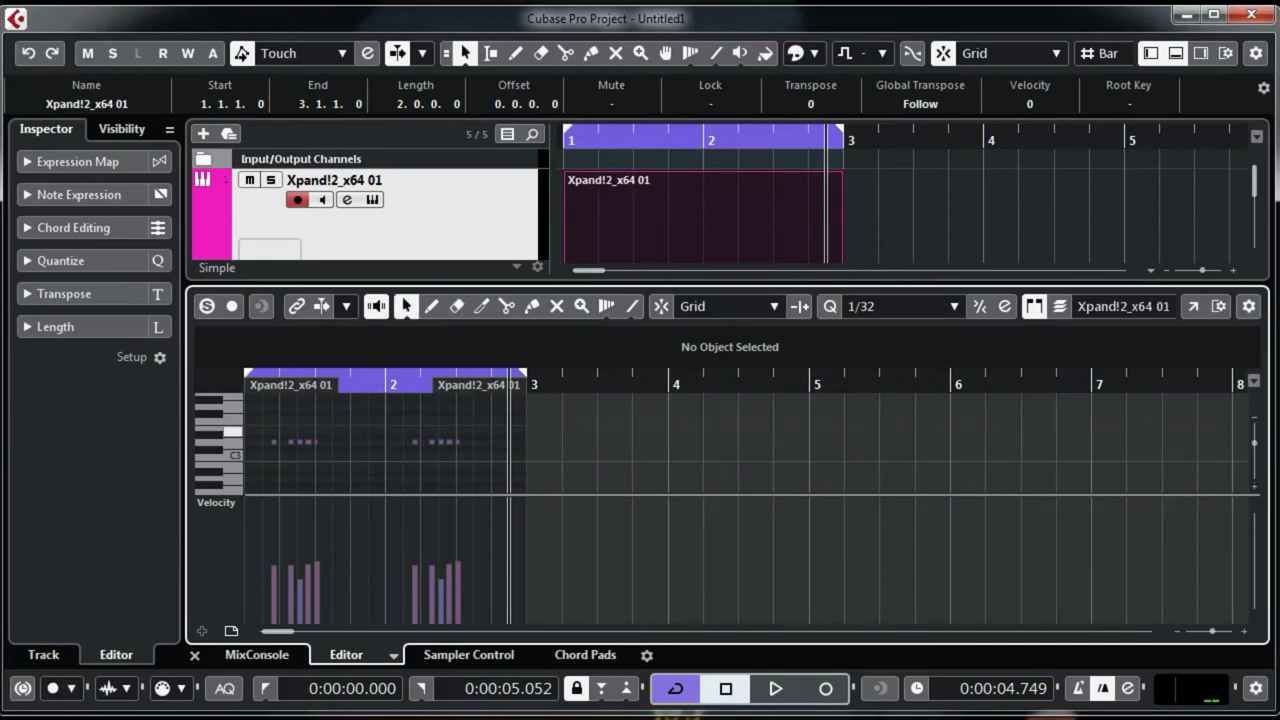
left_click_drag(459, 453, 457, 452)
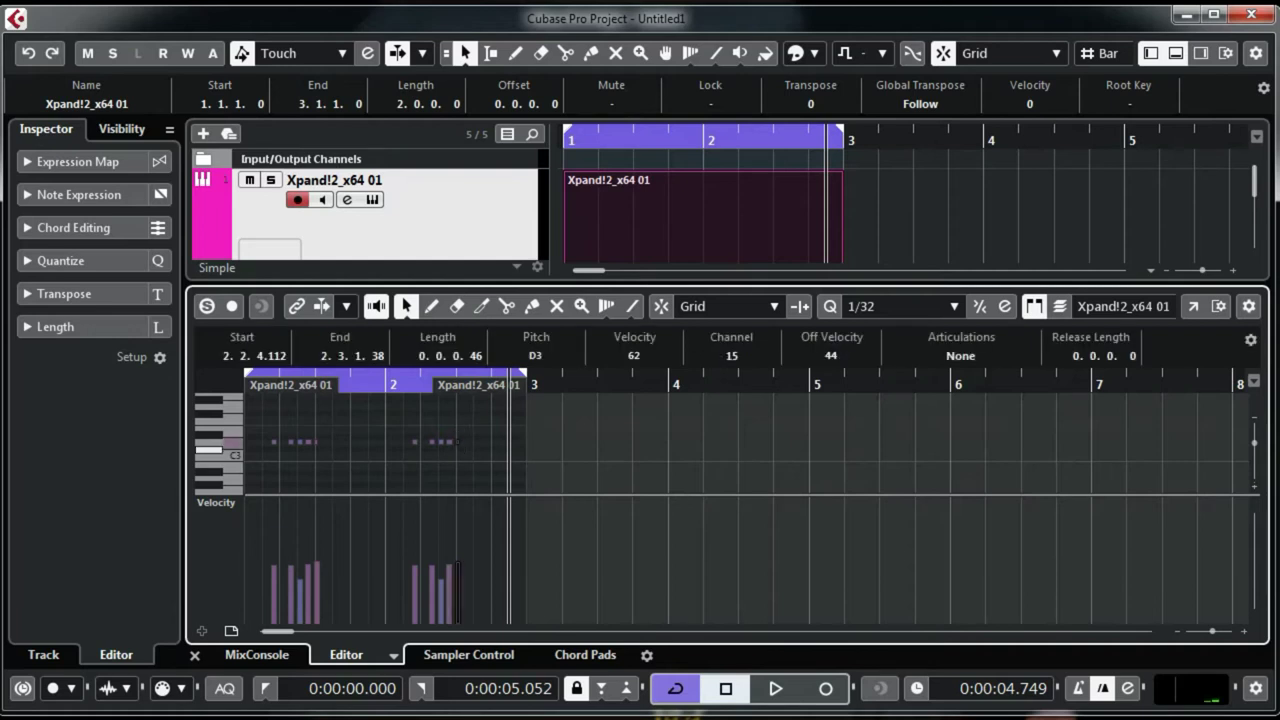
left_click_drag(324, 444, 312, 458)
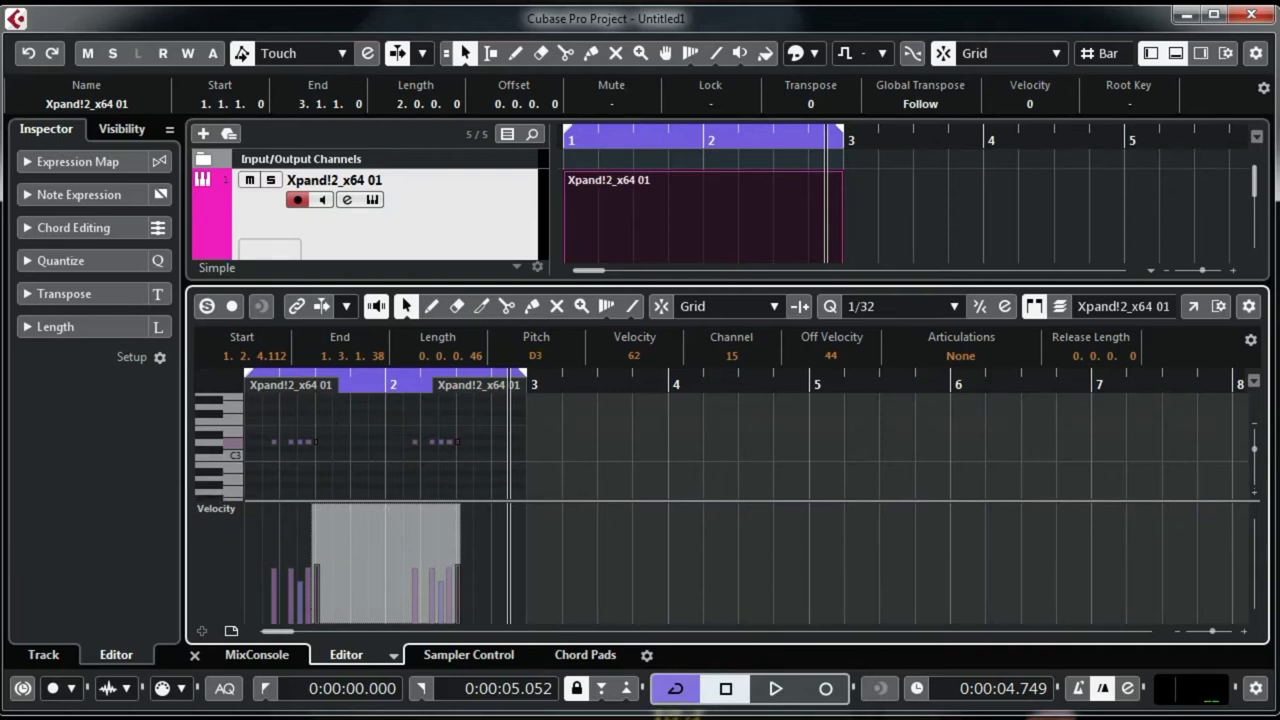
left_click_drag(386, 496, 386, 502)
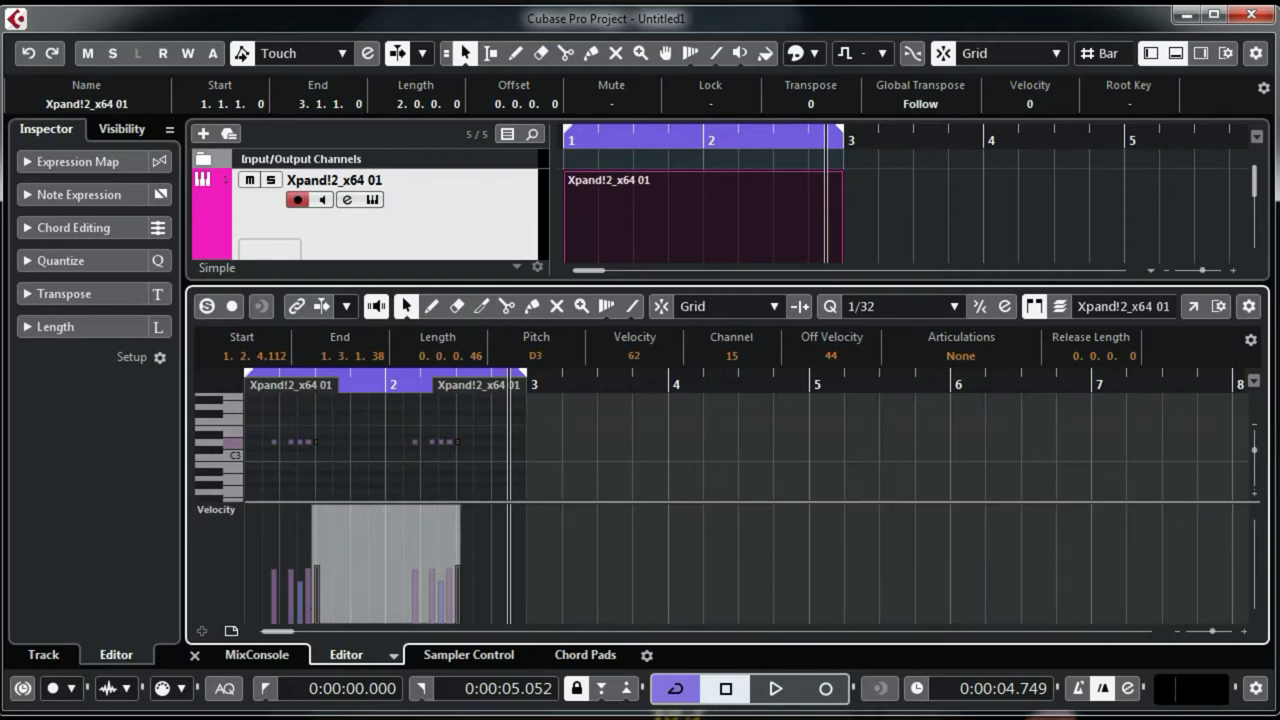
scroll(634, 355, "down", 4)
scroll(634, 355, "down", 4)
Play the edited percussion part with the other tracks from the project start and stop playback.
key("period")
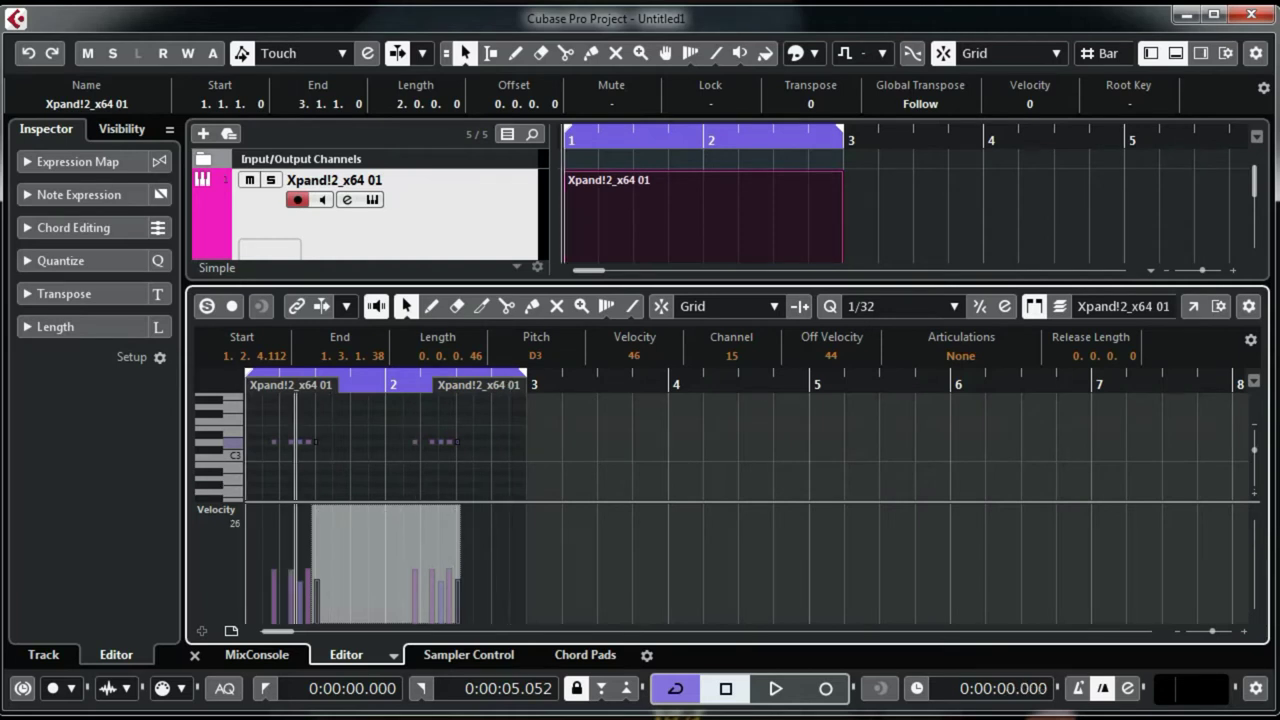
key("space")
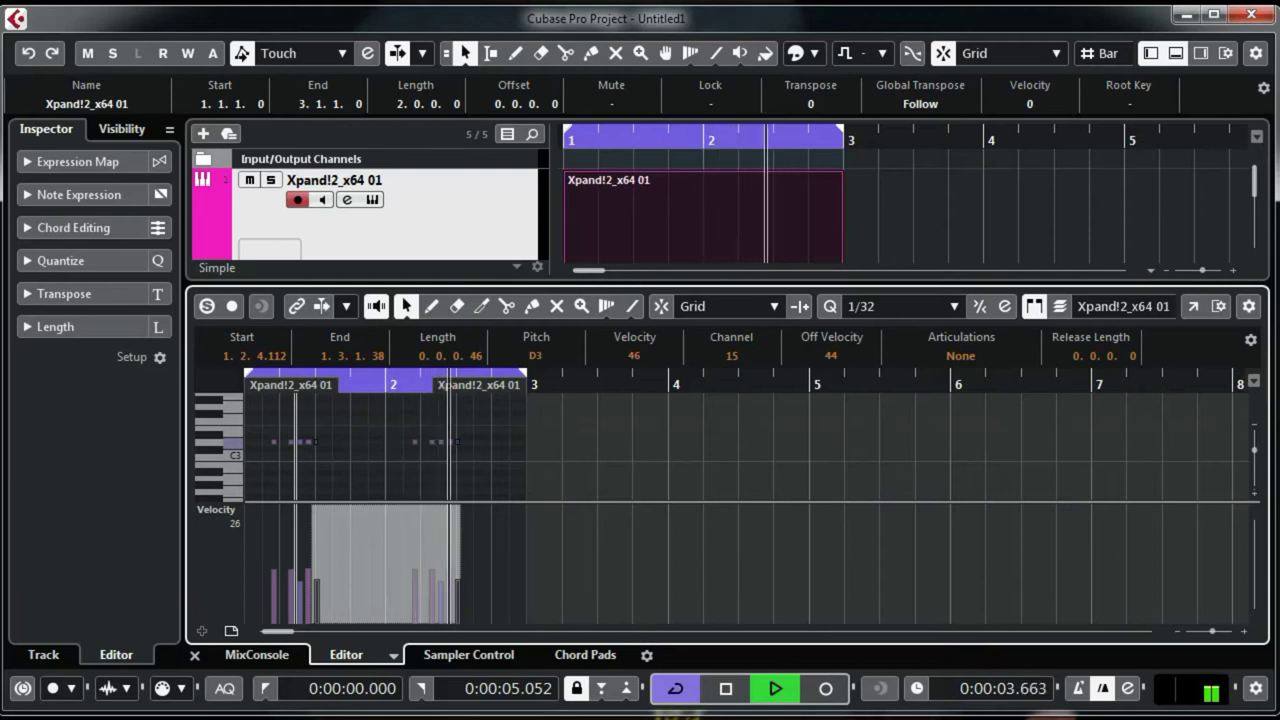
key("space")
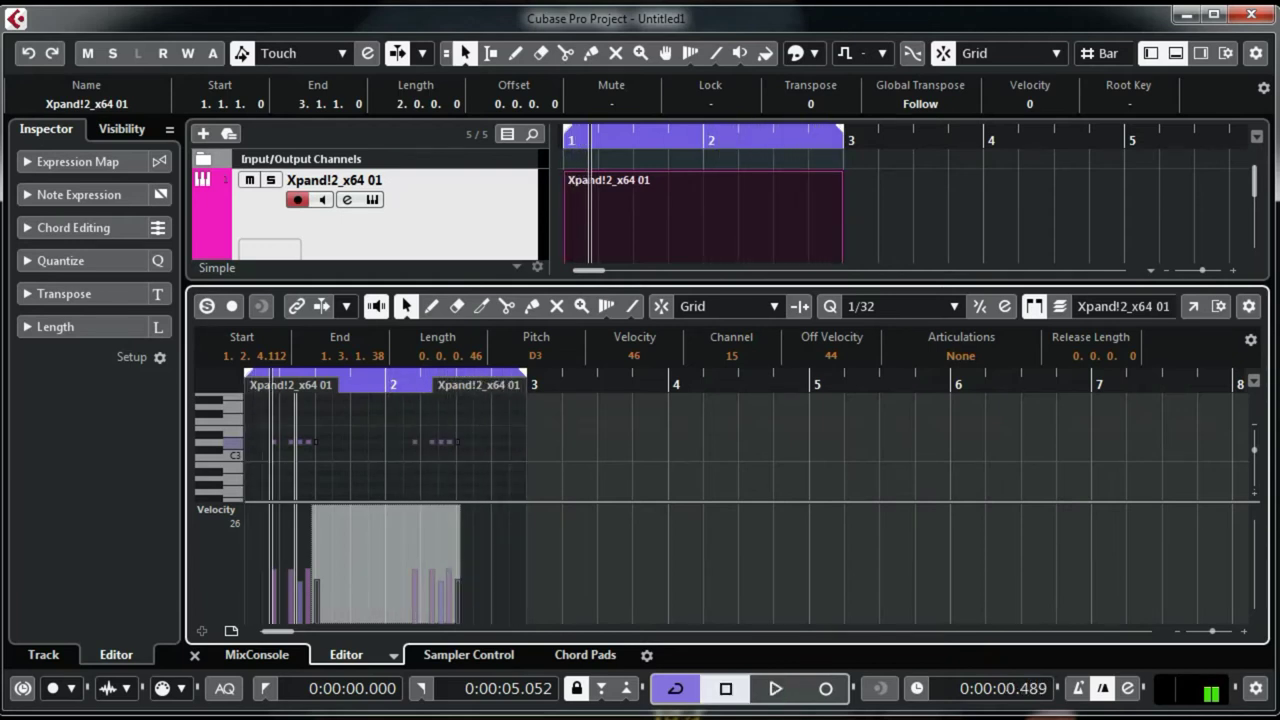
Render the percussion part to a new audio track and delete the muted MIDI part.
key("ctrl+alt+e")
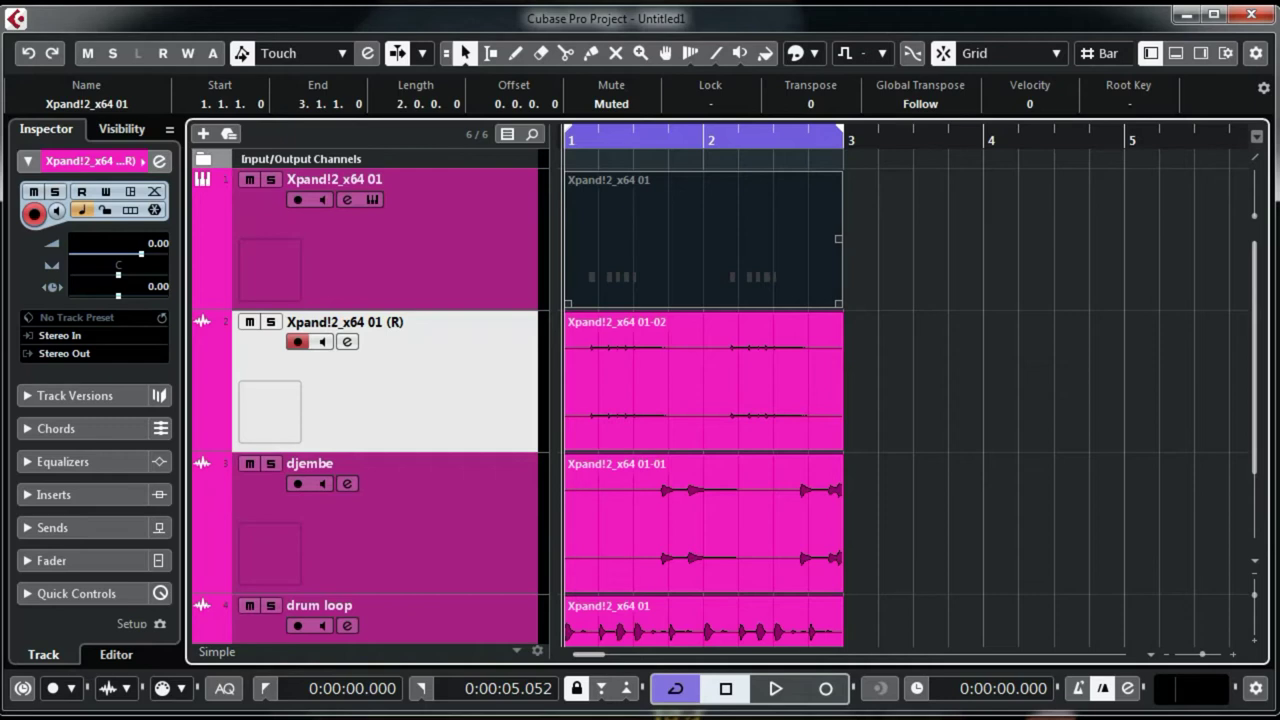
key("Delete")
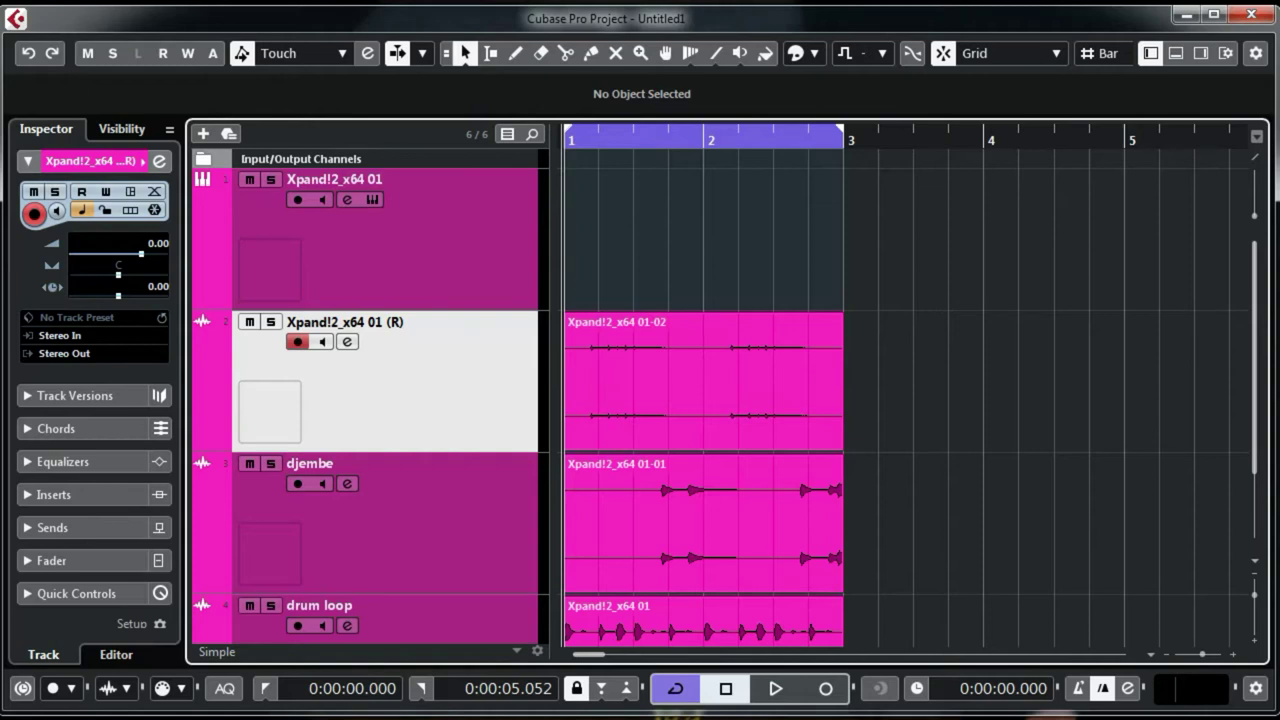
Rename the newly rendered percussion audio track as congos.
key("g")
key("g")
key("g")
key("g")
key("g")
key("g")
key("h")
key("h")
key("h")
key("h")
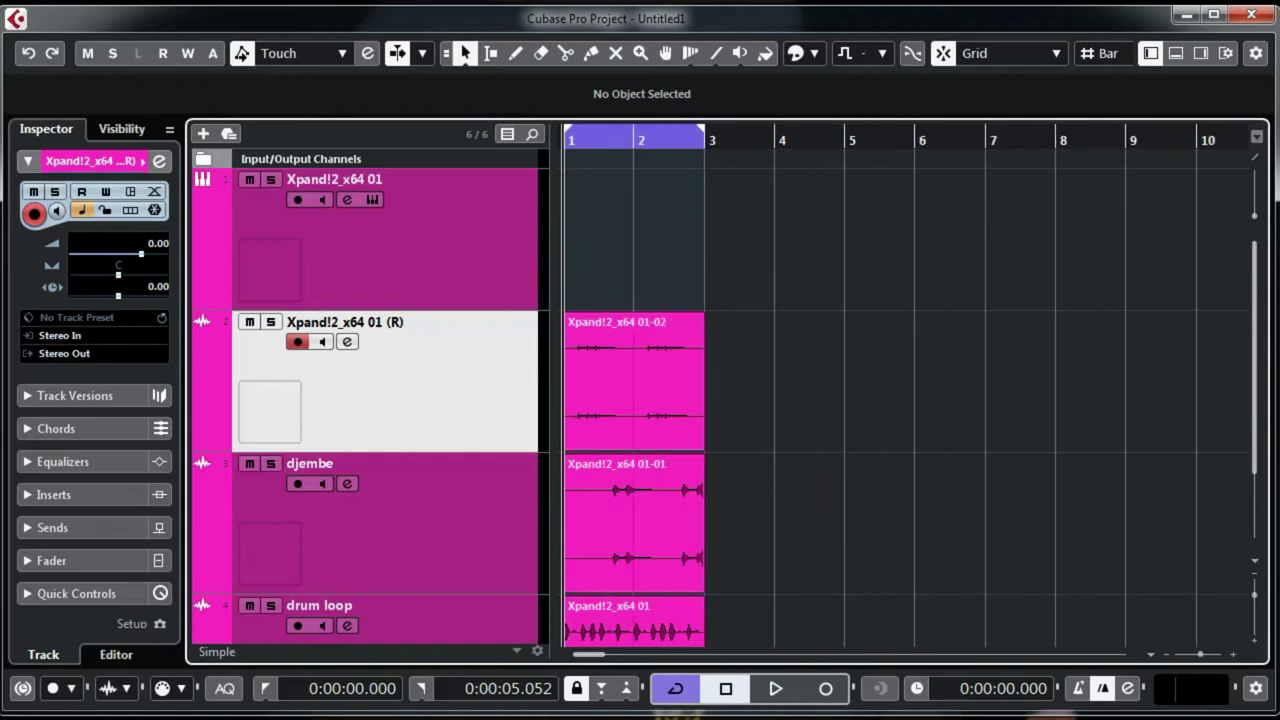
key("shift+g")
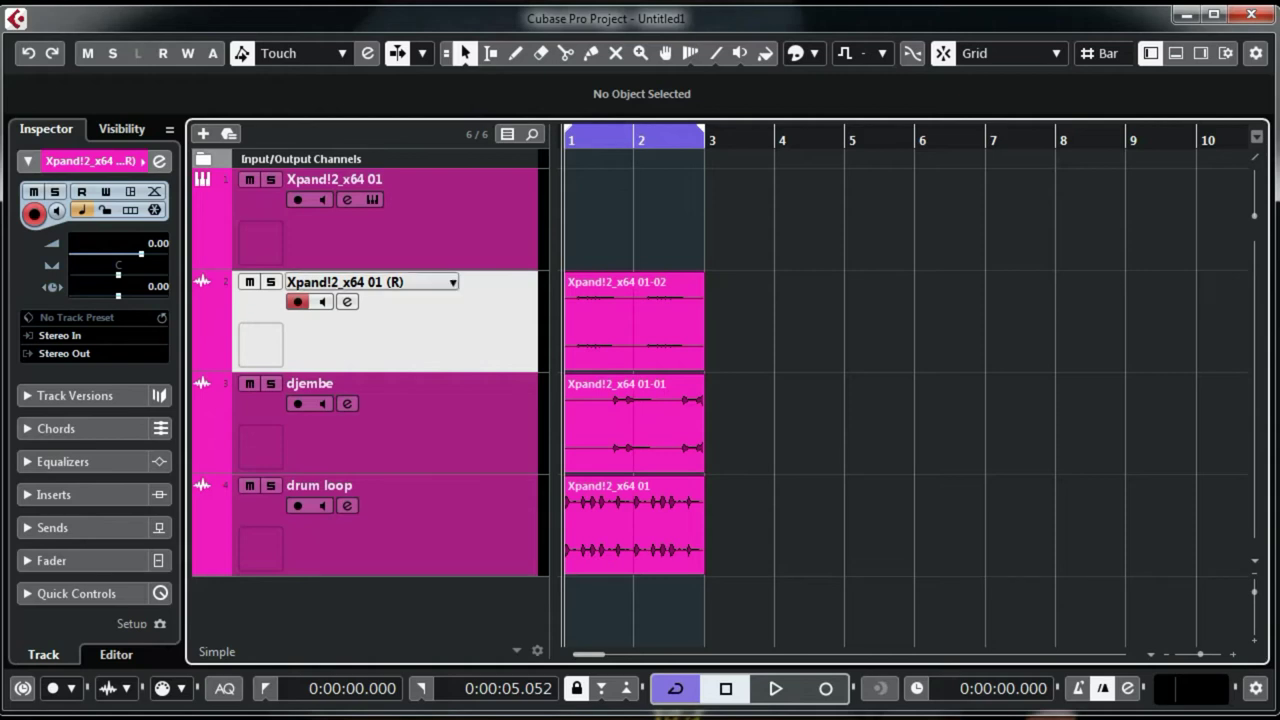
double_click(330, 282)
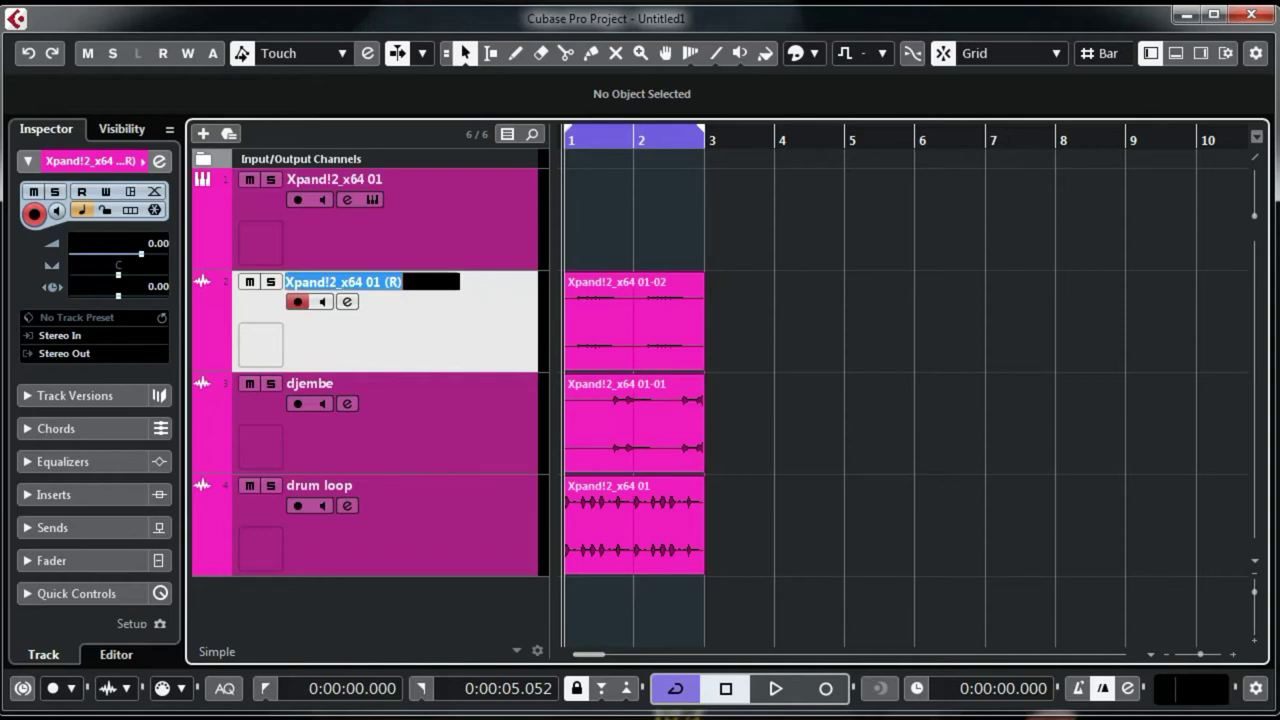
key("BackSpace")
type("congos")
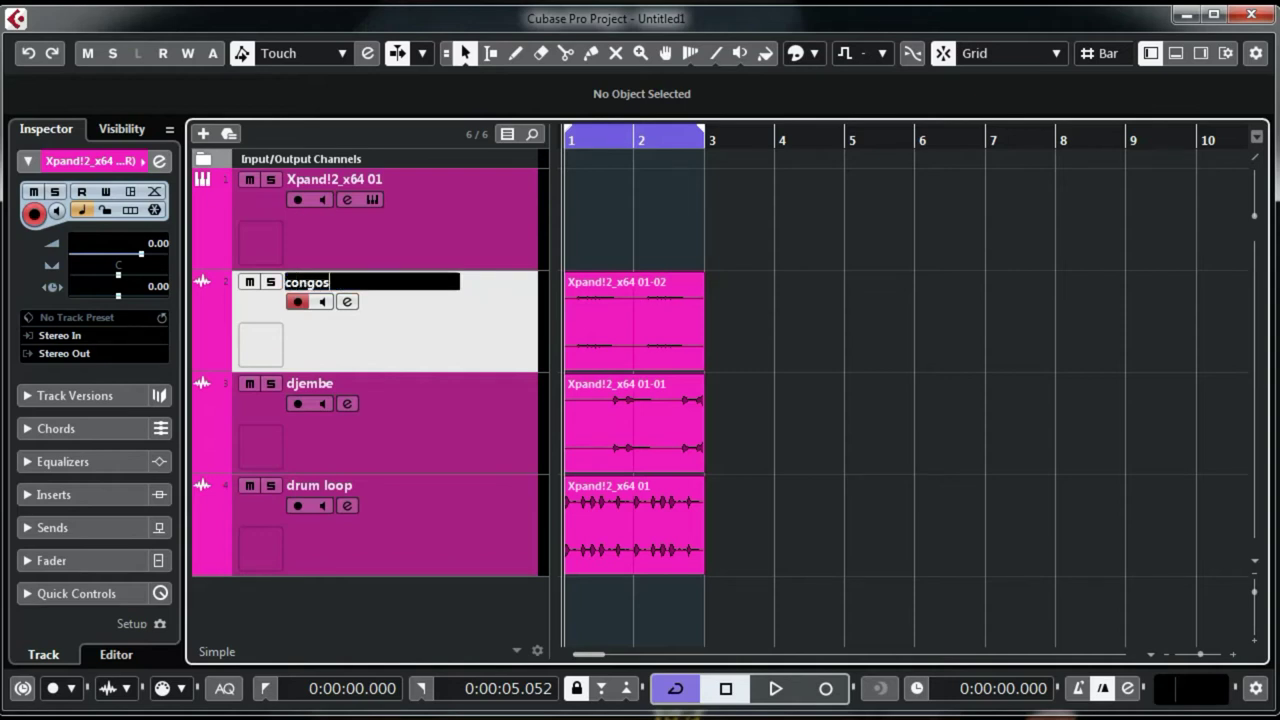
key("Return")
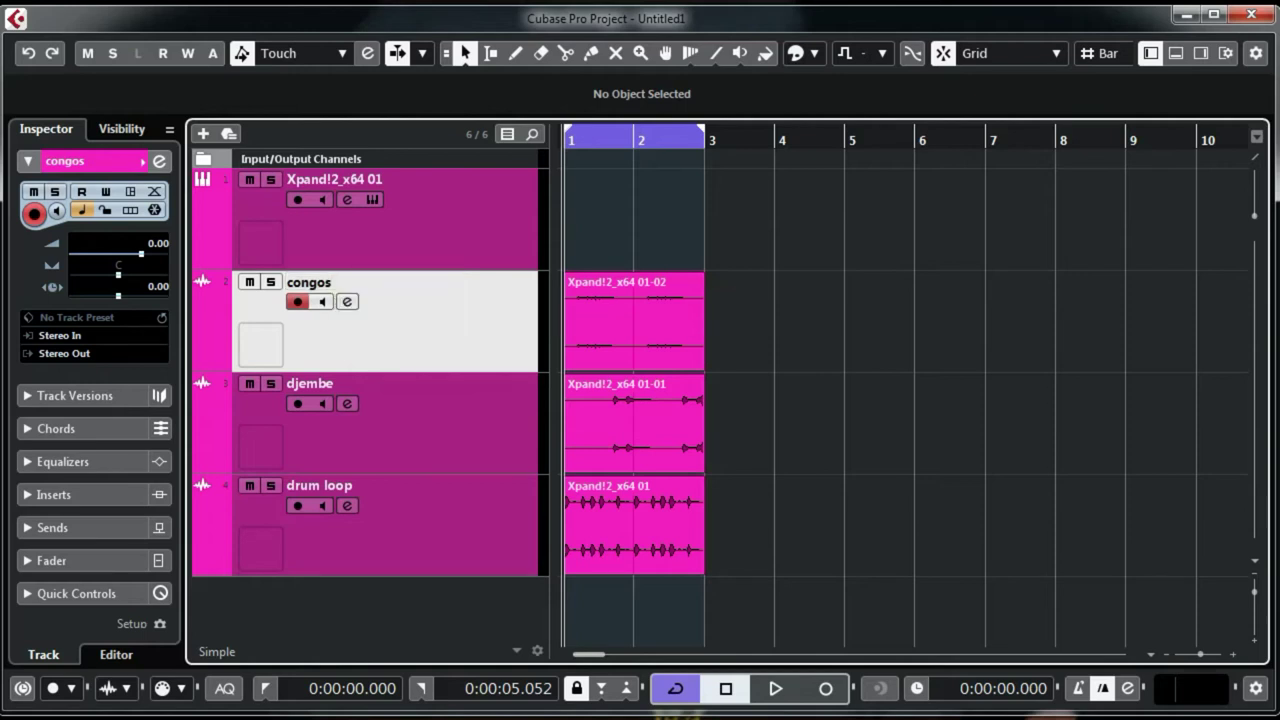
Select the Xpand!2 track and play the congos, djembe and drum loop layers together.
left_click(410, 219)
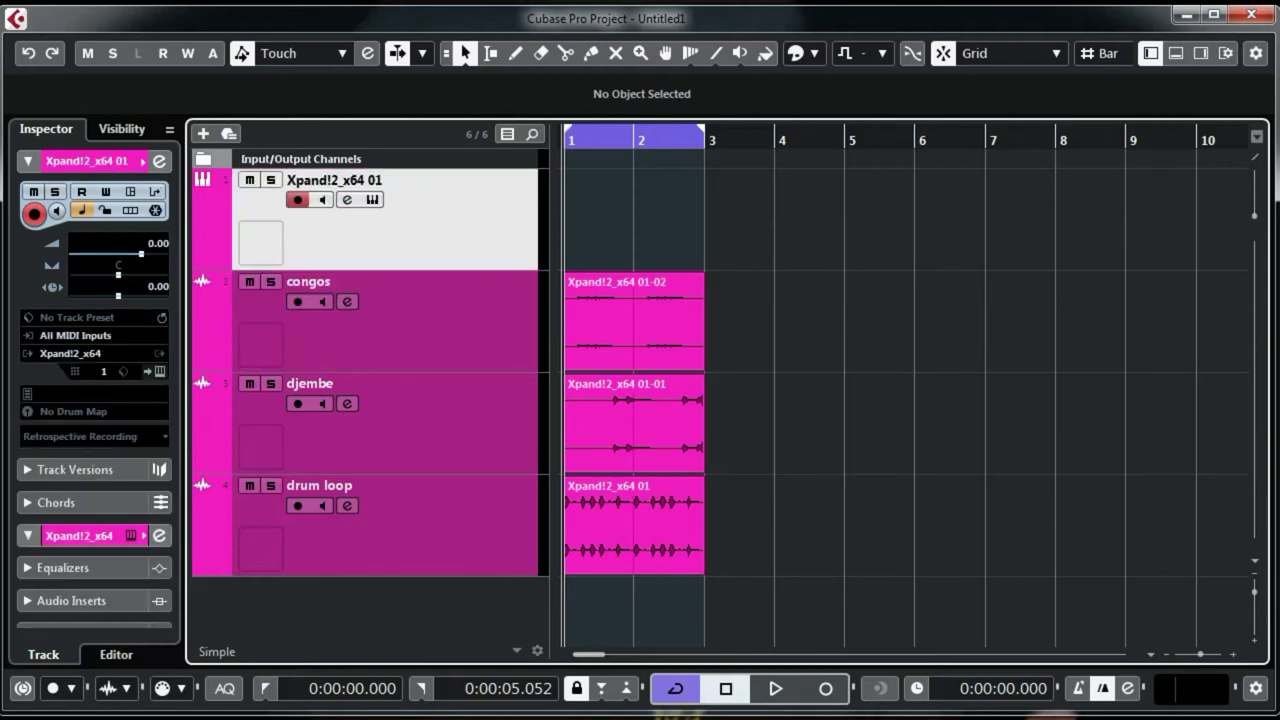
key("space")
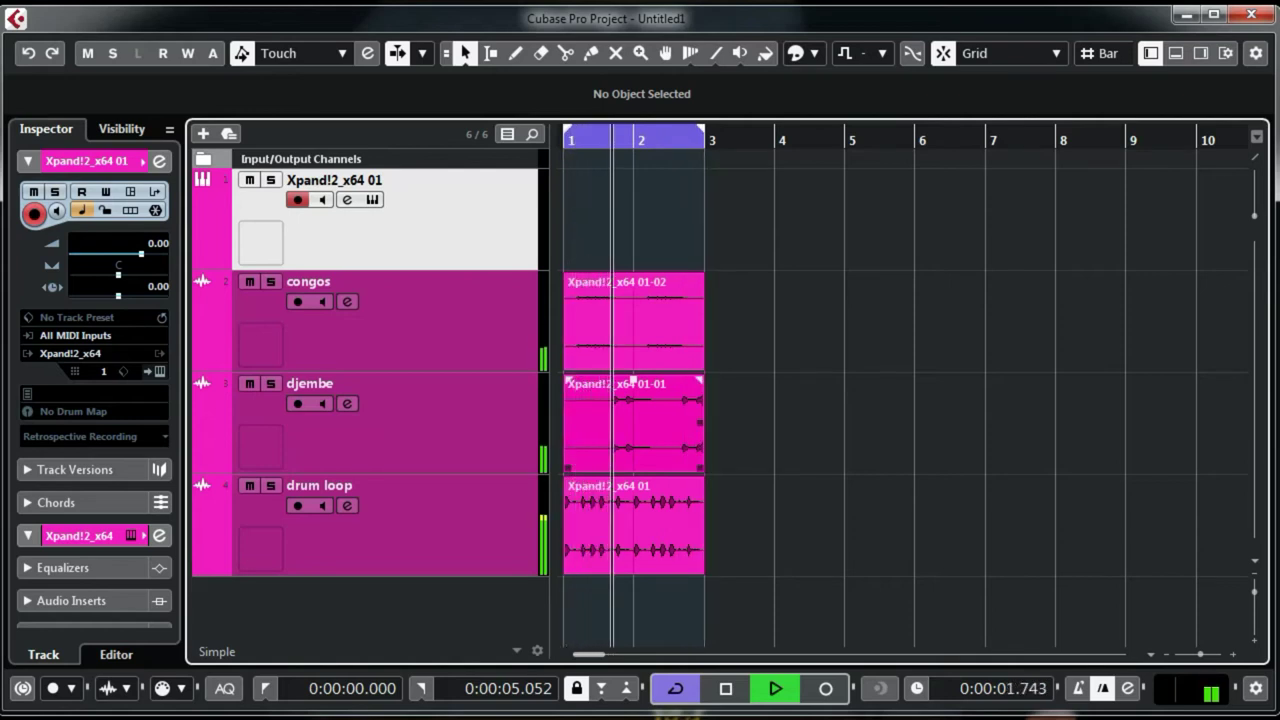
key("space")
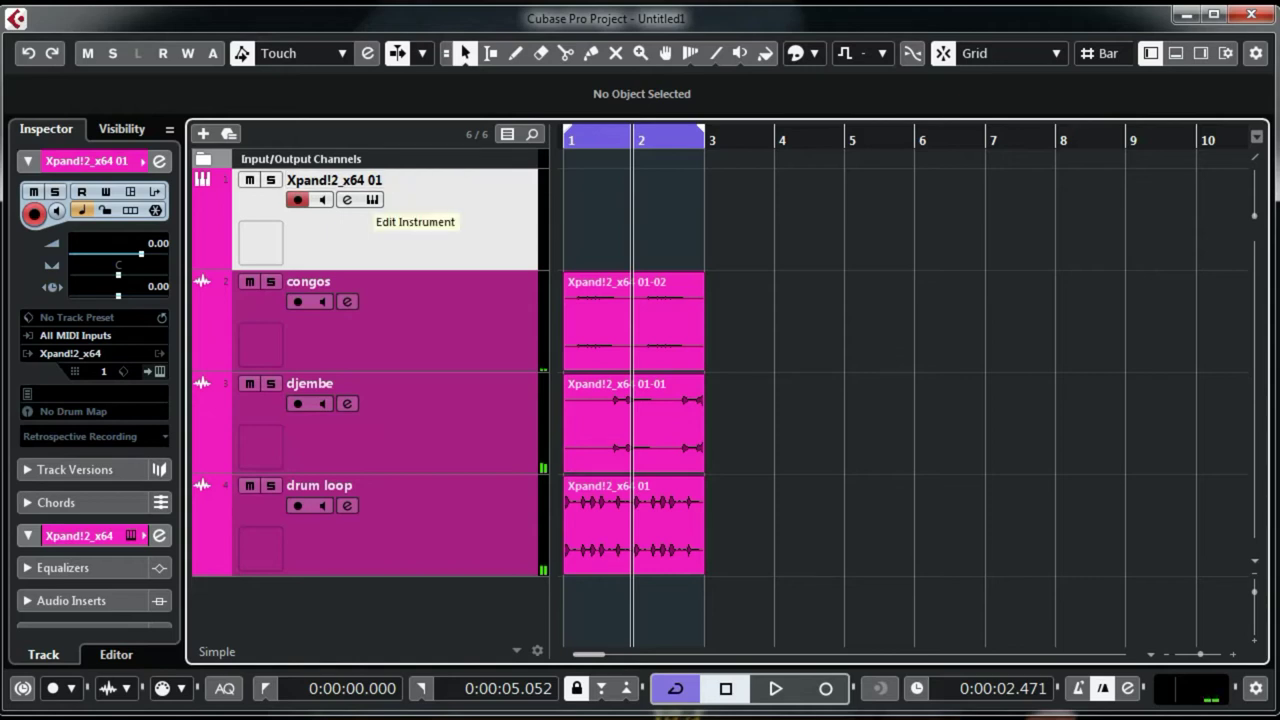
Record a sparse pattern with one note per bar on the Xpand!2 track over the two-bar loop and stop playback.
left_click(346, 199)
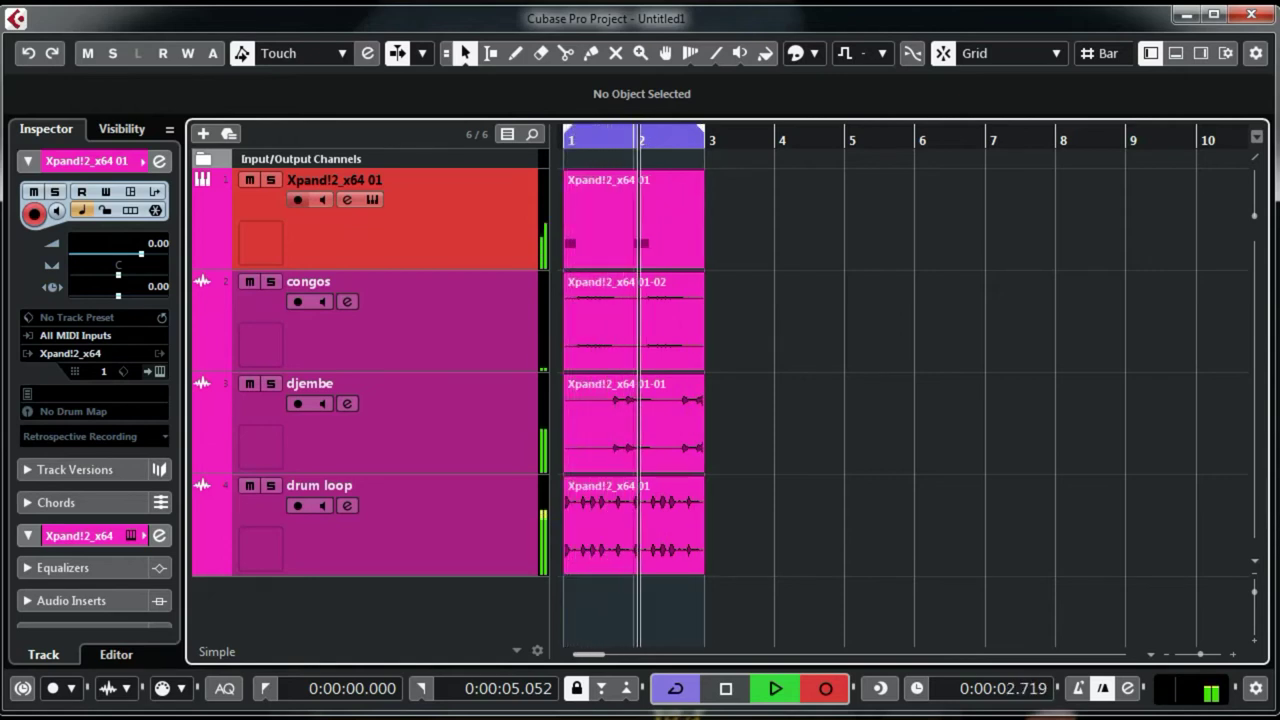
key("KP_Multiply")
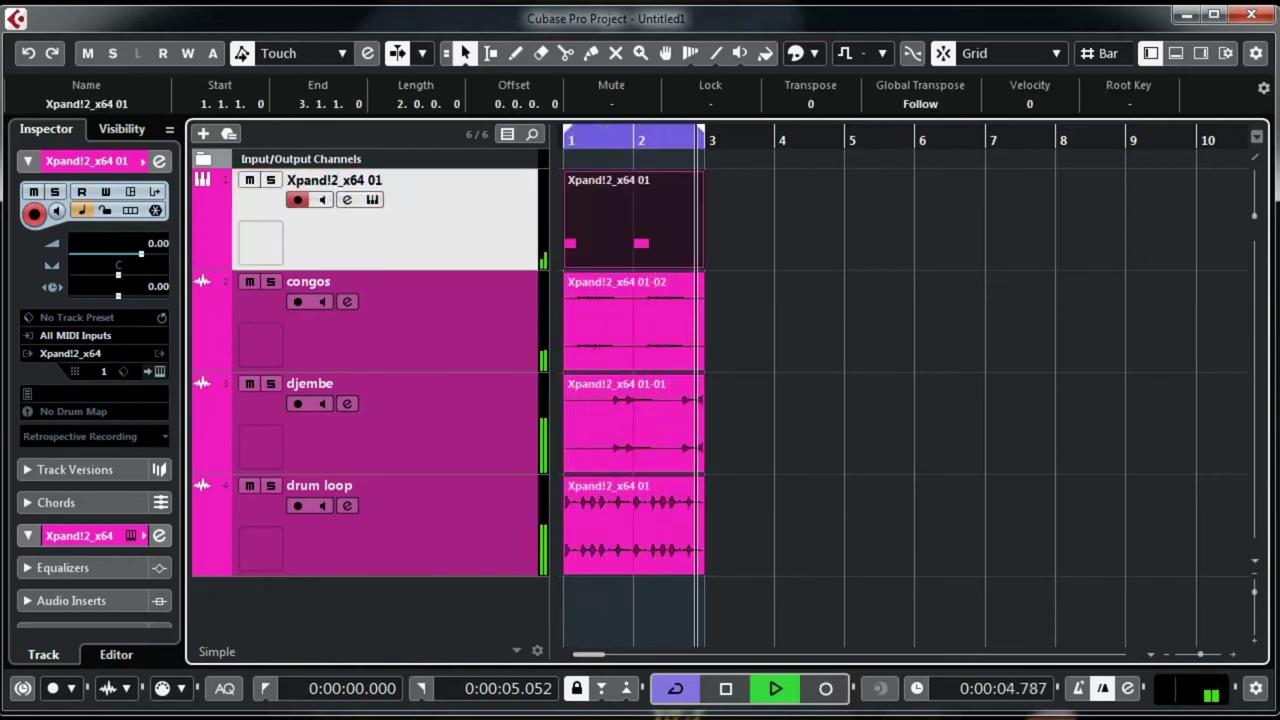
key("space")
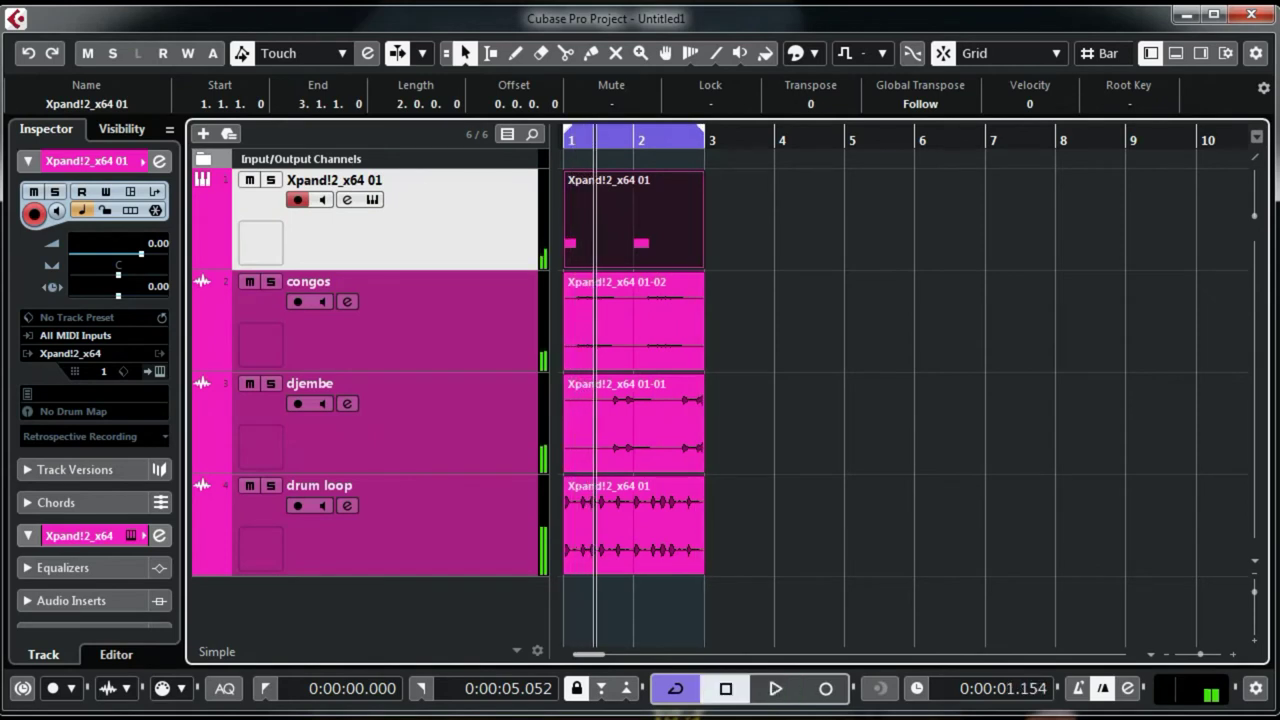
Delete the second bar's note from the newly recorded Xpand!2 part in the note editor and close the editor.
double_click(633, 220)
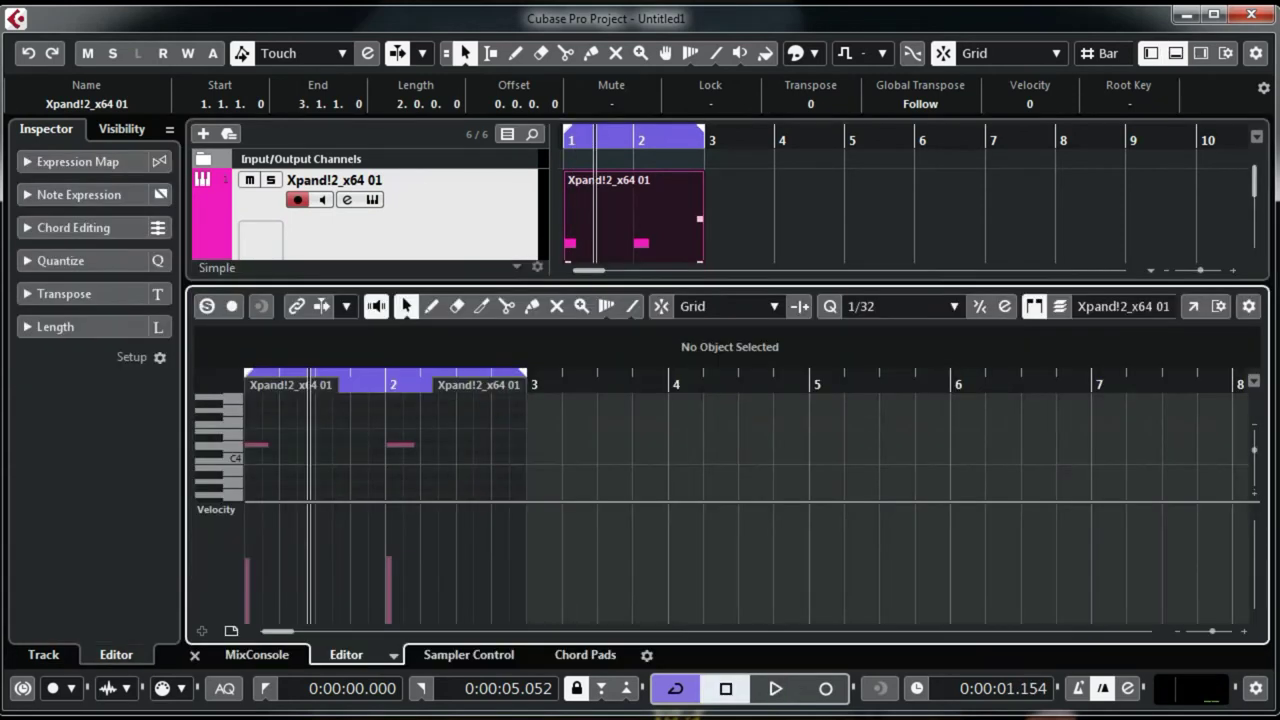
left_click_drag(444, 426, 387, 451)
key("Delete")
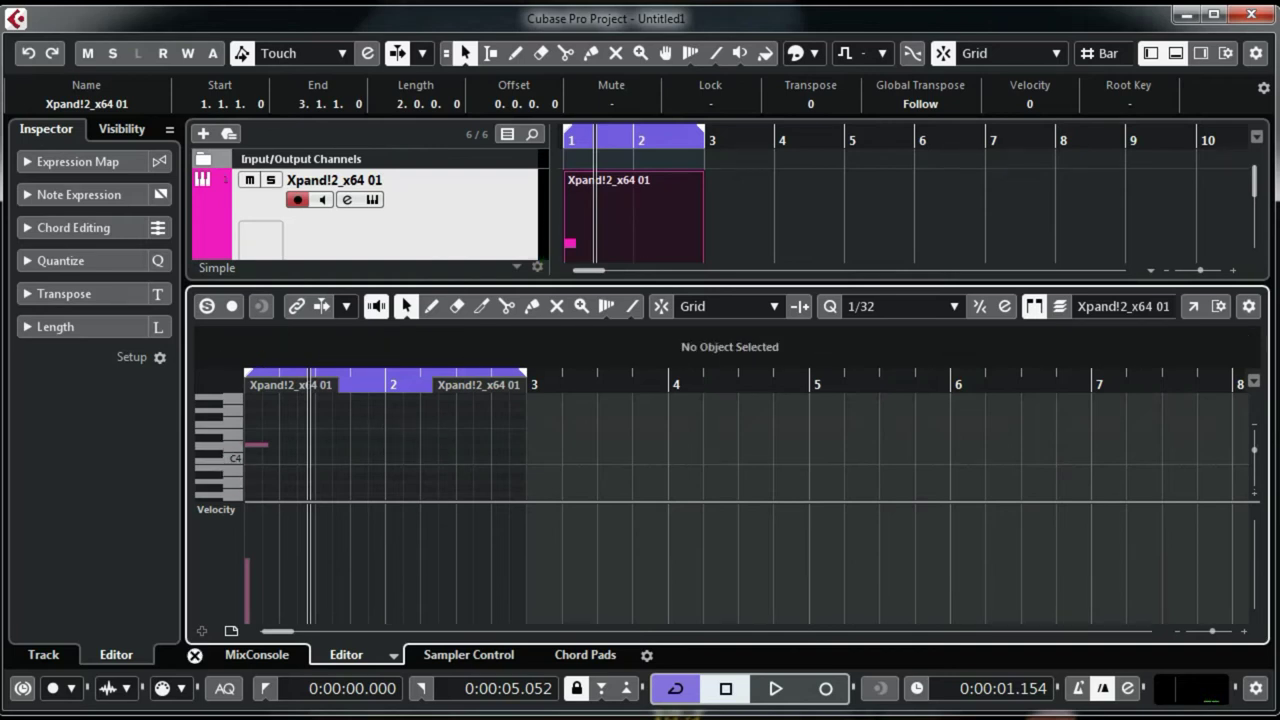
left_click(194, 655)
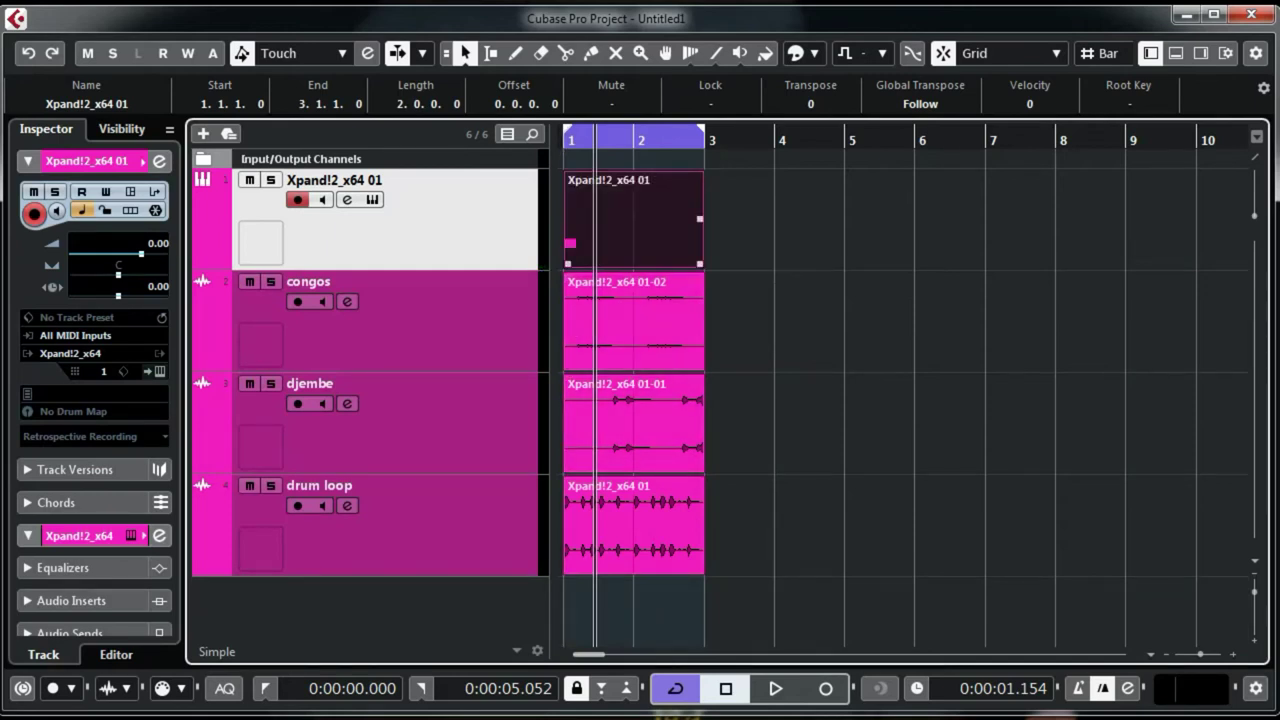
Shorten the new Xpand!2 part to one bar, copy it to bar 2, and glue both parts together.
left_click_drag(700, 264, 633, 264)
left_click_drag(629, 219, 637, 270)
left_click_drag(700, 218, 602, 245)
right_click(796, 203)
left_click(921, 204)
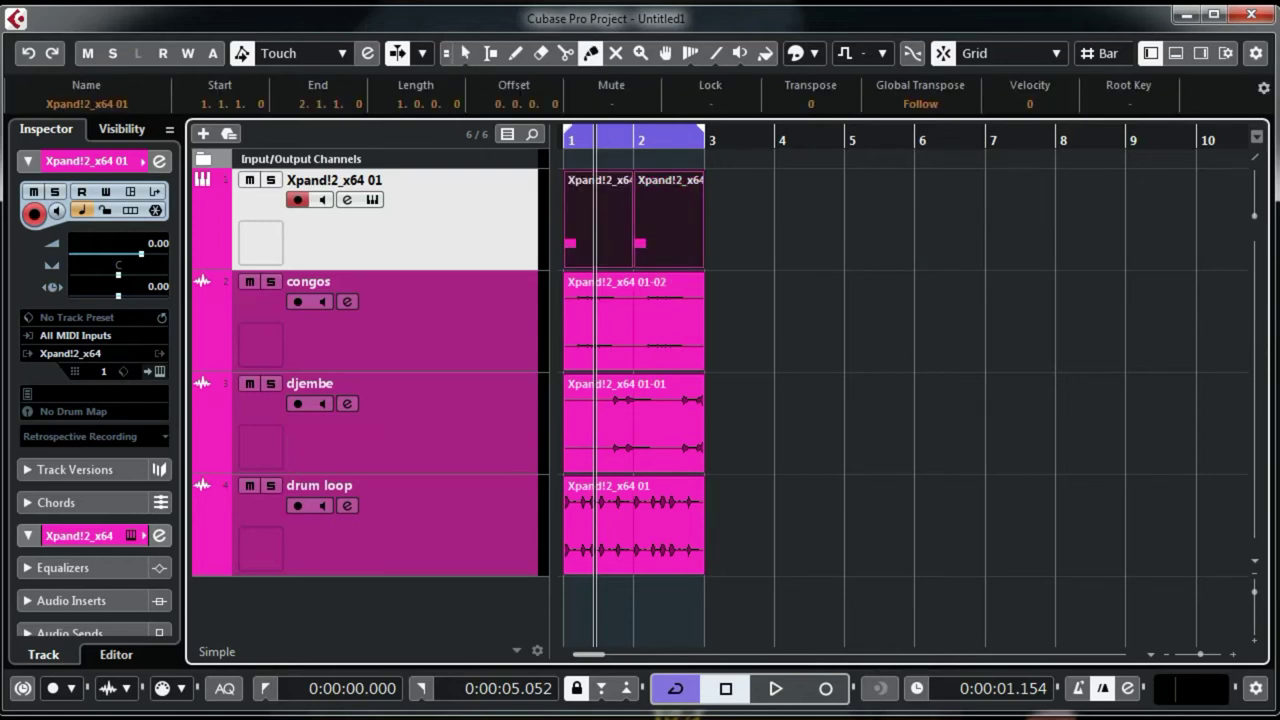
left_click(600, 220)
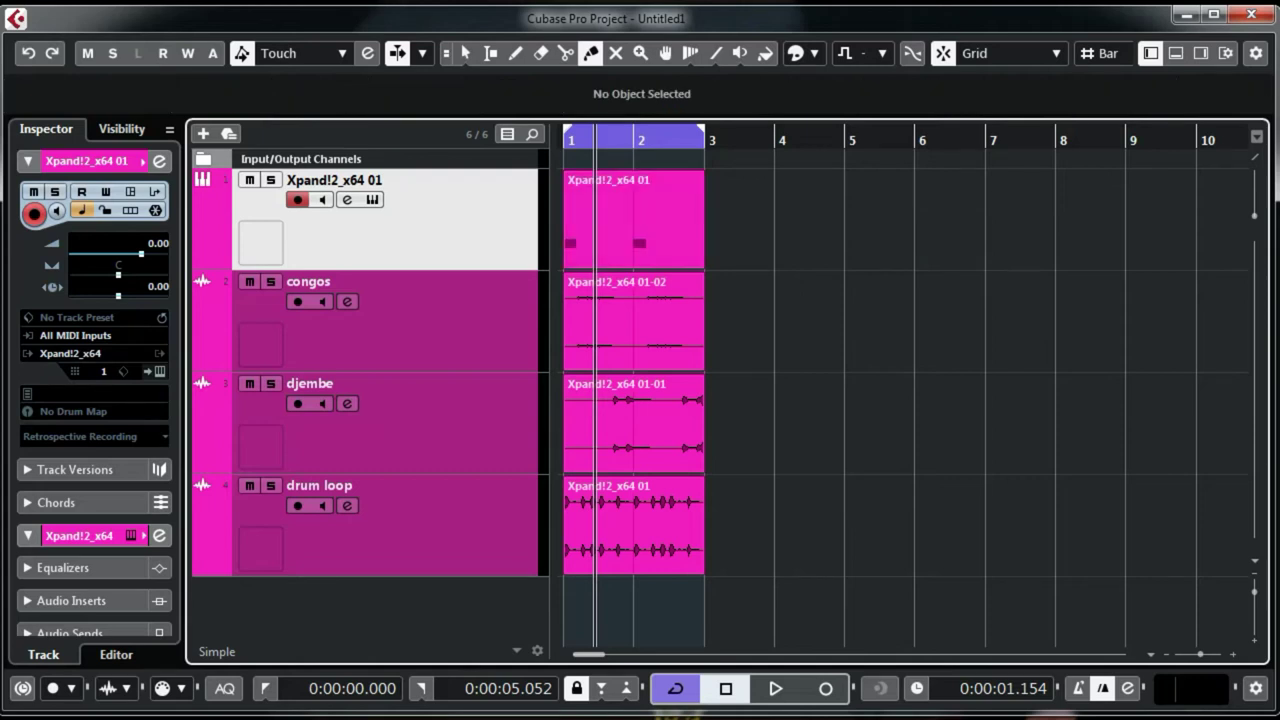
Play the glued Xpand!2 part with the three audio layers from the project start and stop playback.
key("KP_Decimal")
key("space")
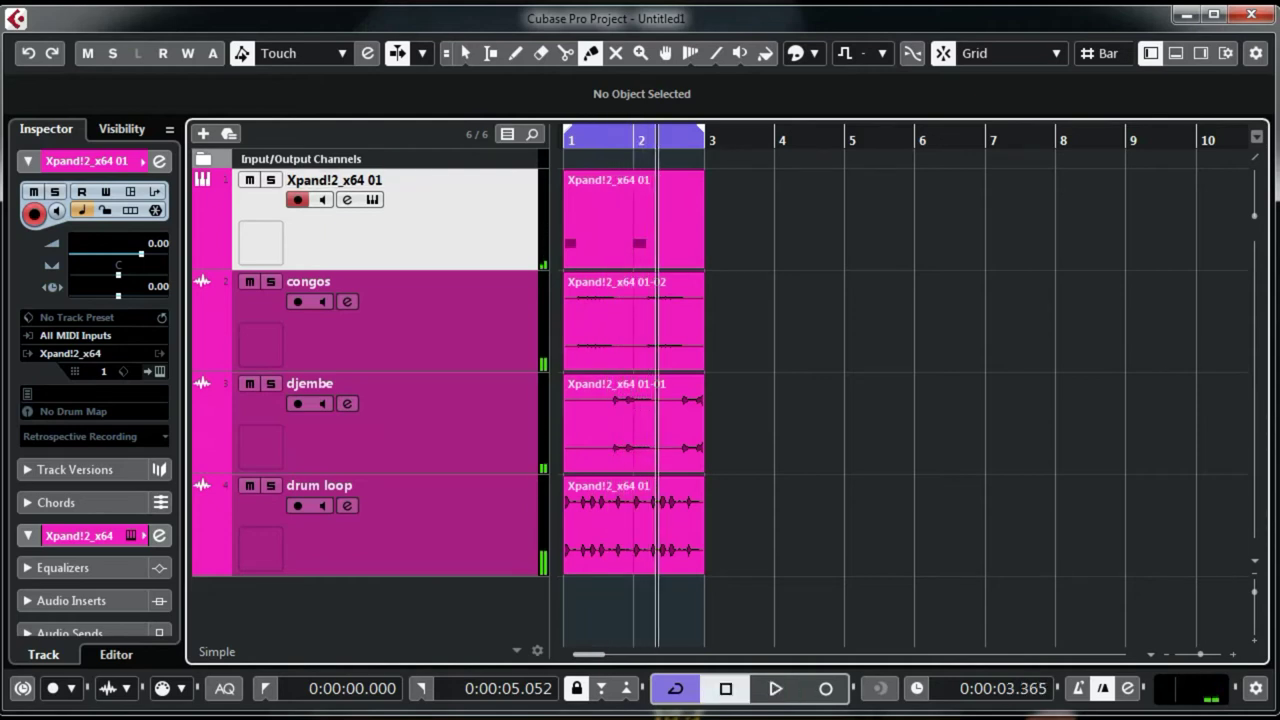
Open the Xpand!2 track's channel settings and load Panipulator in the first insert slot.
left_click(347, 199)
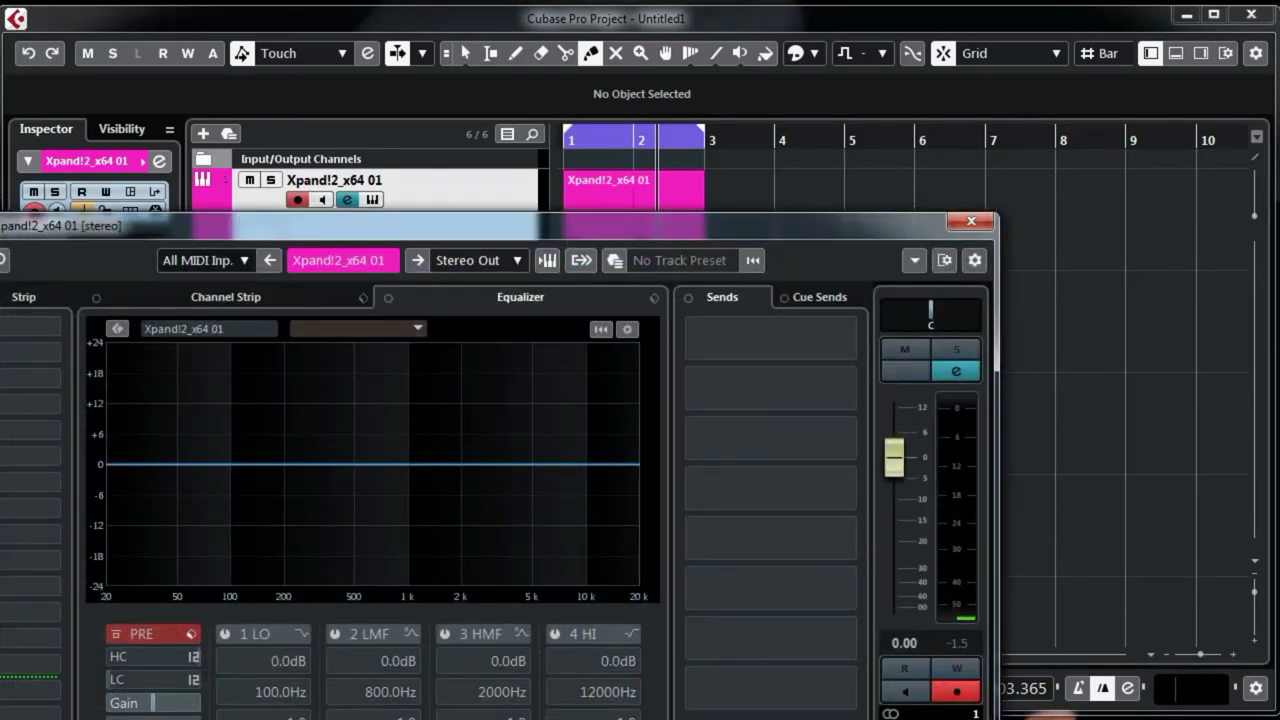
left_click_drag(400, 226, 712, 116)
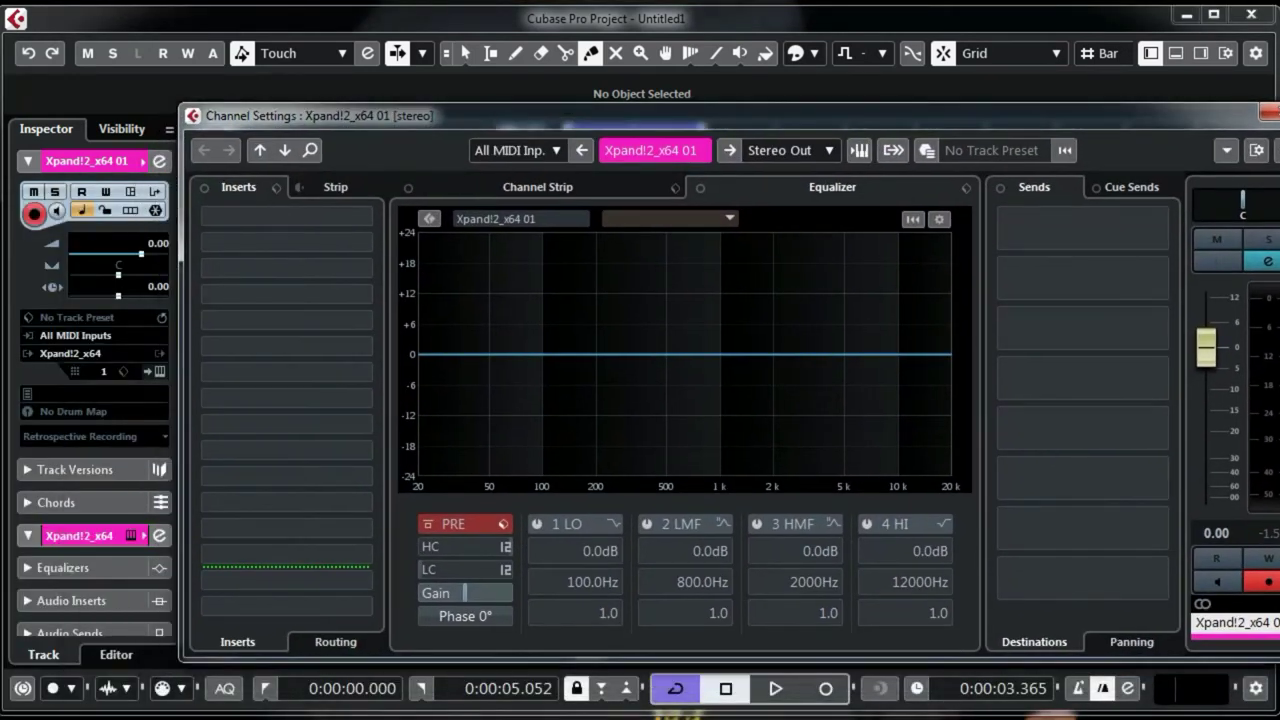
left_click(287, 216)
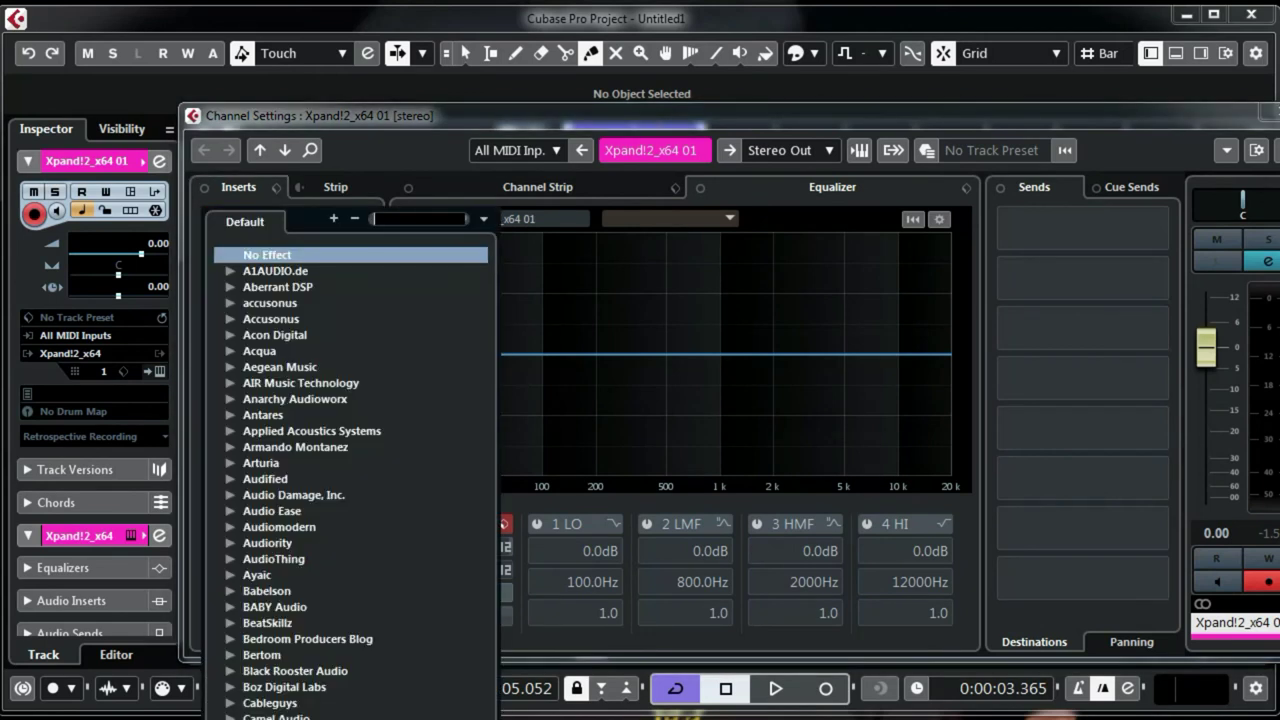
type("panipu")
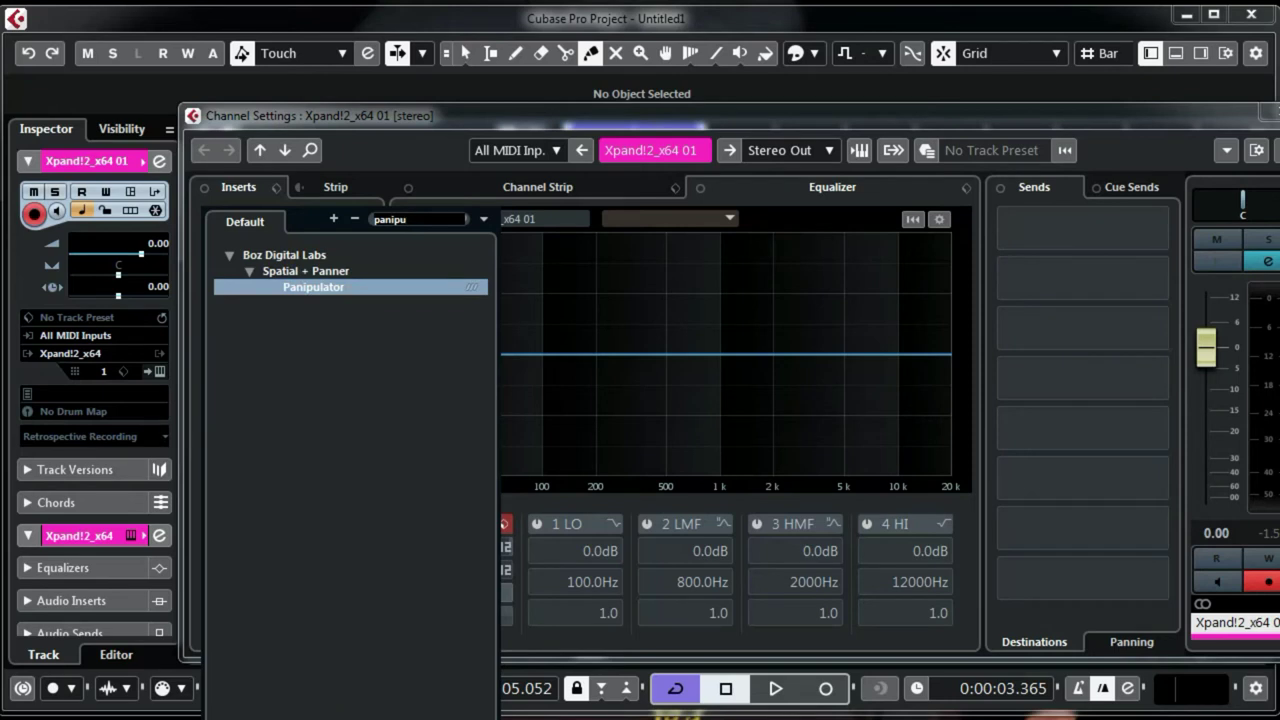
key("Return")
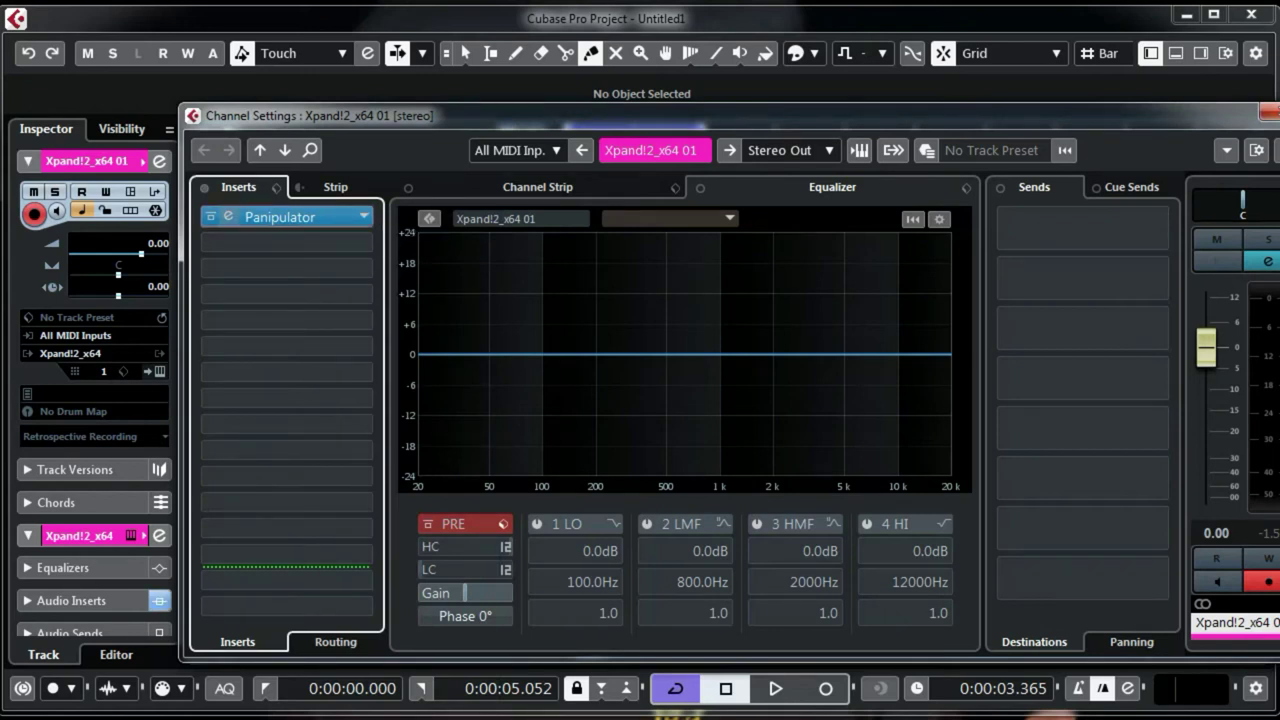
Toggle Panipulator's bypass during playback to compare the sound with and without it, and stop with the insert active.
left_click(211, 216)
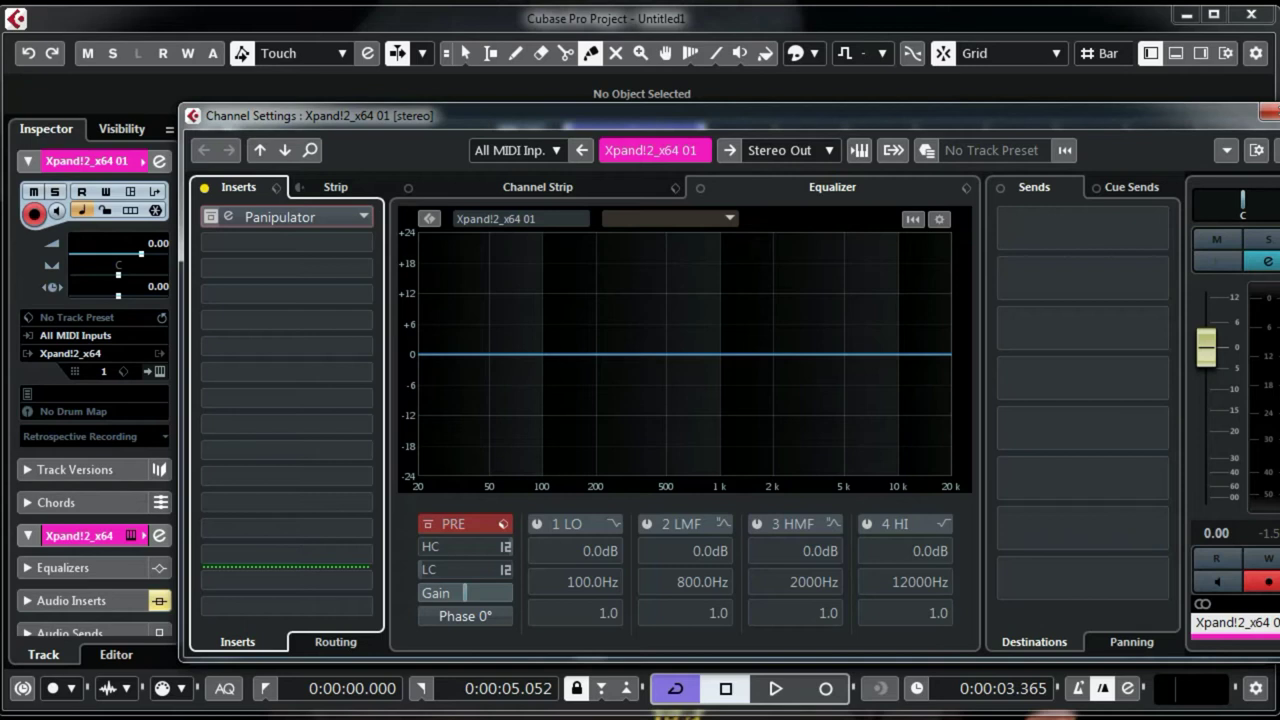
key("space")
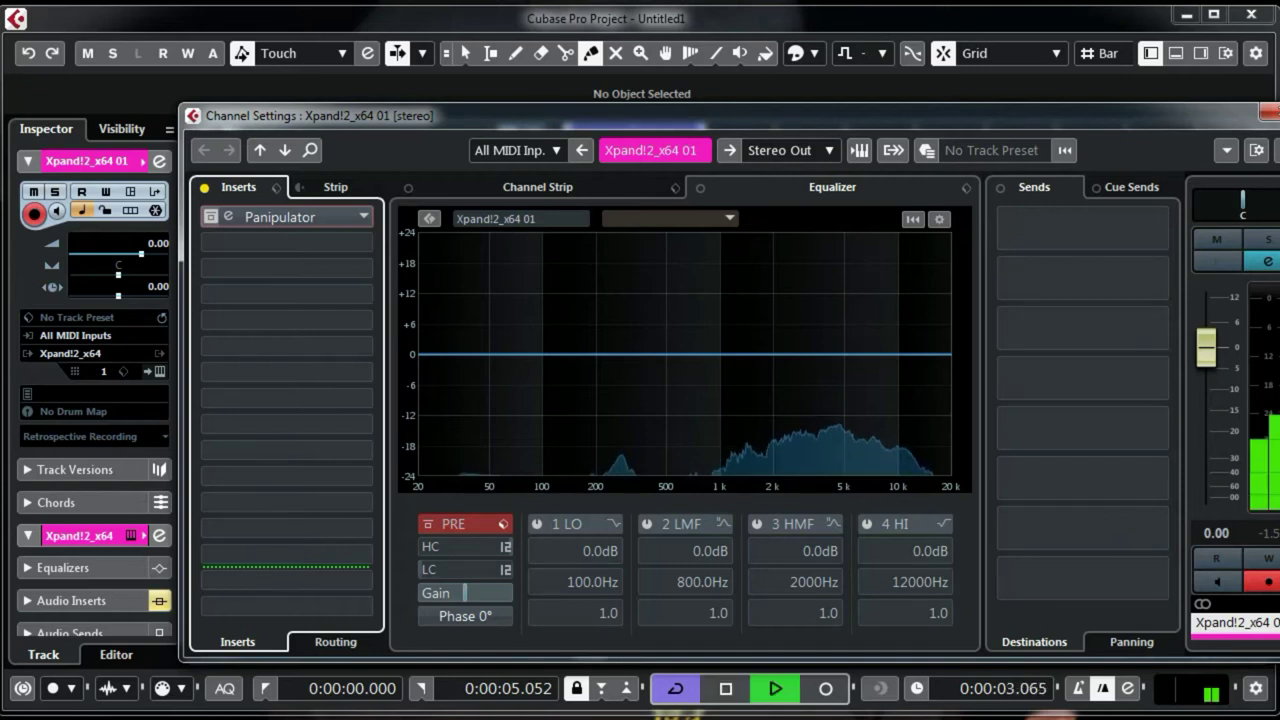
key("space")
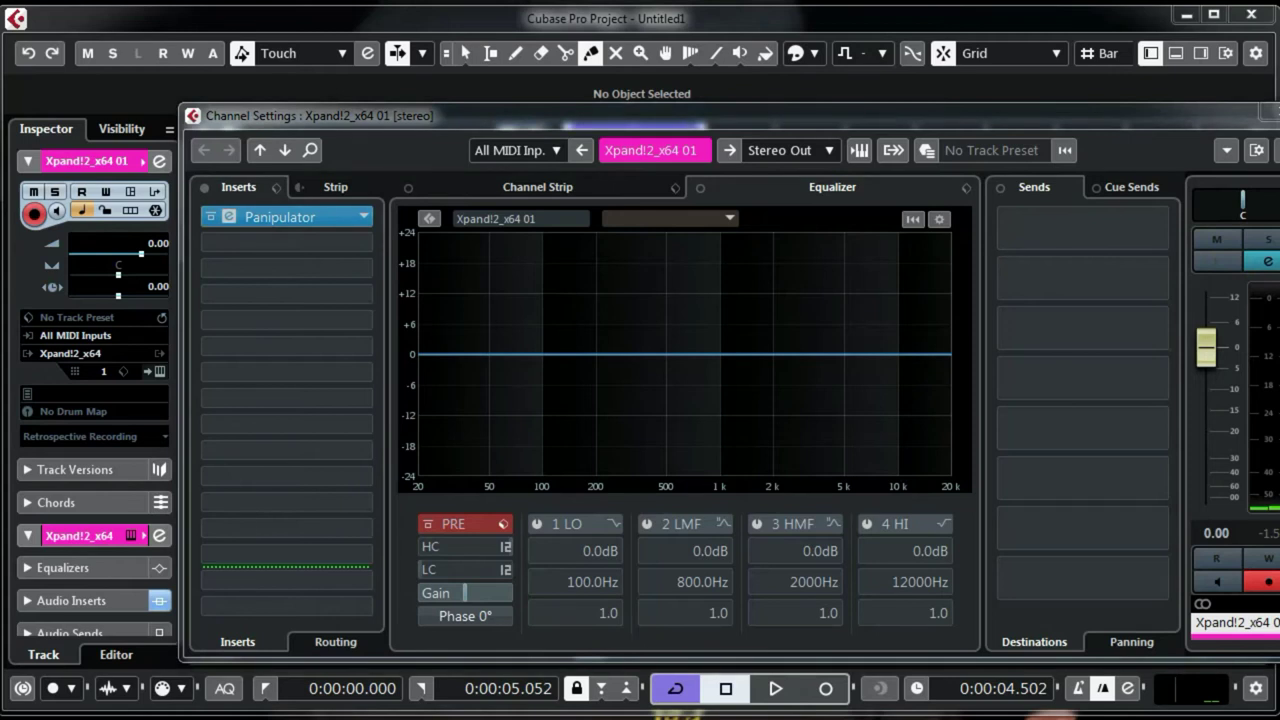
Turn on Mono in Panipulator on the Xpand!2 track, play the loop through it, and close the plug-in and channel settings.
left_click_drag(2, 340, 686, 260)
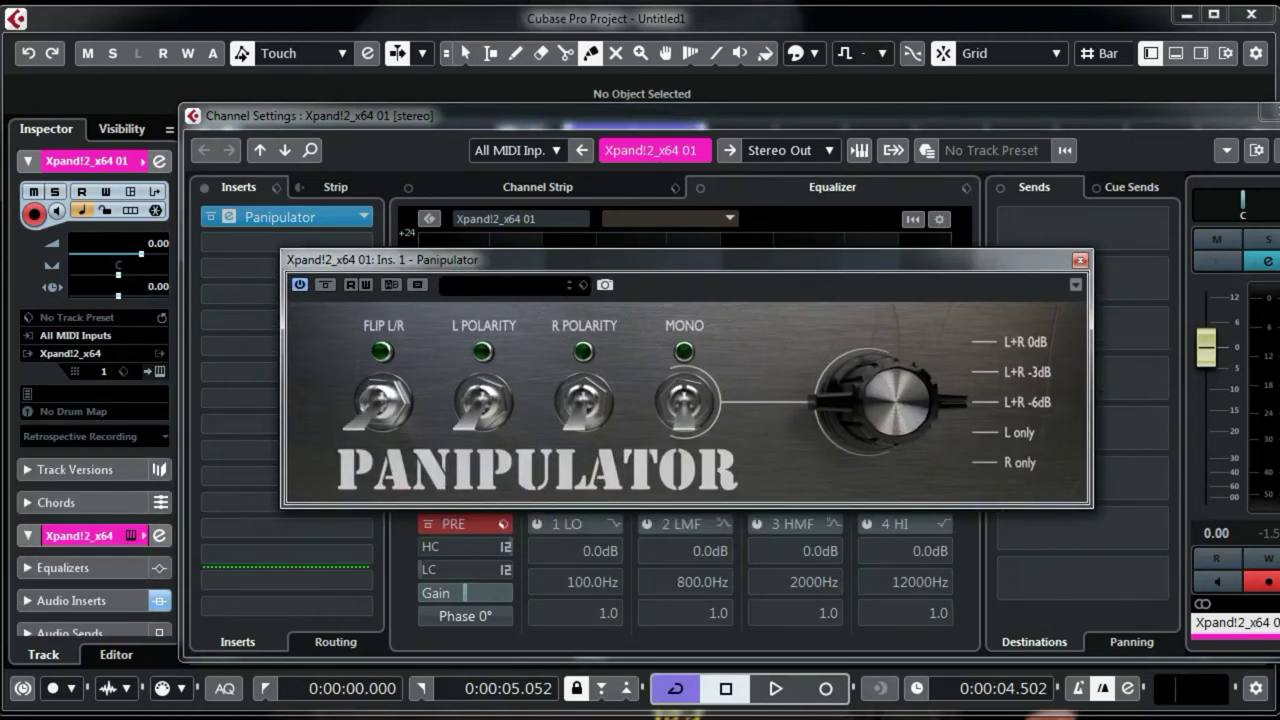
left_click(686, 400)
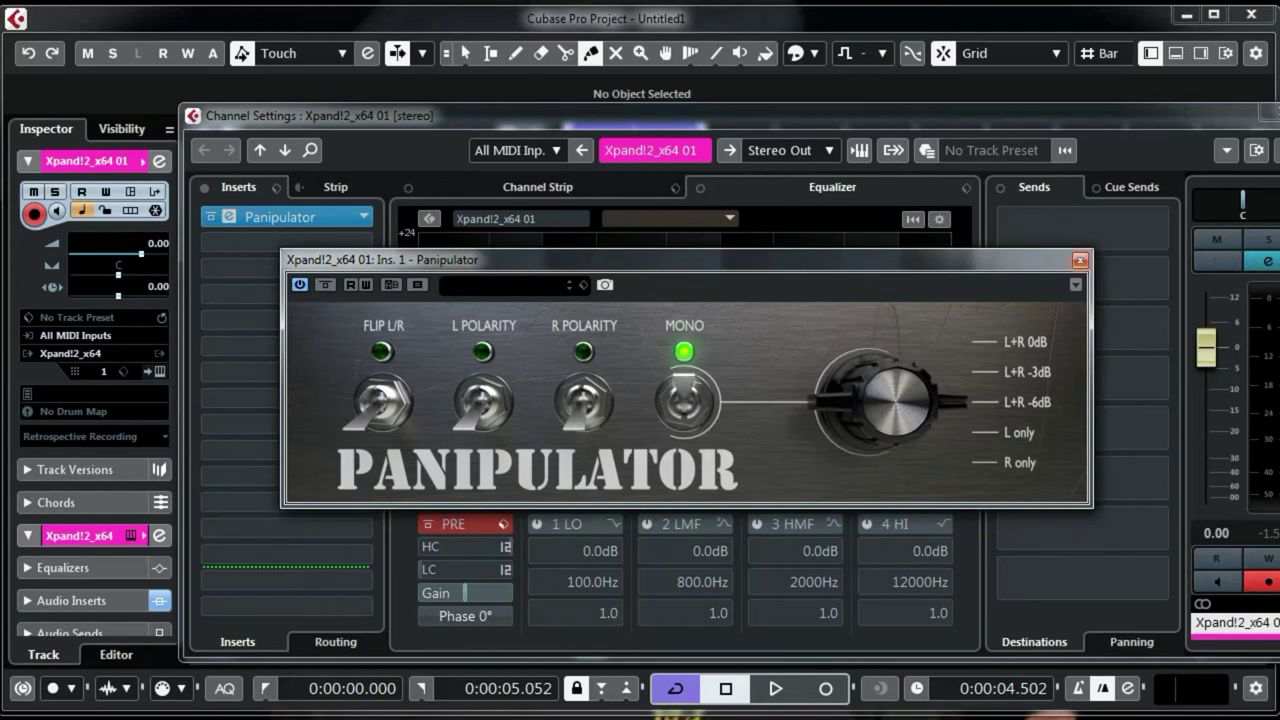
key("space")
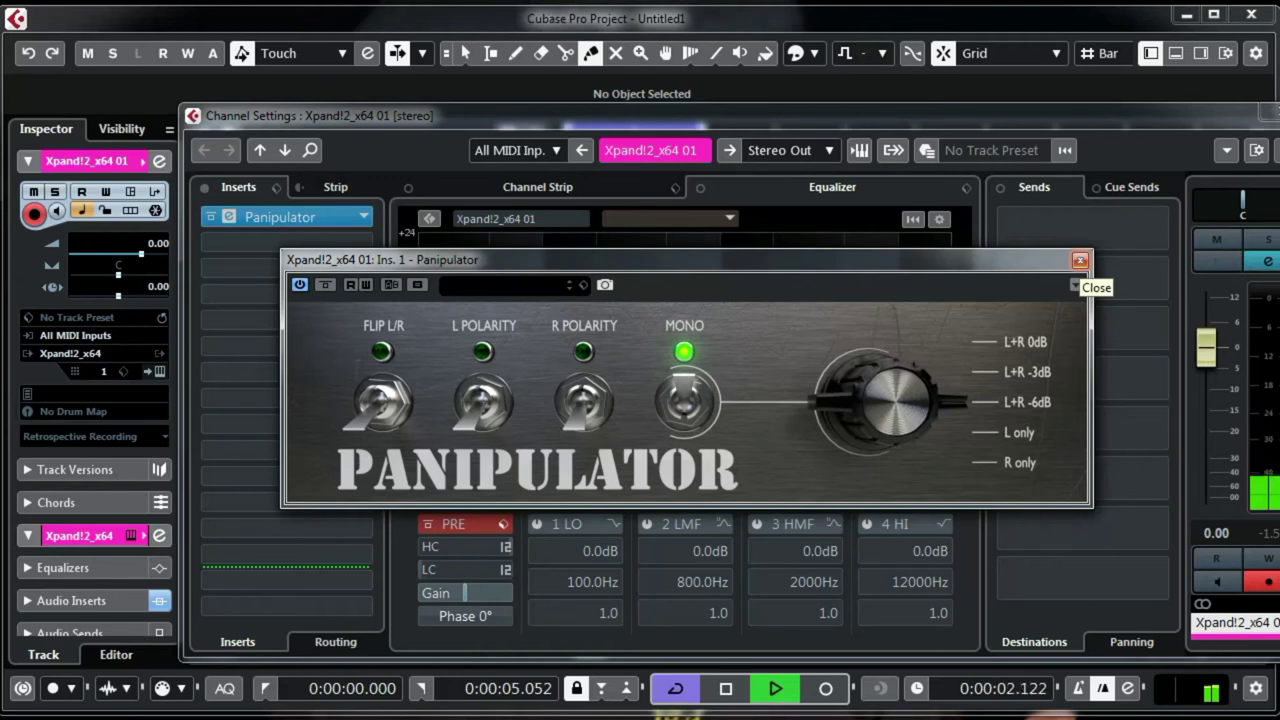
key("space")
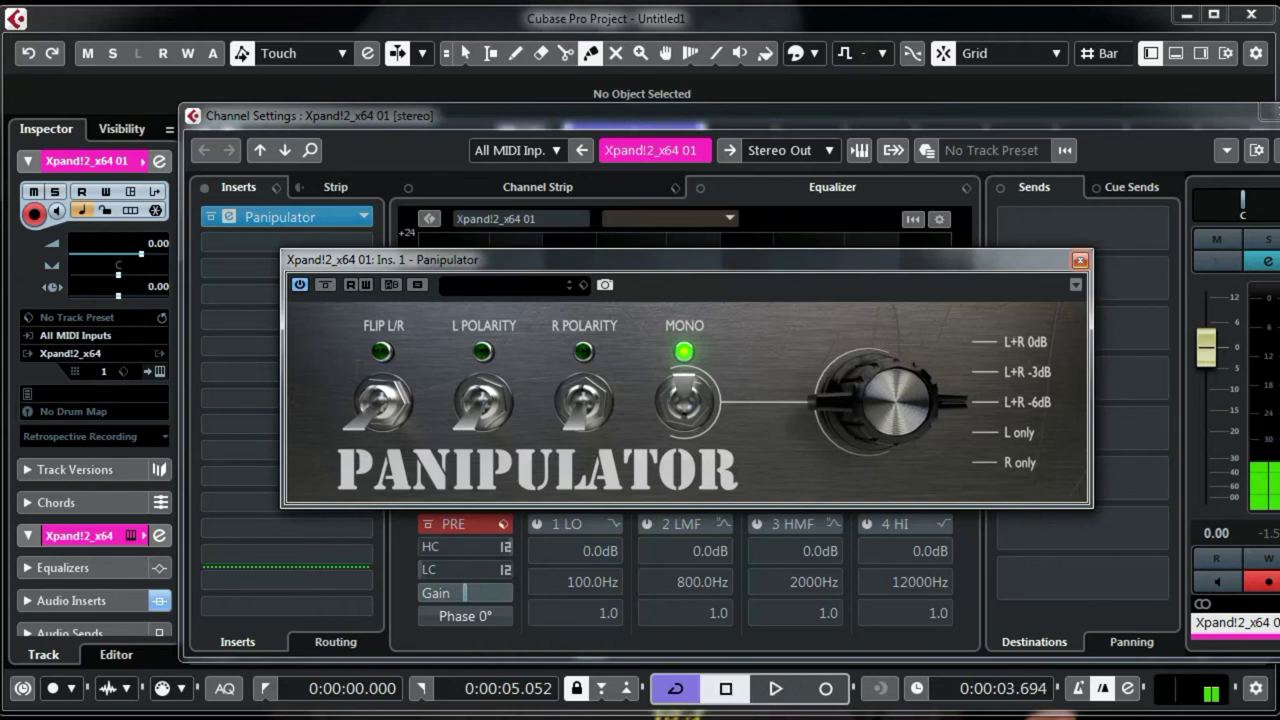
left_click(1080, 260)
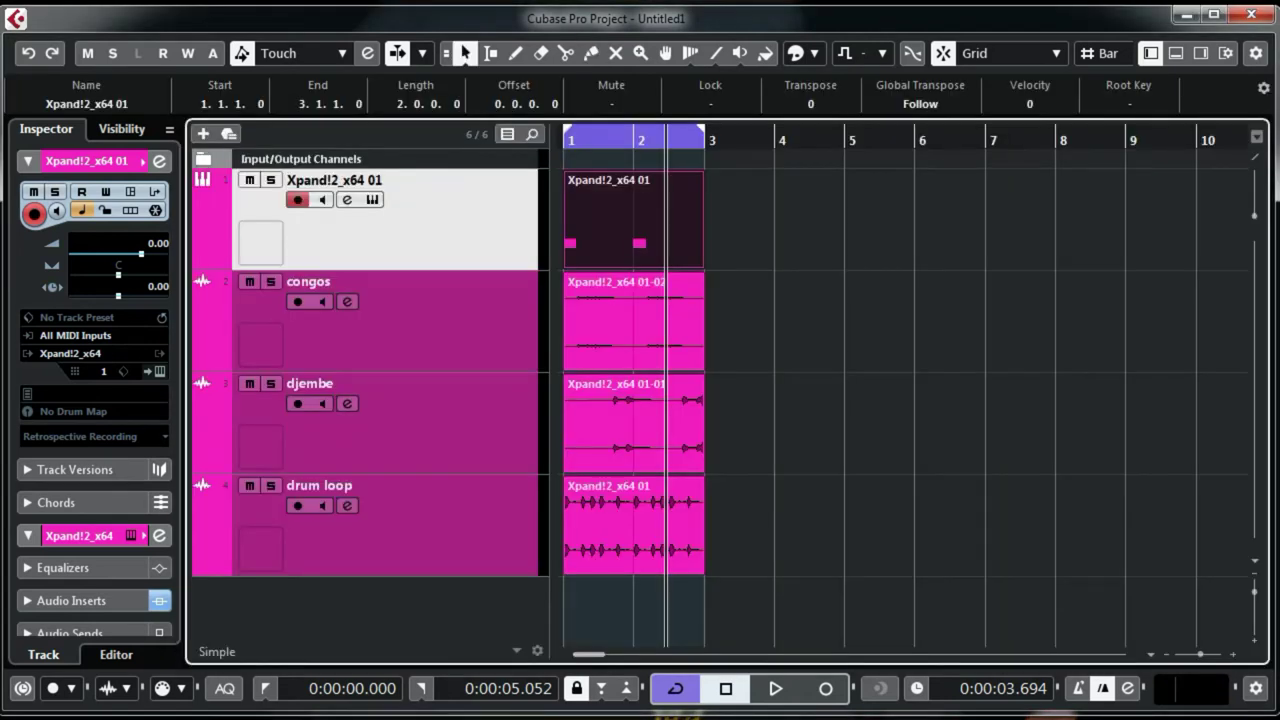
Render the Xpand!2 part to an audio track named scraper and delete the muted MIDI part.
key("alt+r")
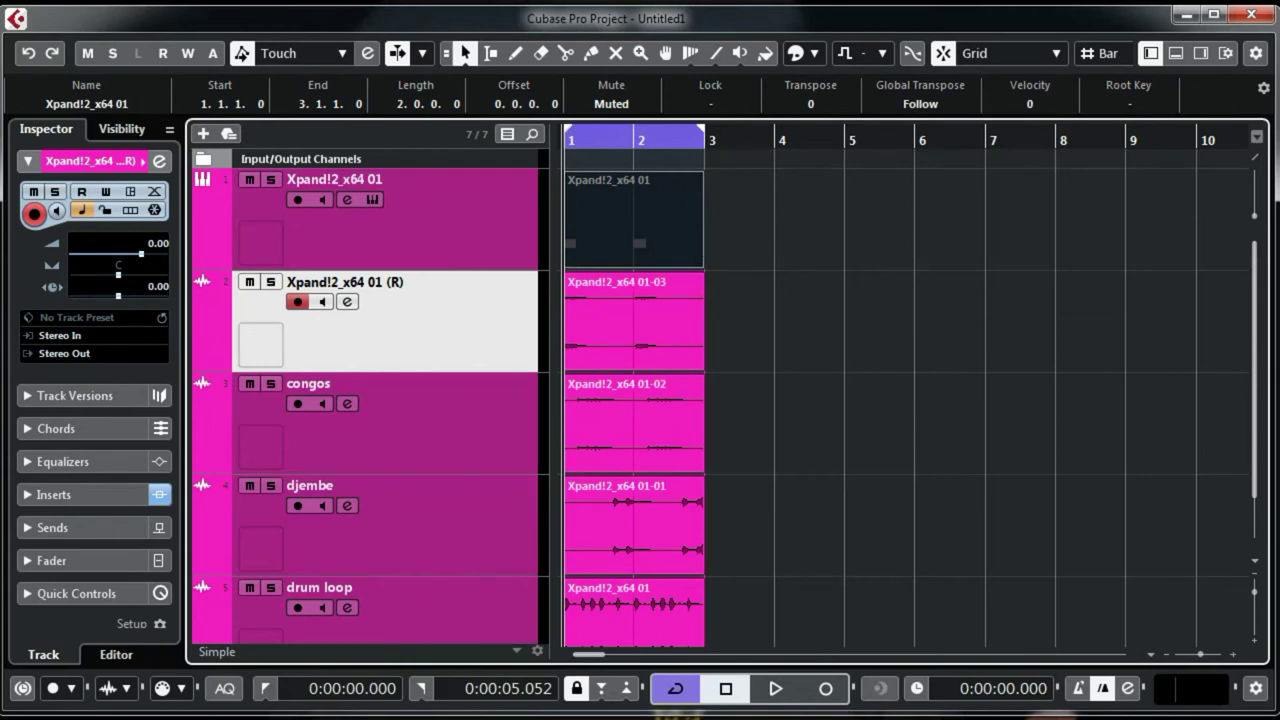
double_click(372, 282)
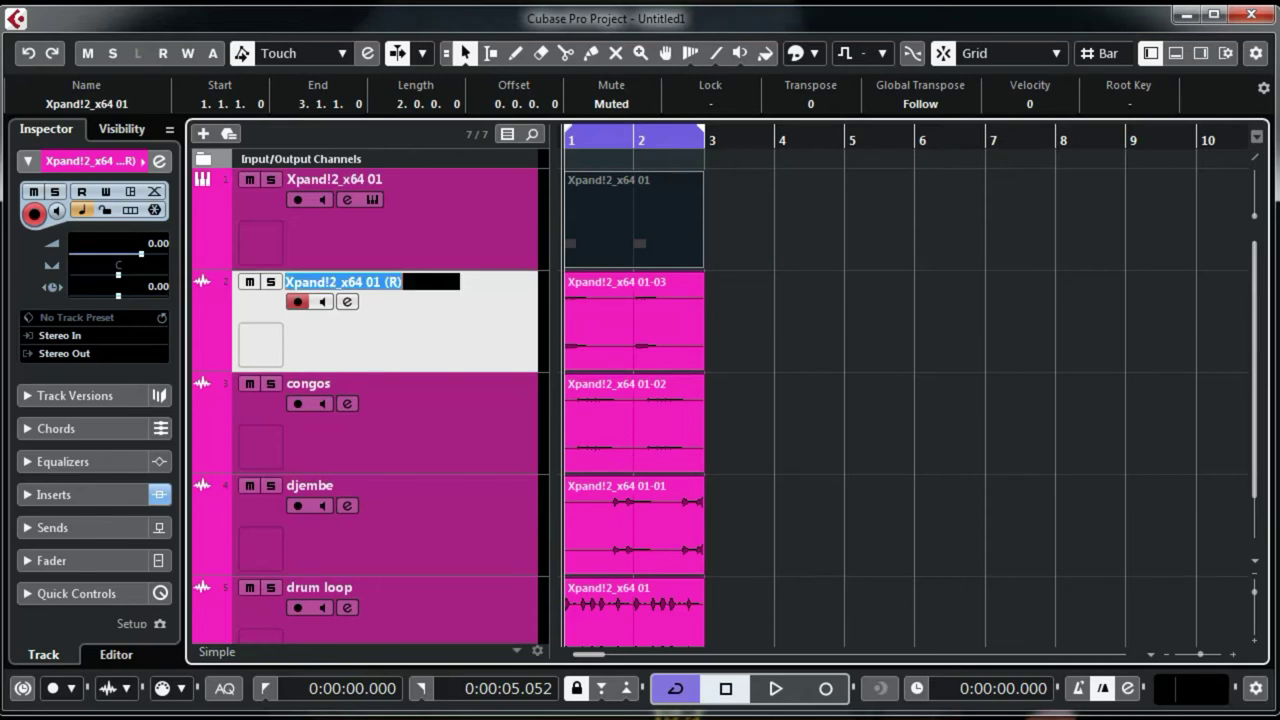
type("scraper")
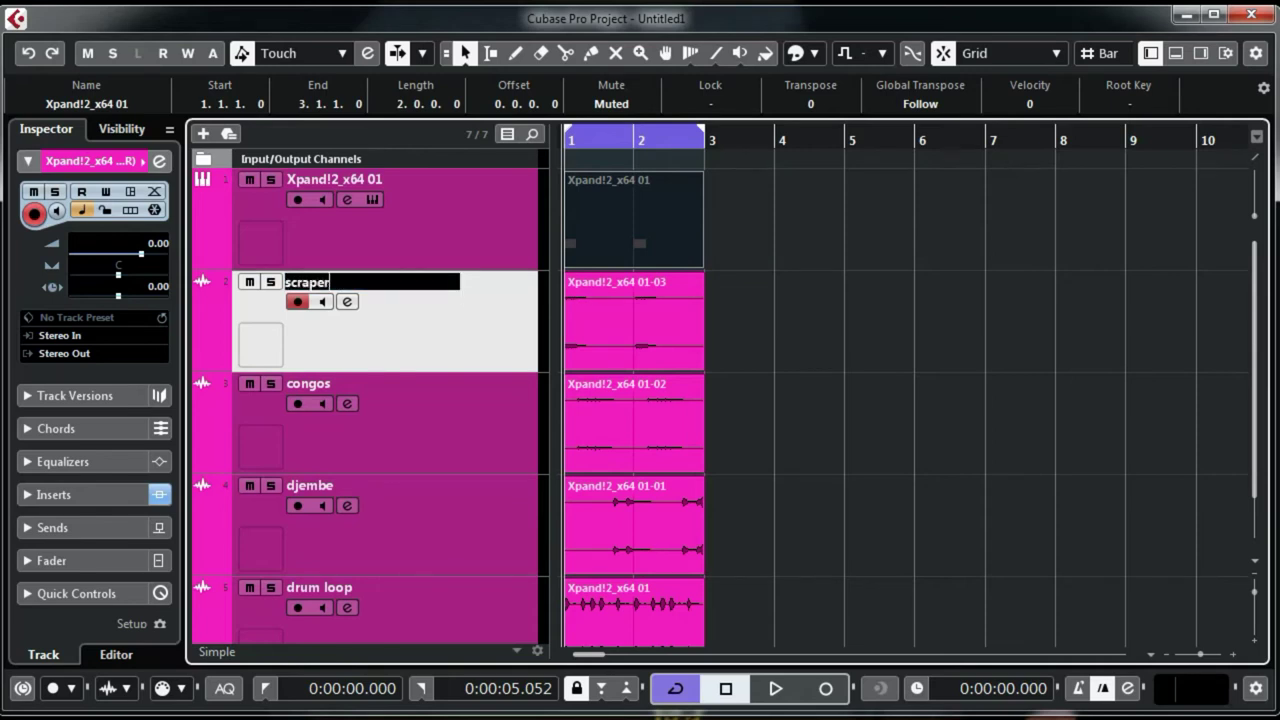
key("Return")
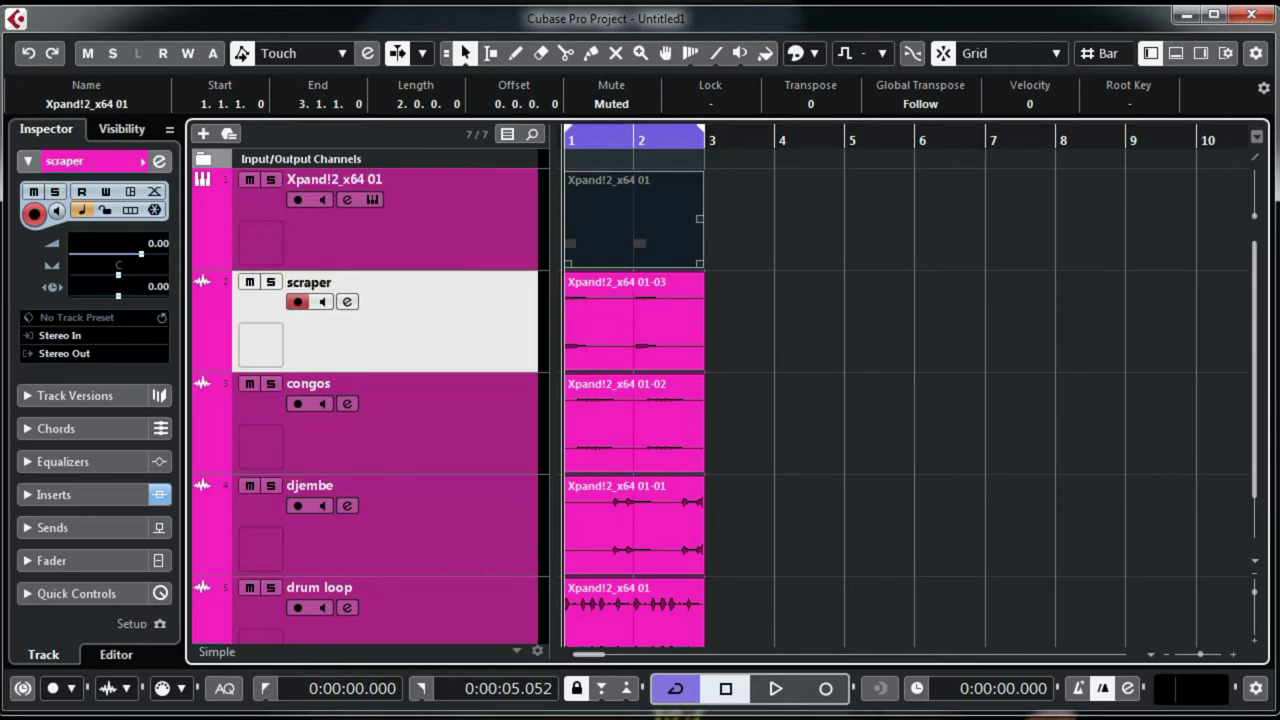
key("Delete")
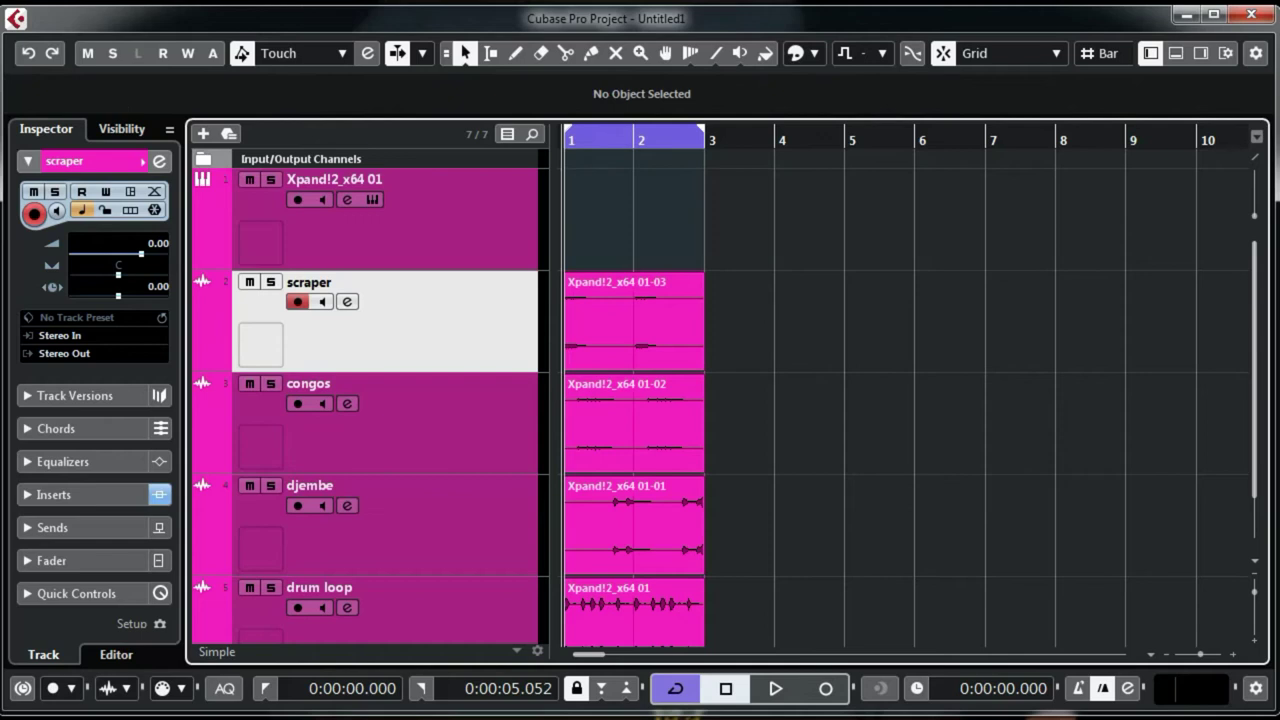
Play the scraper together with the other audio layers and reduce the track heights so all tracks fit.
key("space")
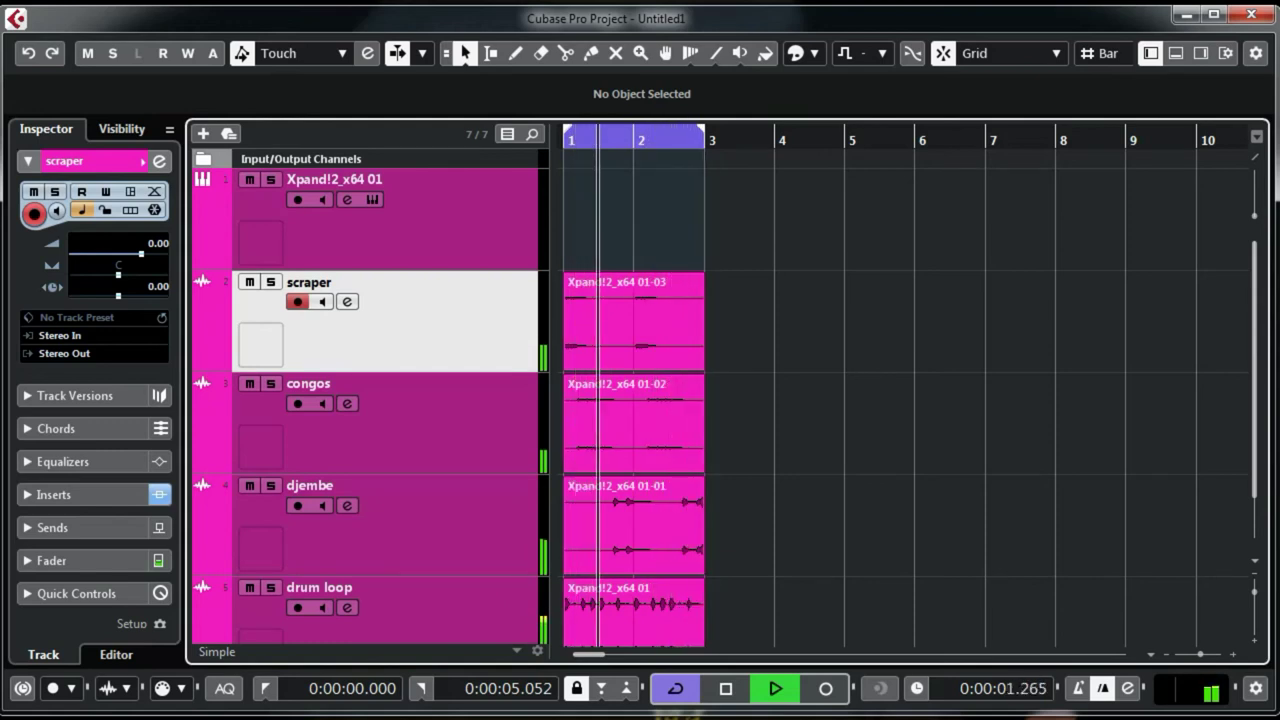
key("shift+g")
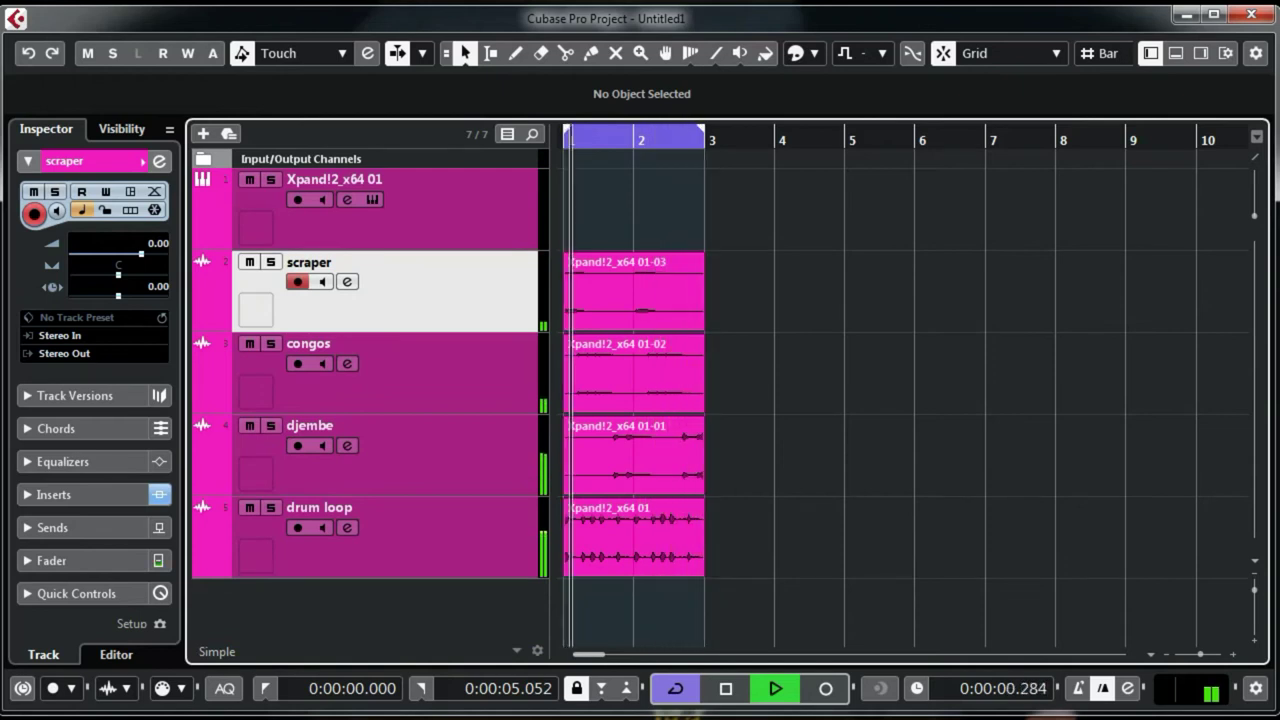
key("space")
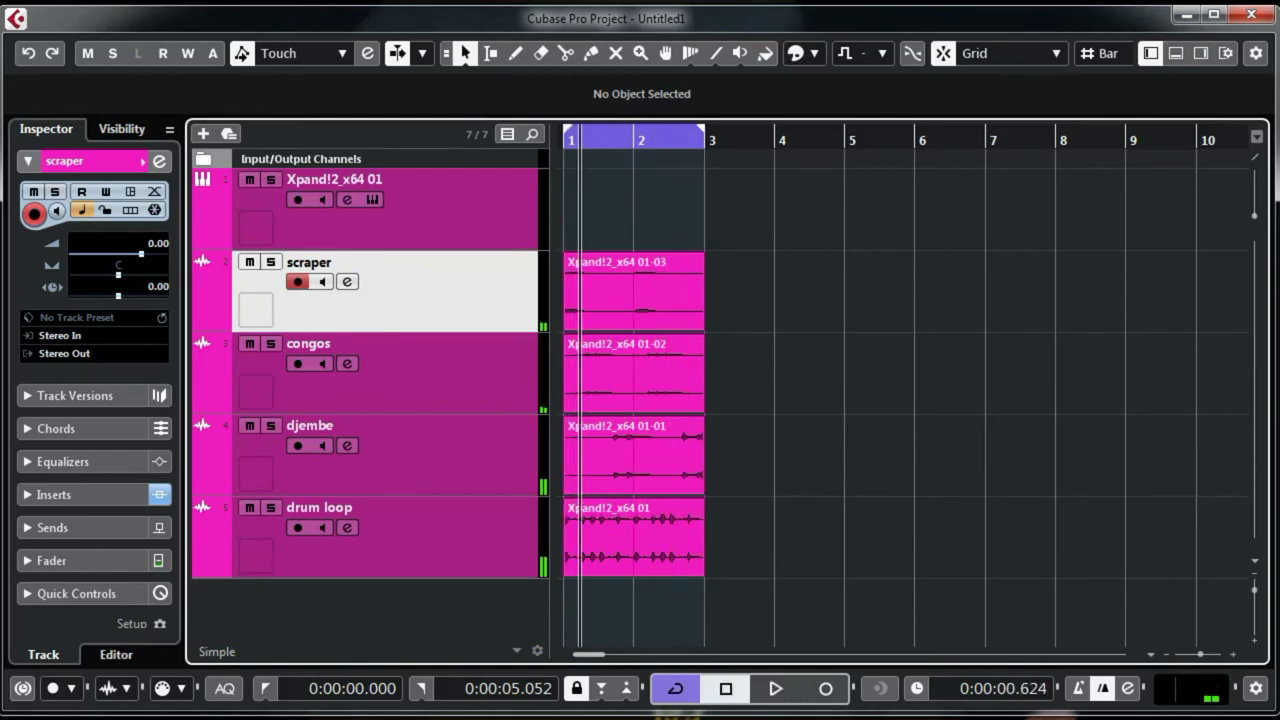
Record a two-bar part on the Xpand!2 track over the looping audio layers and check its notes in the Key Editor.
key("Up")
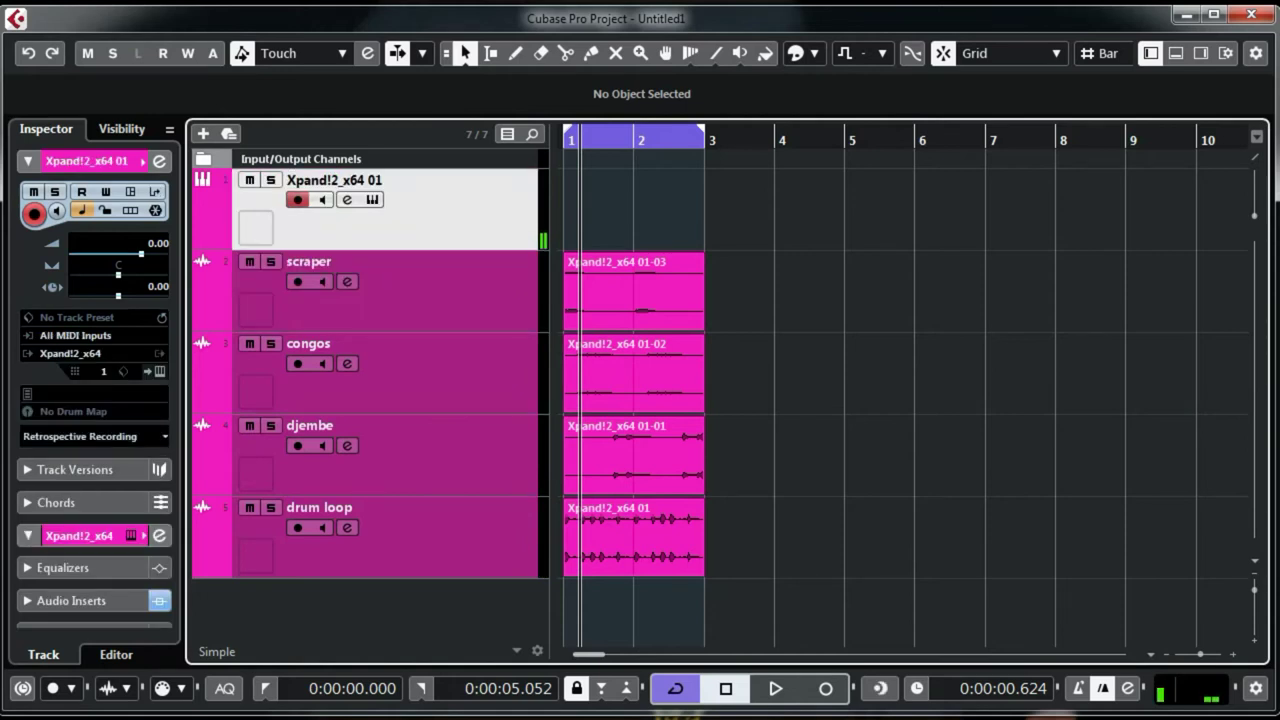
key("space")
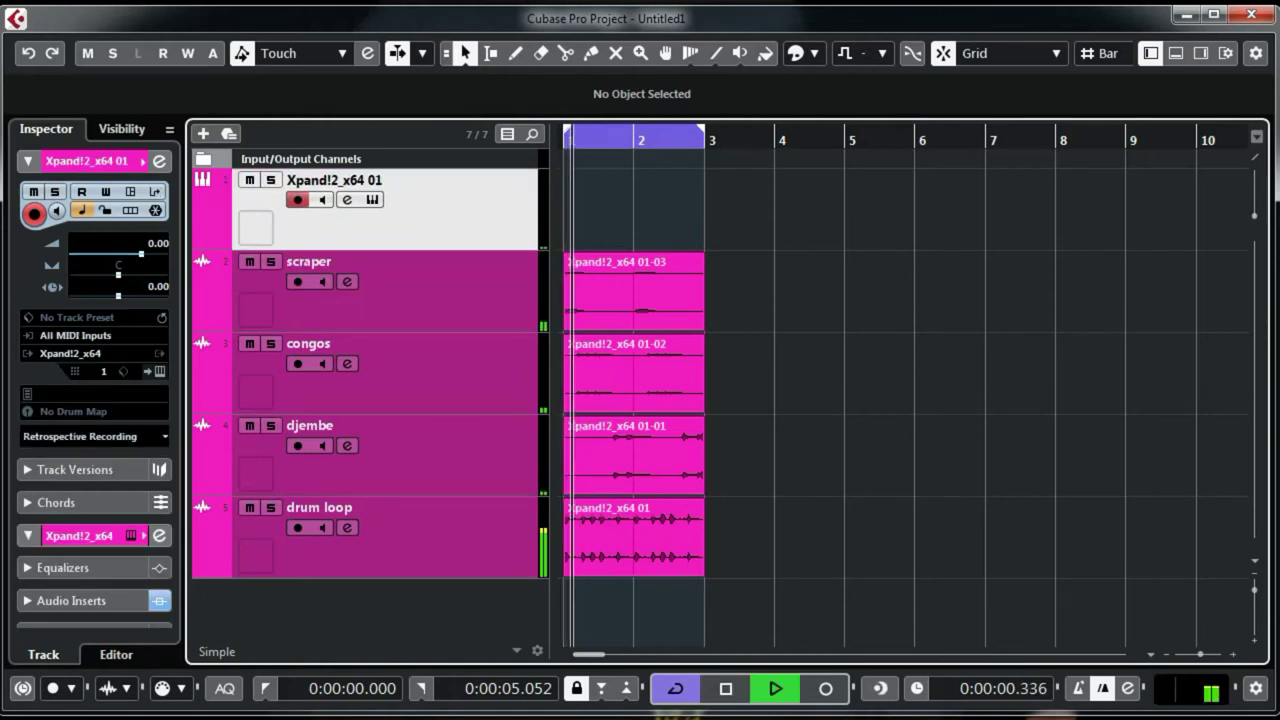
key("KP_Multiply")
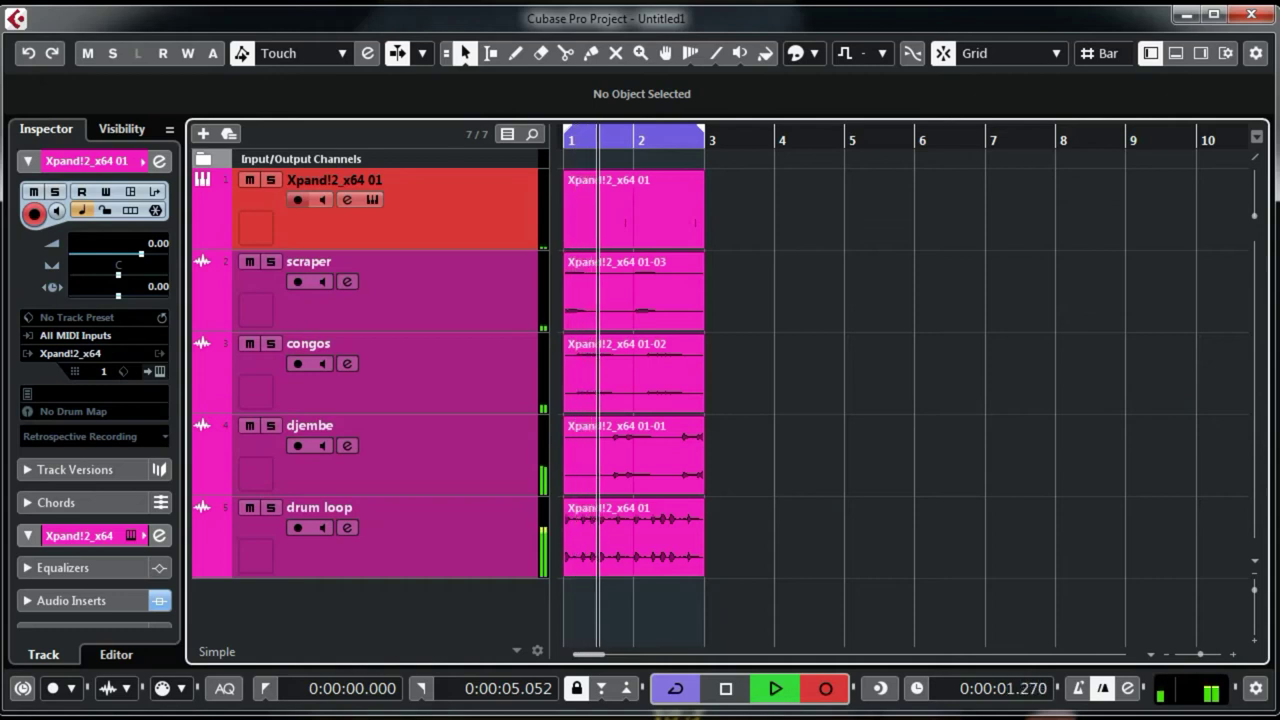
key("KP_Multiply")
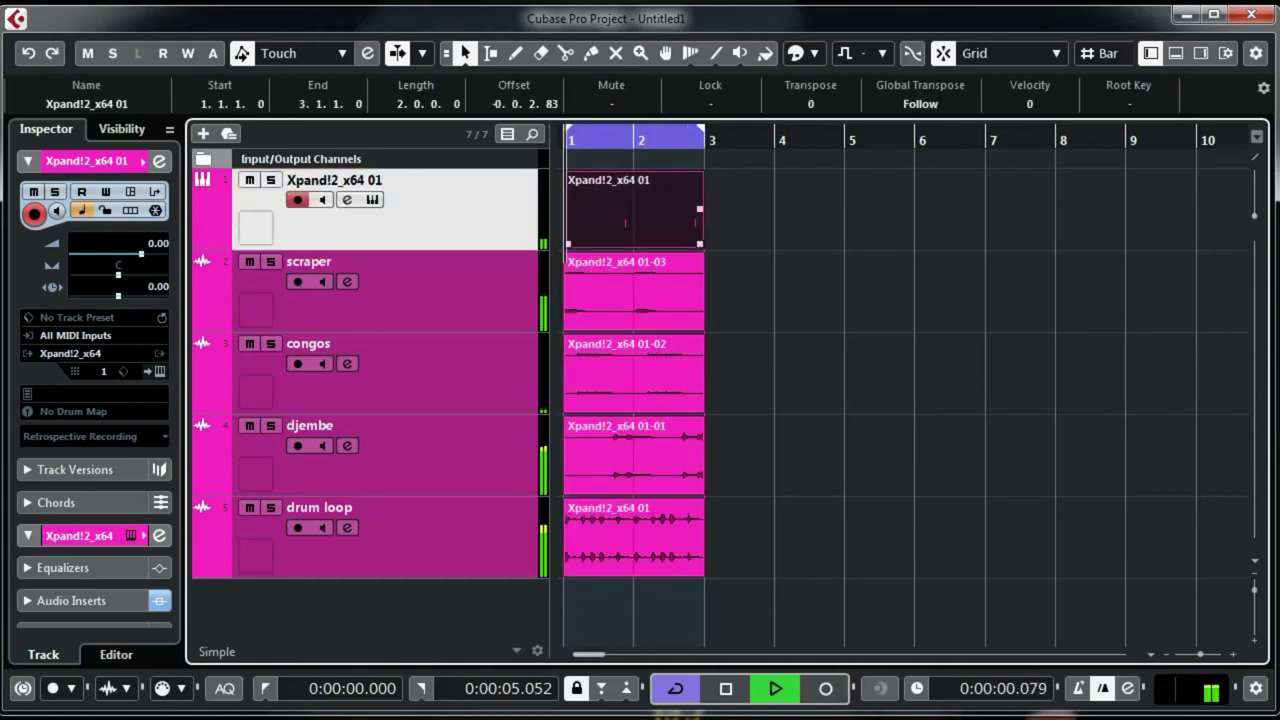
key("Return")
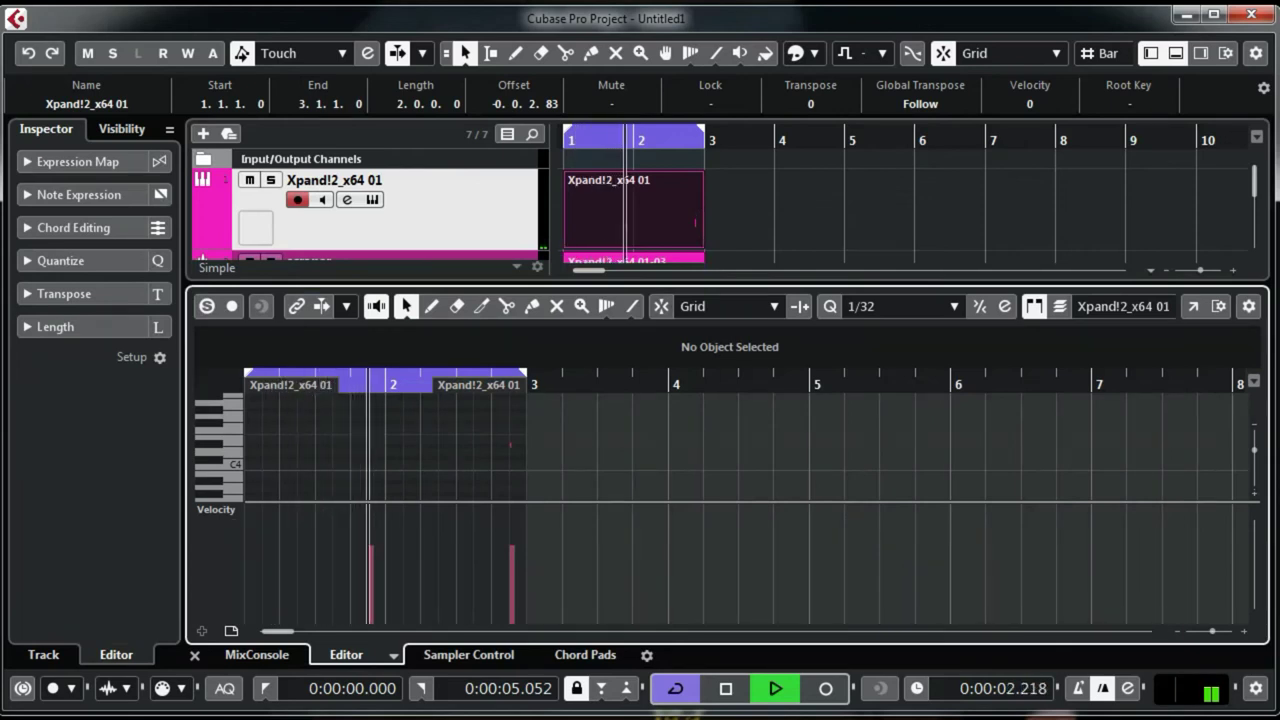
key("Return")
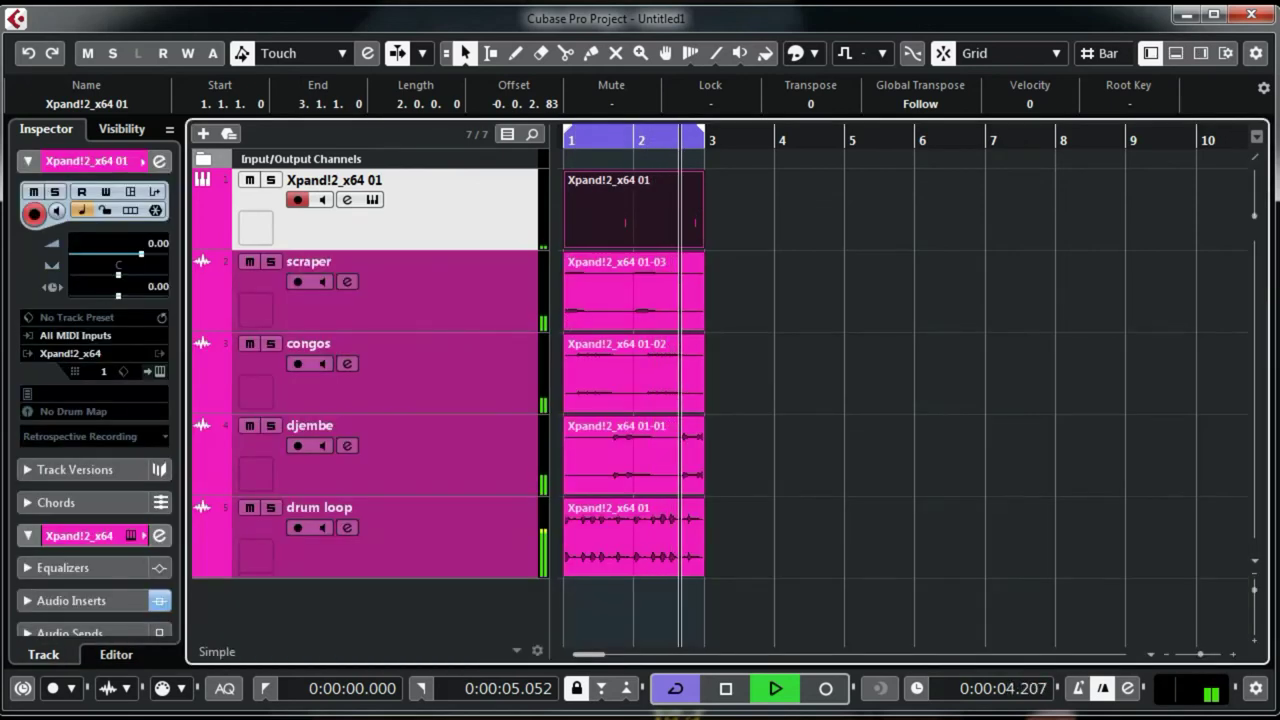
Stop playback, render the recorded Xpand!2 part to an audio track named clave, and delete the muted MIDI part.
key("space")
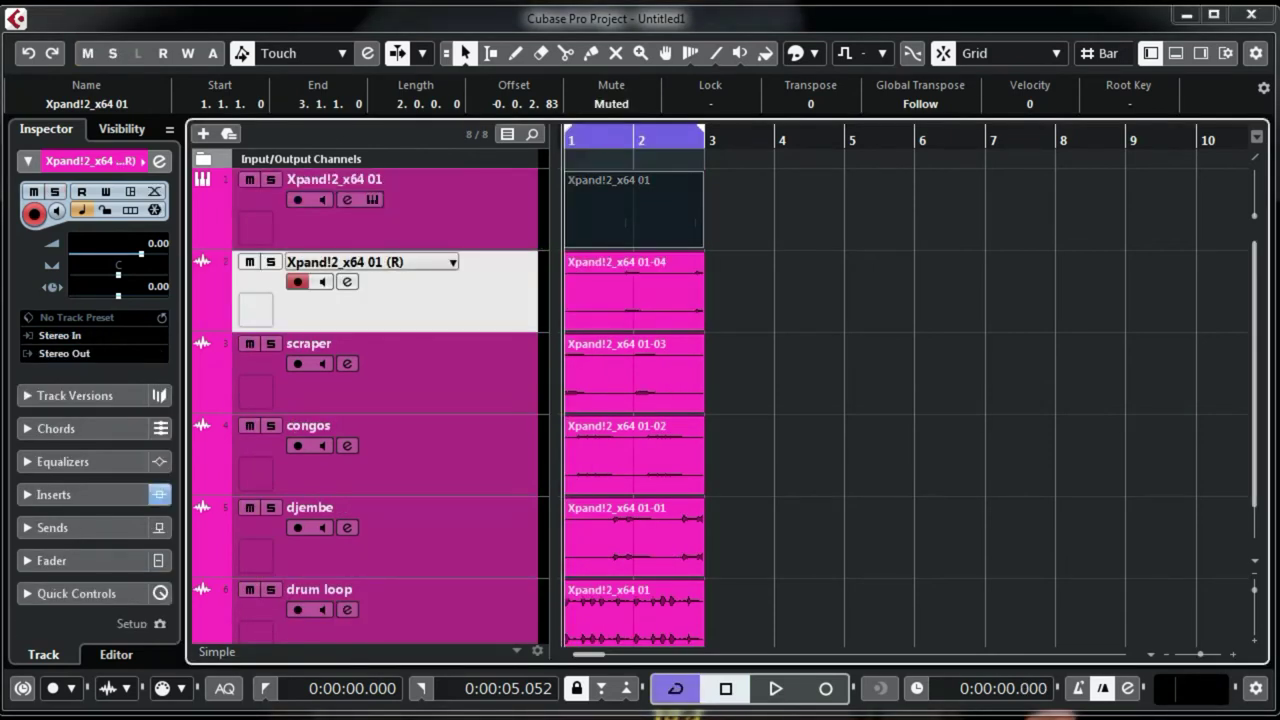
double_click(343, 262)
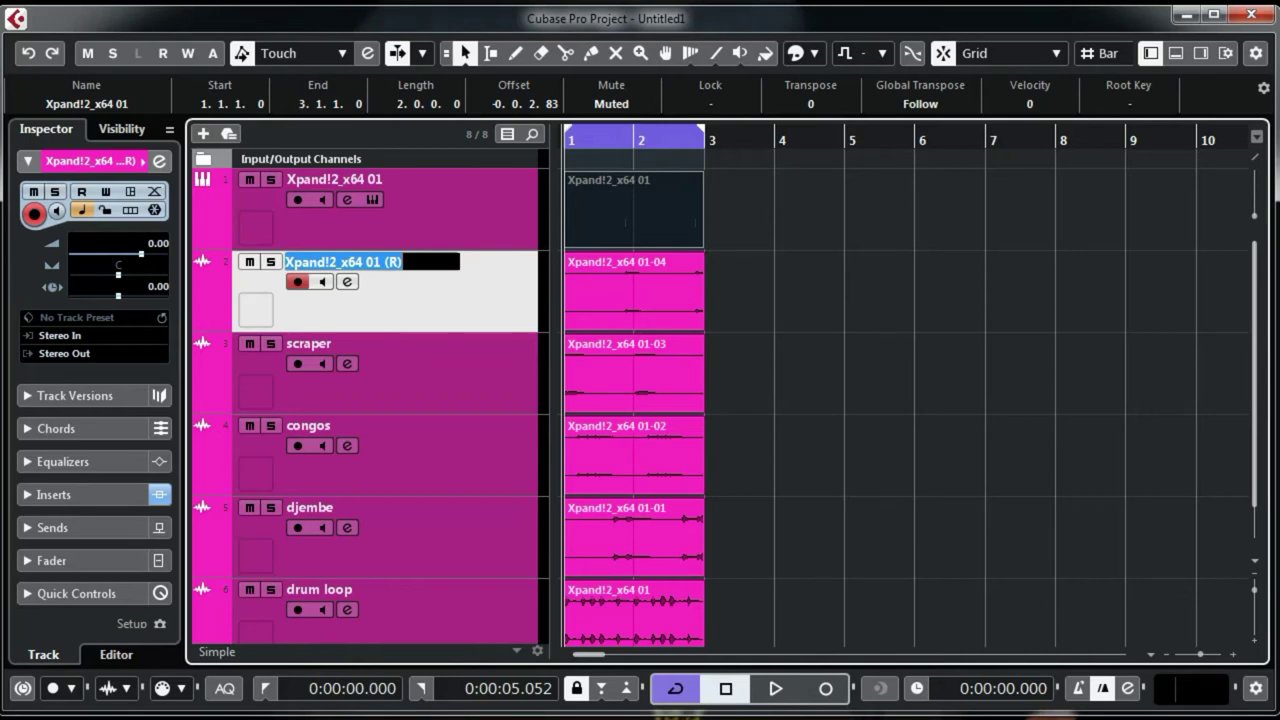
type("clave")
key("Return")
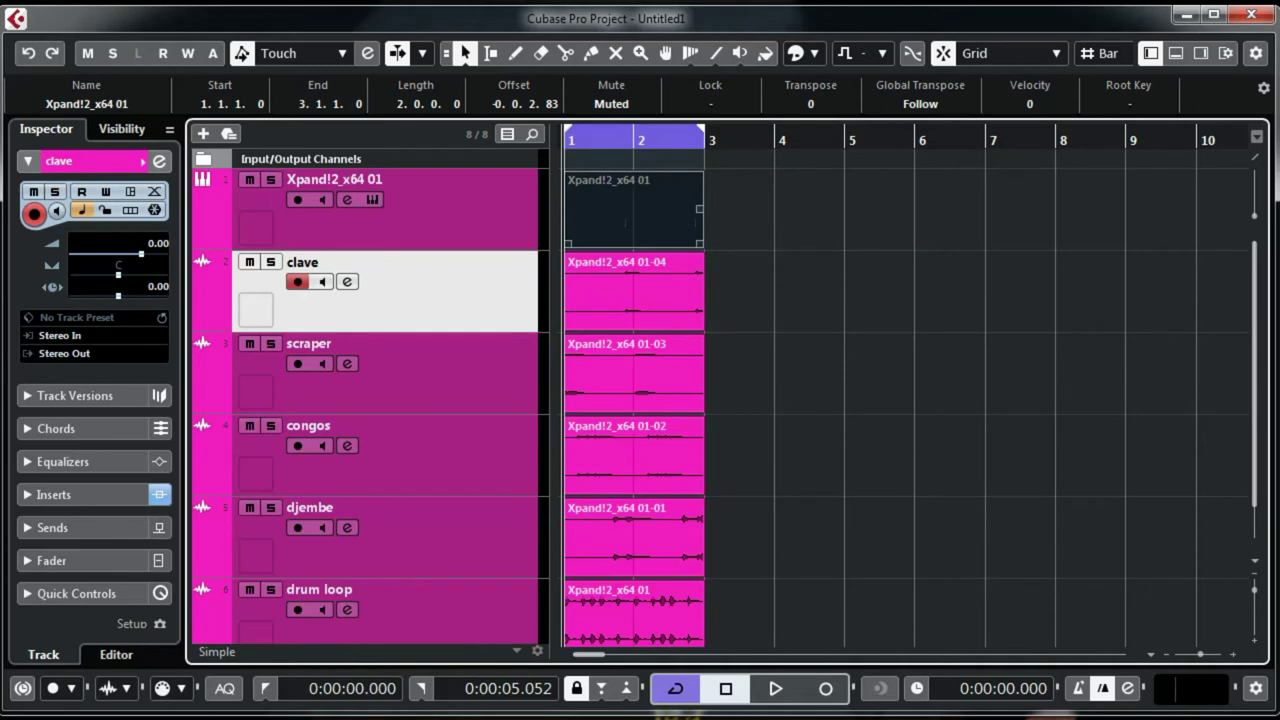
key("Delete")
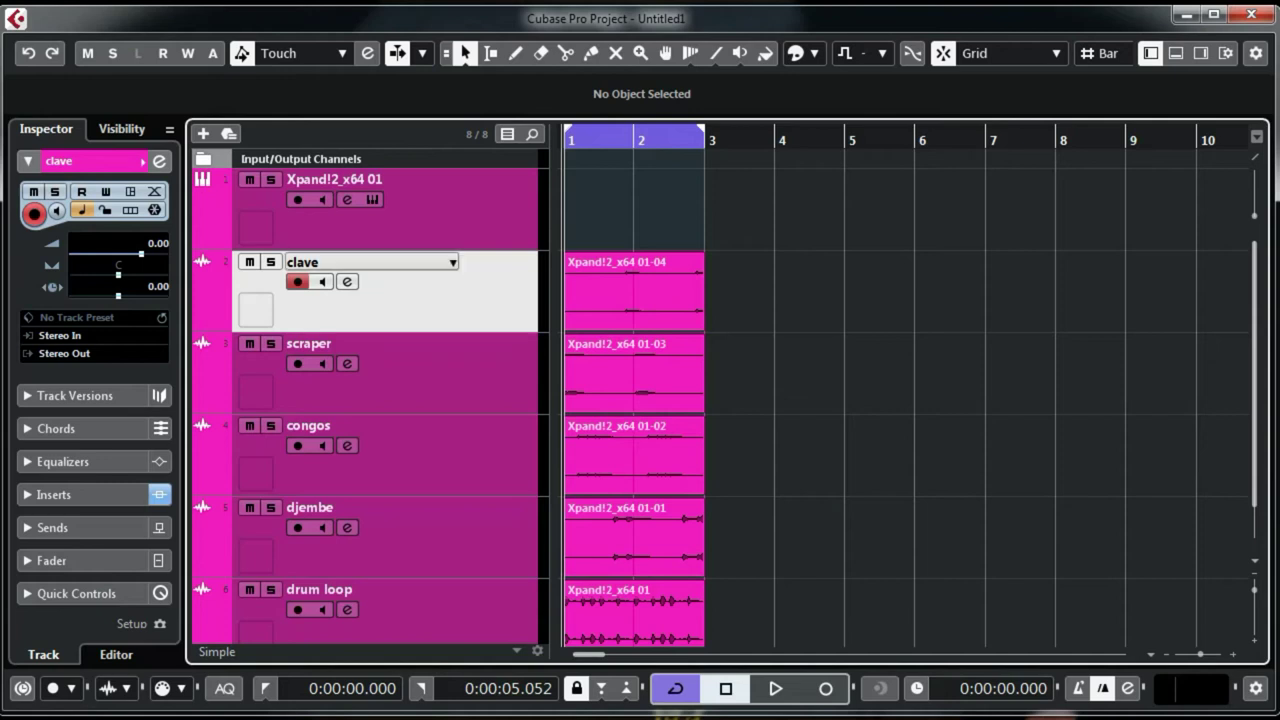
Fit all tracks in view, play the five audio layers from the project start twice, and return to the start.
key("shift+g")
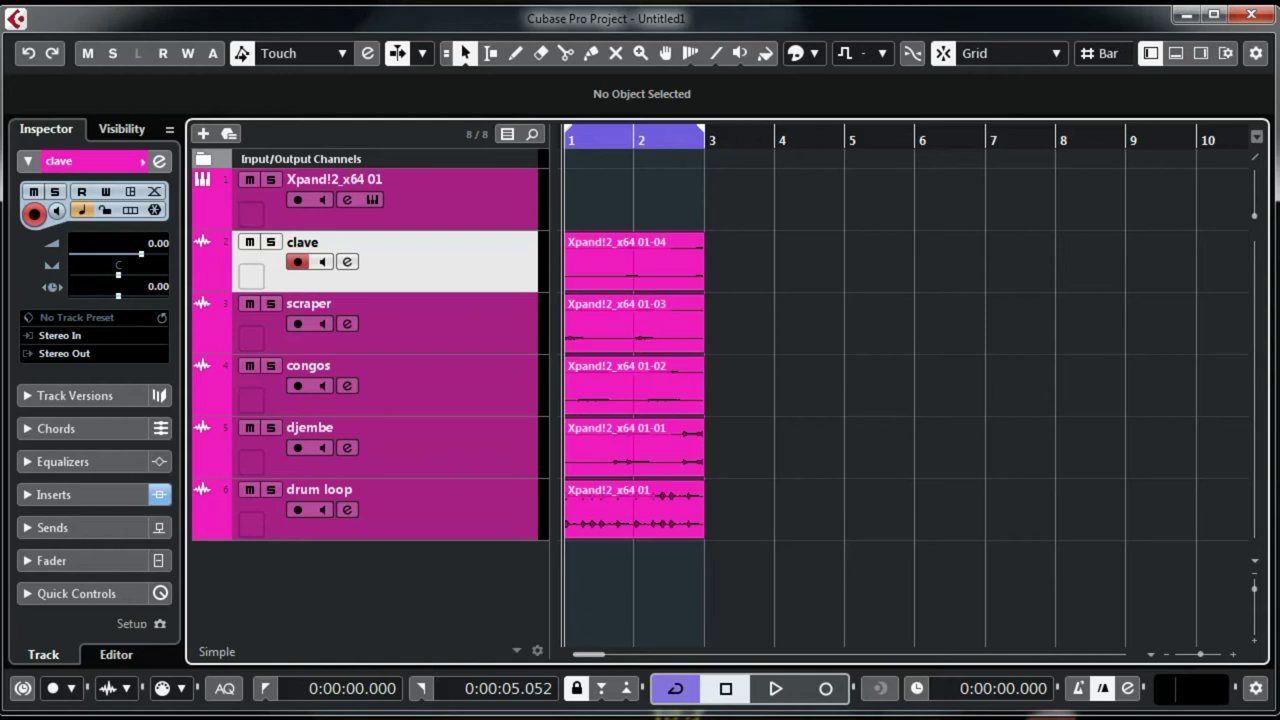
key("space")
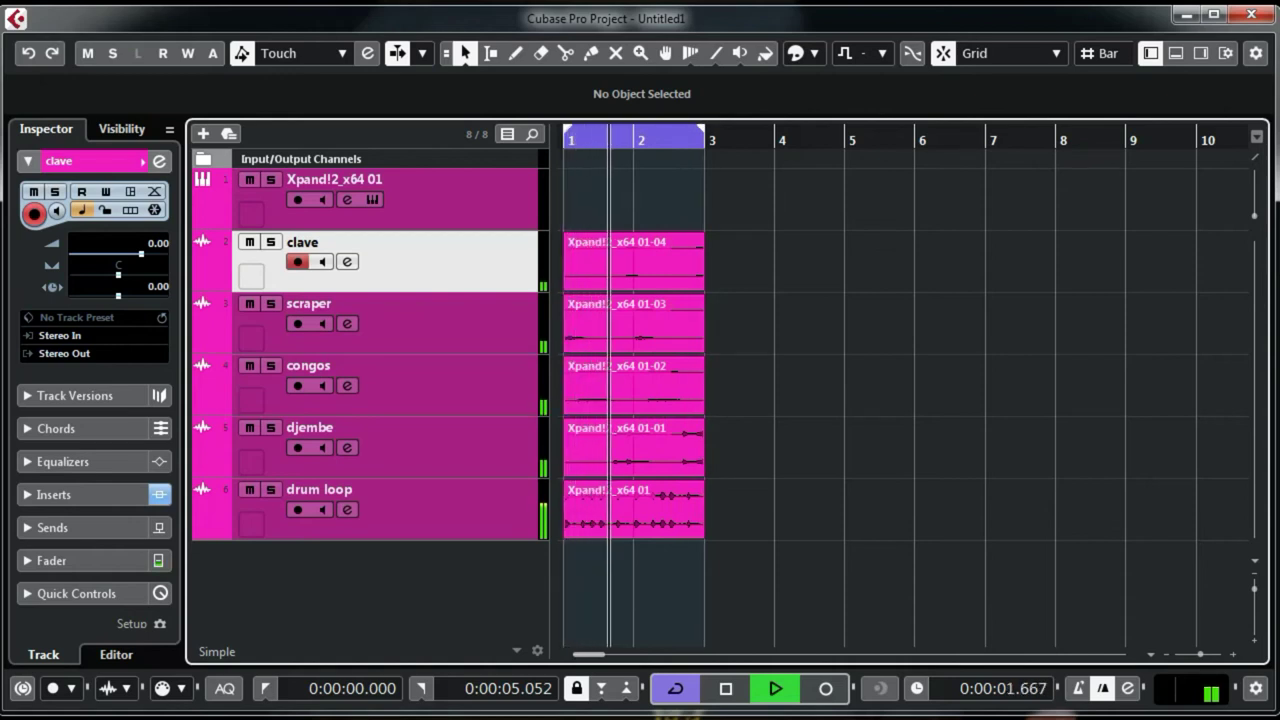
key("space")
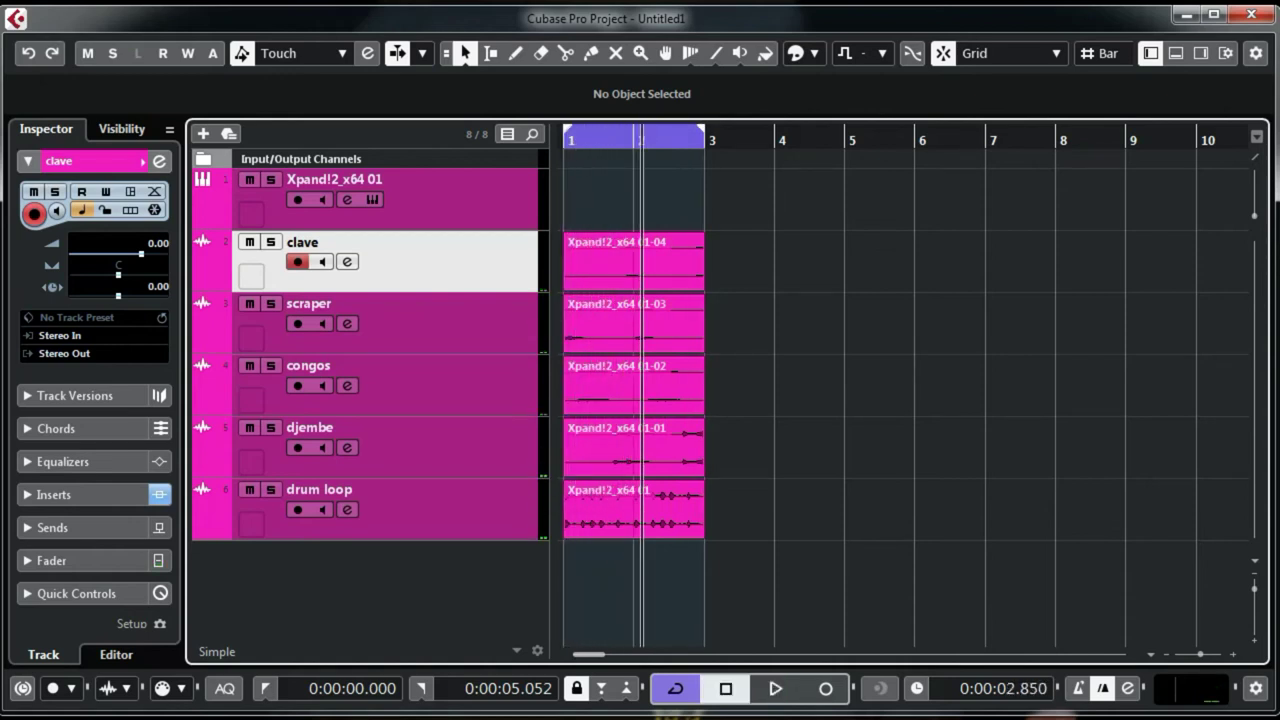
key("Home")
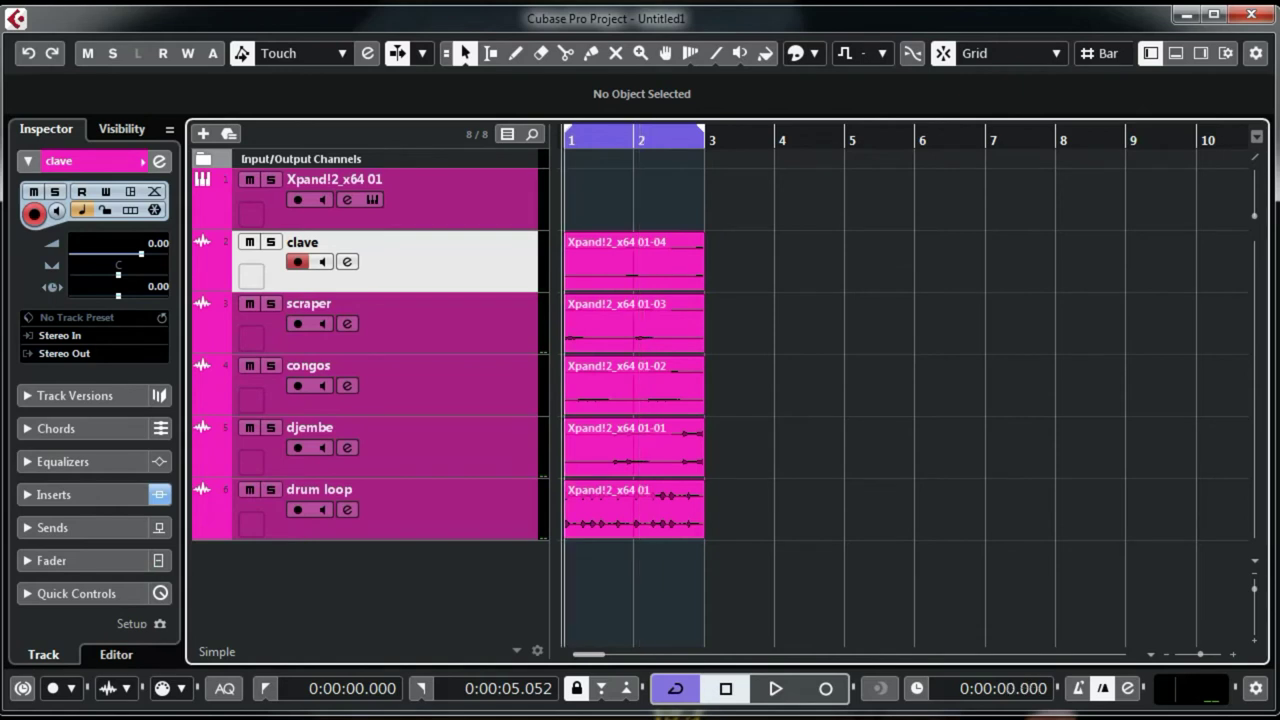
key("space")
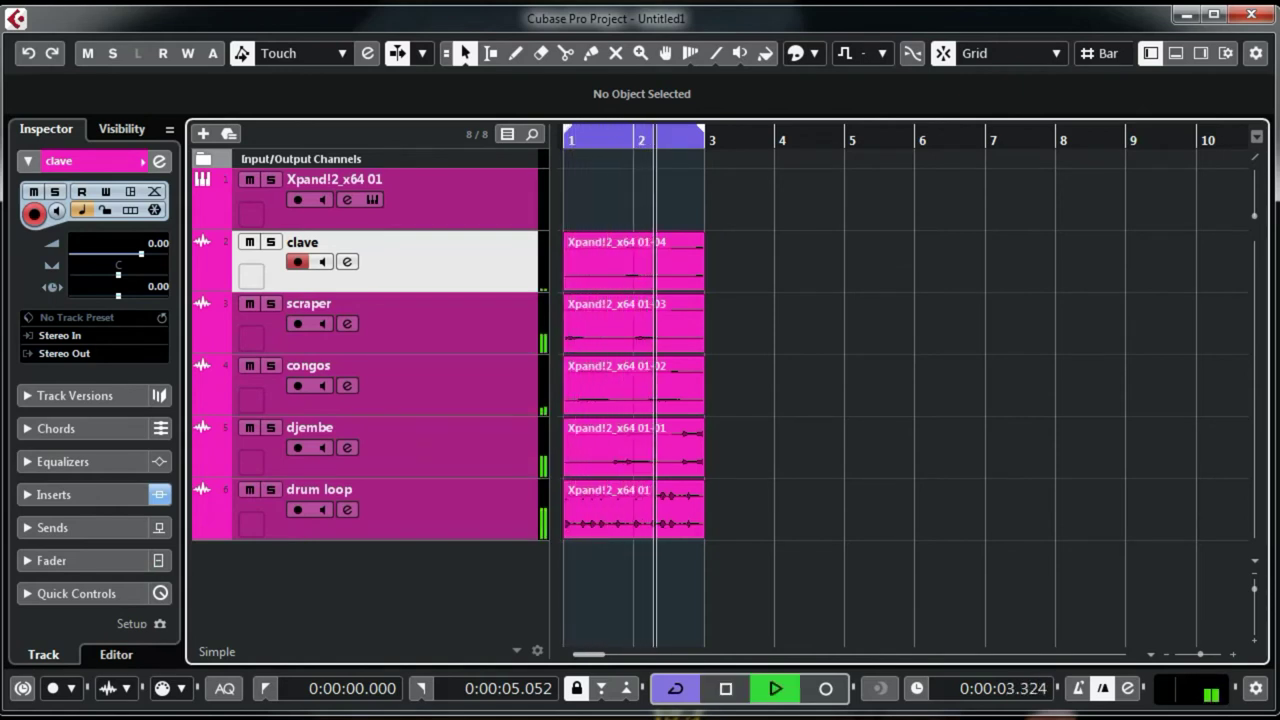
key("space")
key("Home")
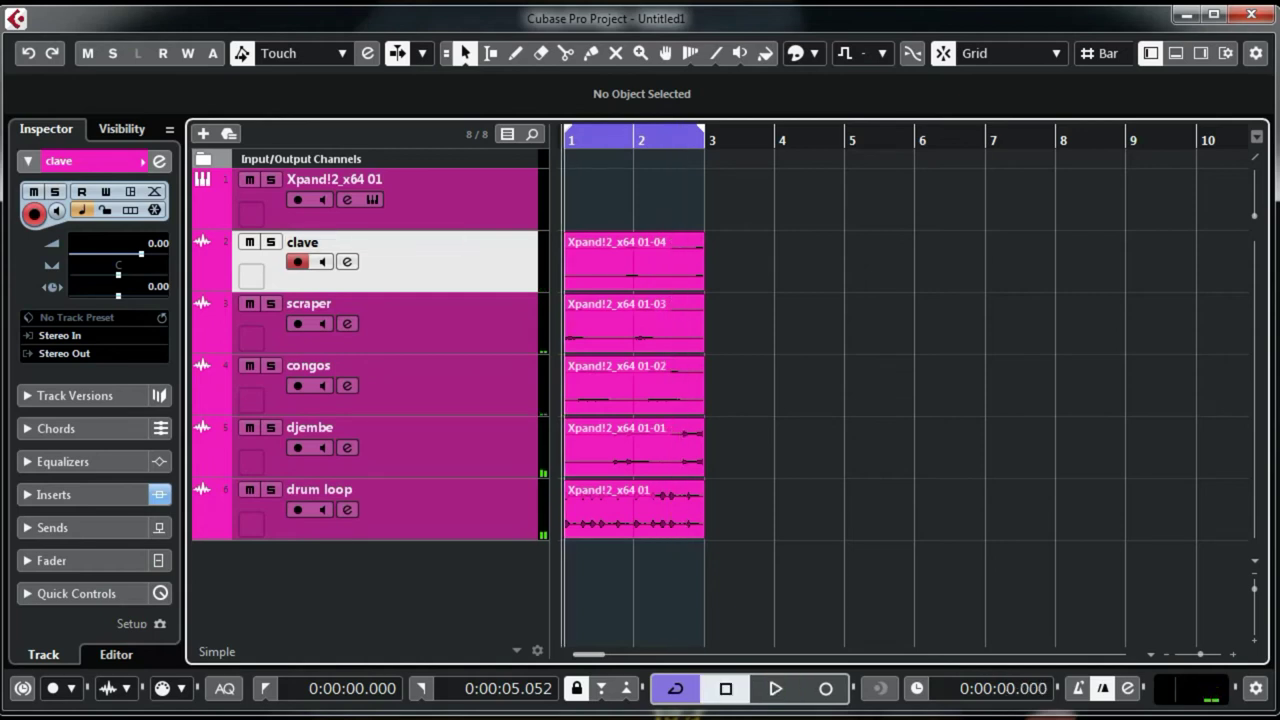
Open the Xpand!2 instrument window from its track.
left_click(371, 199)
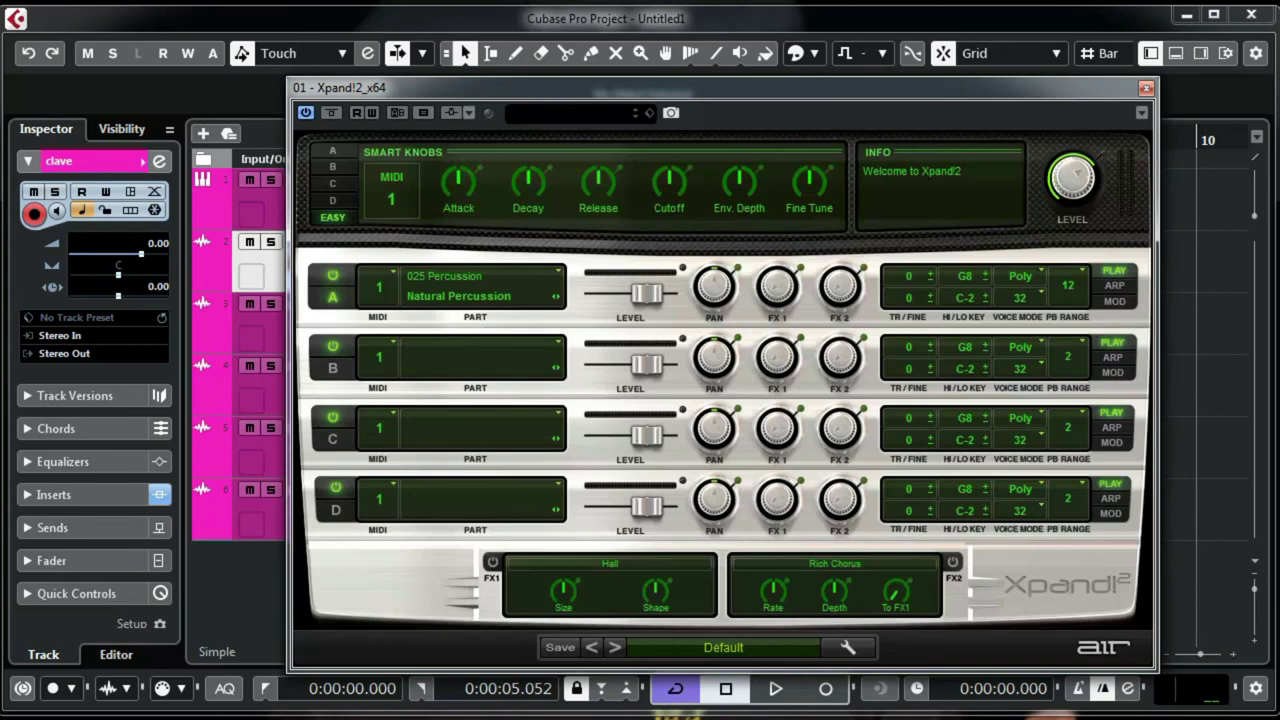
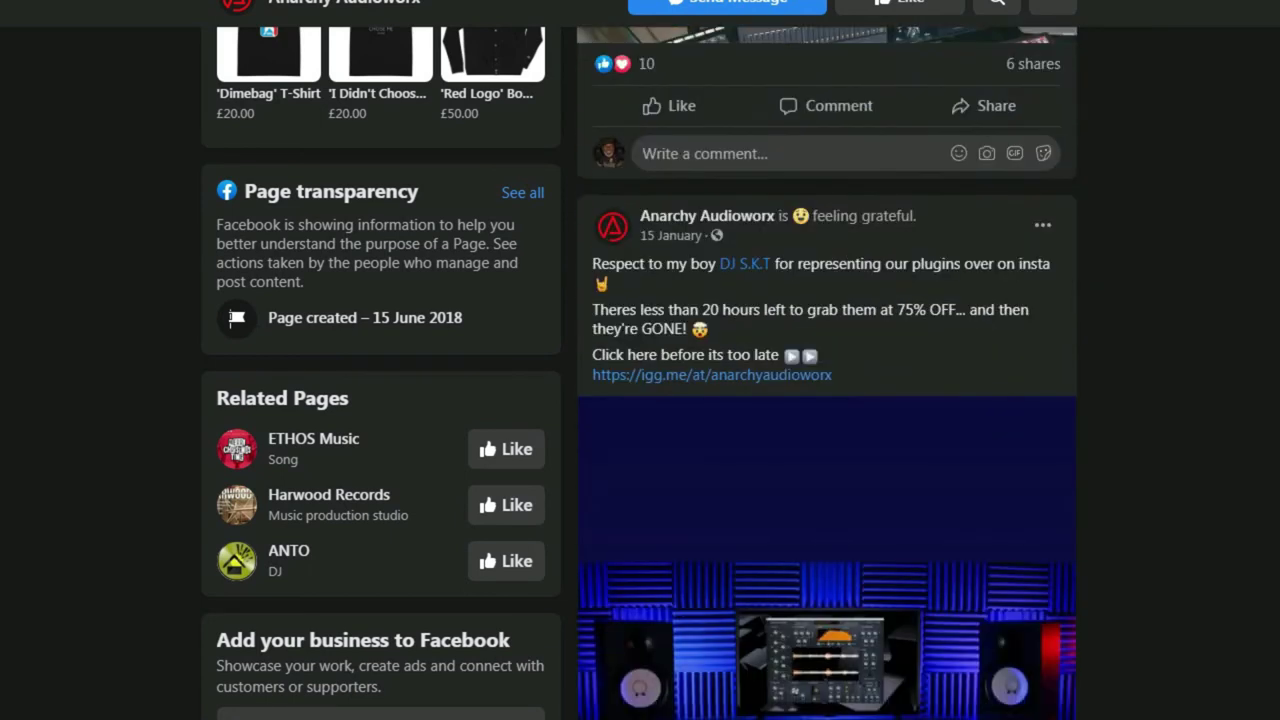
Look through the older posts about the VST plugin offers on the Anarchy Audioworx Facebook page.
scroll(827, 400, "down", 3)
scroll(827, 400, "down", 2)
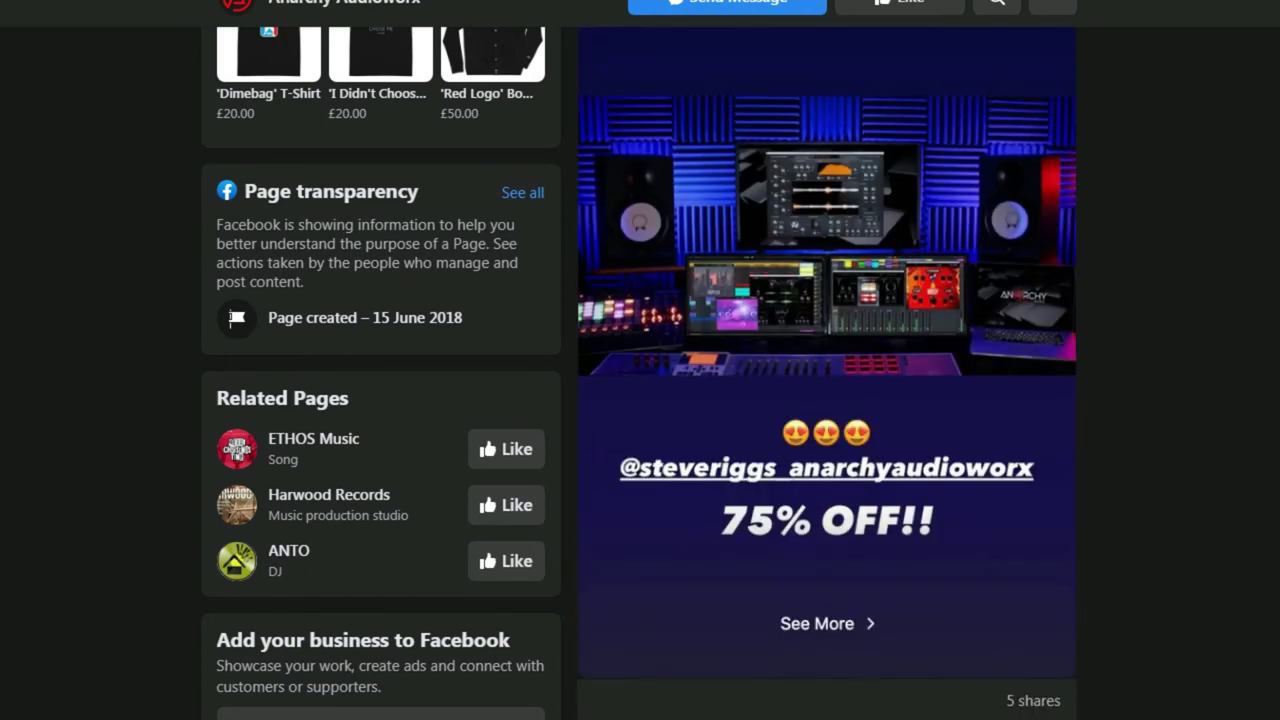
scroll(827, 400, "down", 2)
scroll(827, 400, "down", 4)
scroll(827, 400, "down", 6)
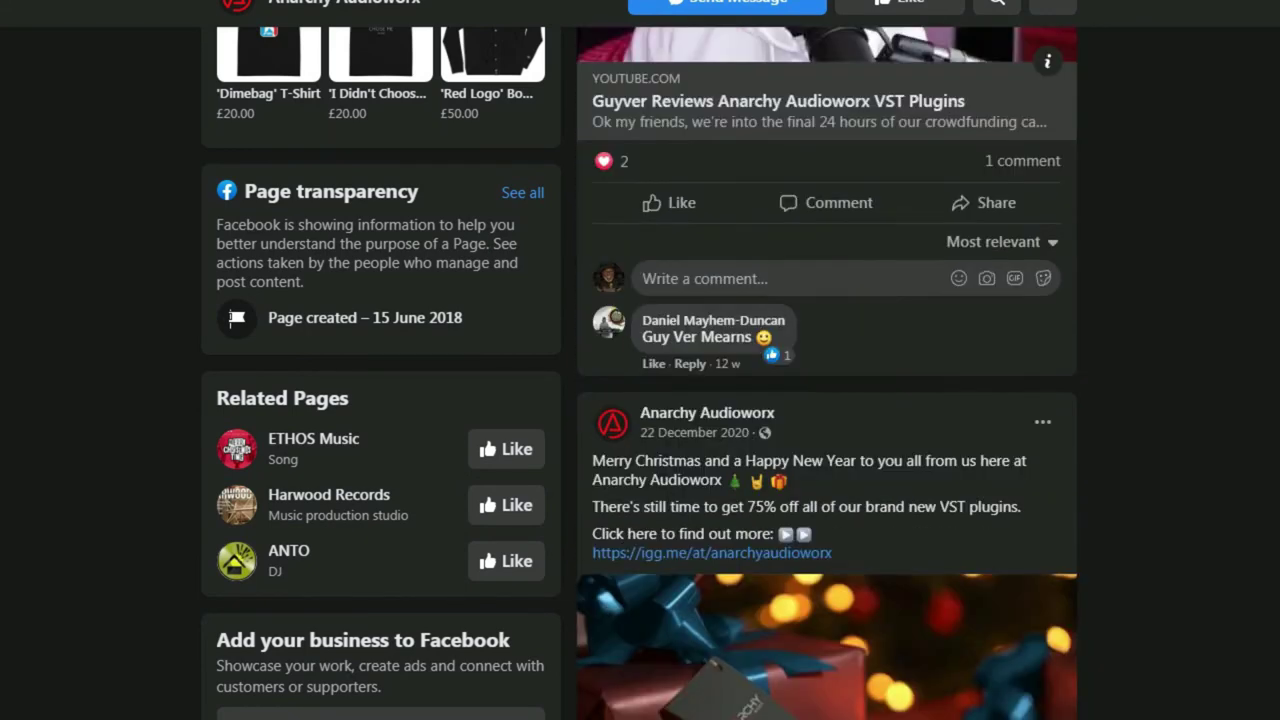
scroll(827, 400, "down", 5)
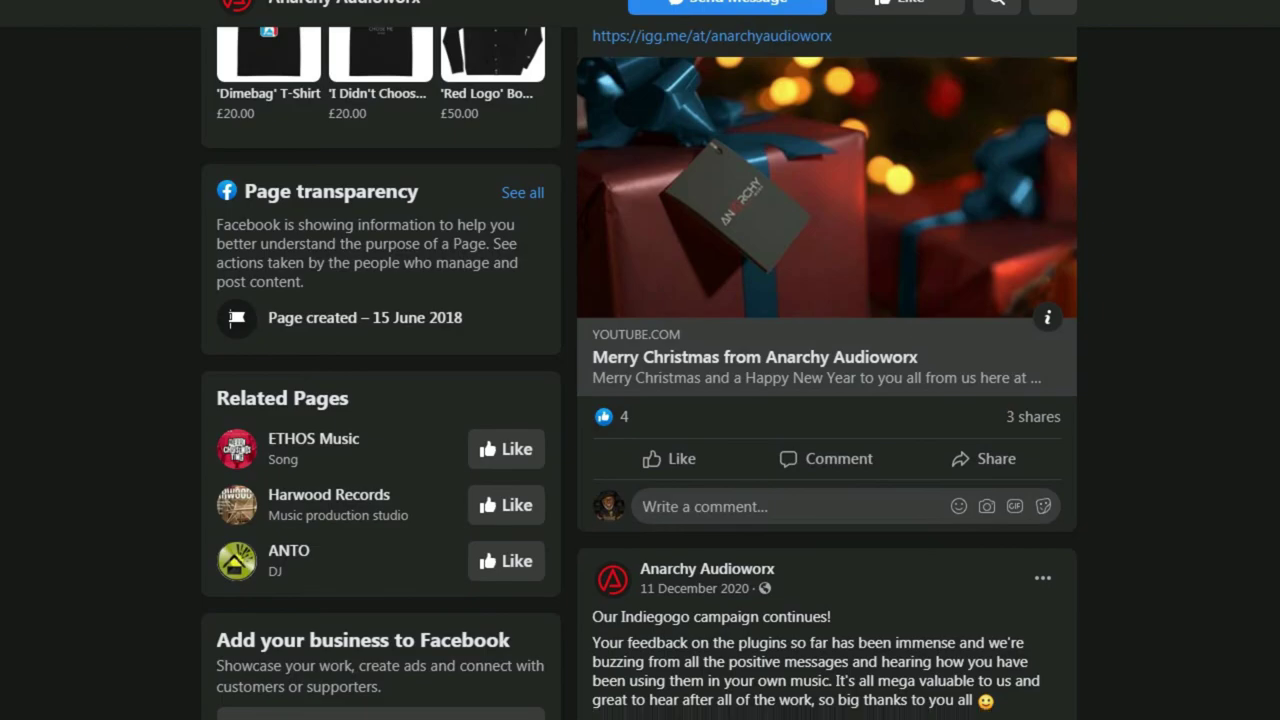
scroll(827, 400, "down", 4)
scroll(827, 400, "down", 3)
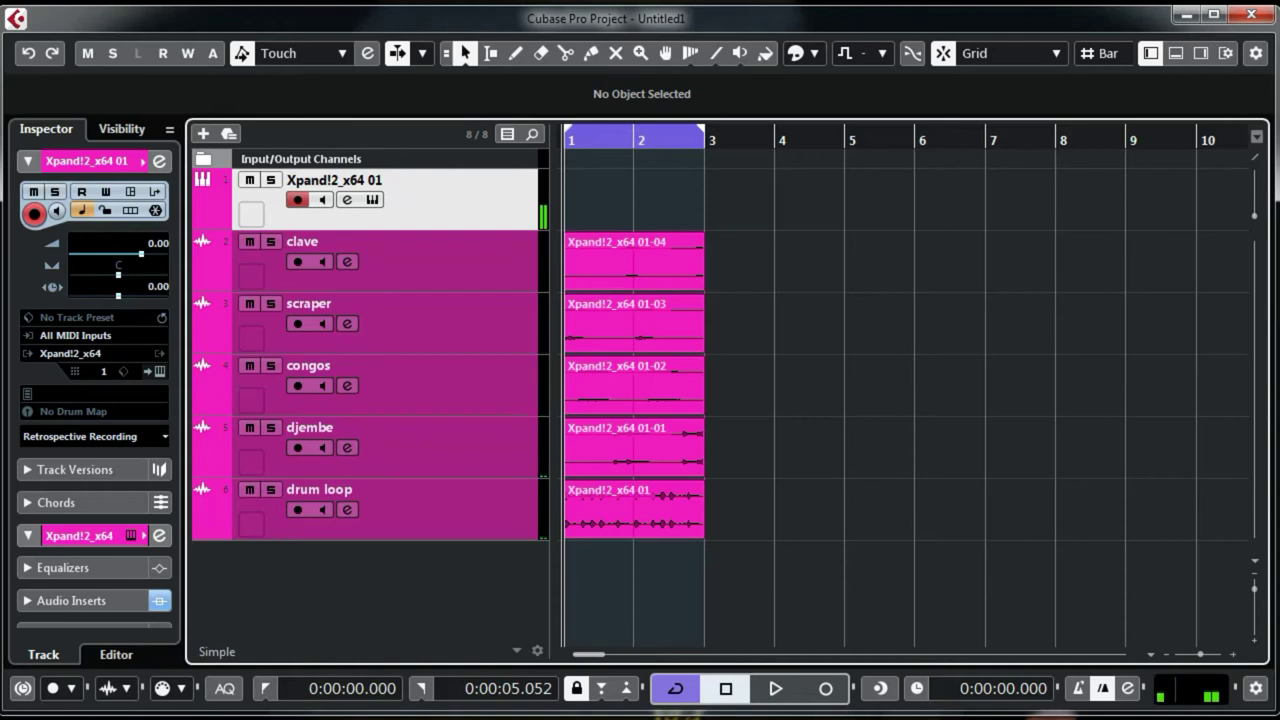
Play the loop once, record a new Xpand!2 part across bars 1 and 2, and stop playback.
key("space")
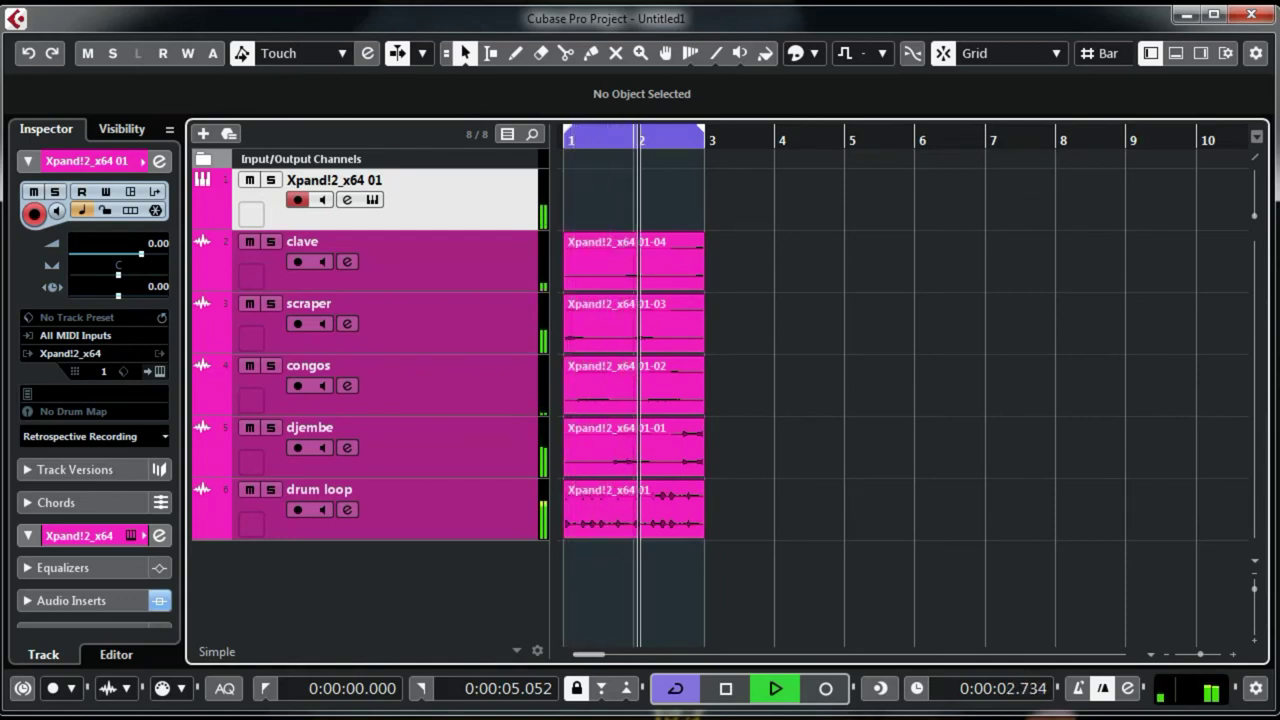
key("space")
key("KP_Multiply")
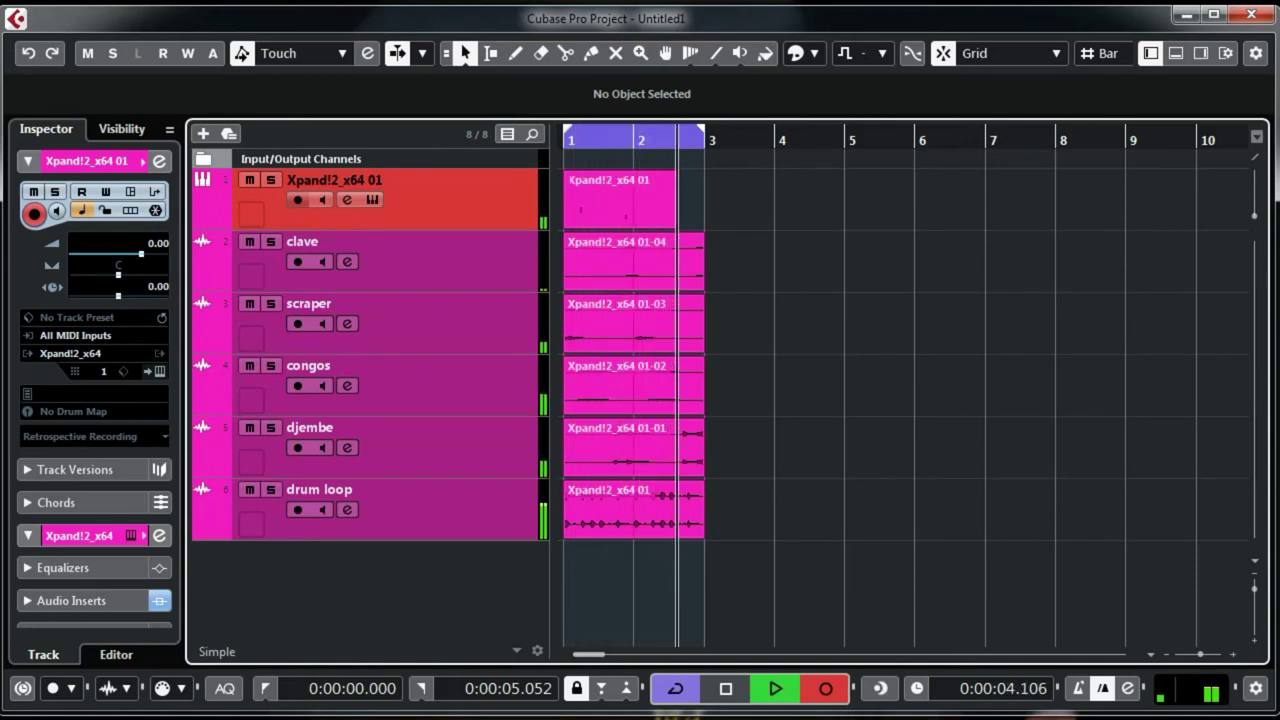
key("KP_Multiply")
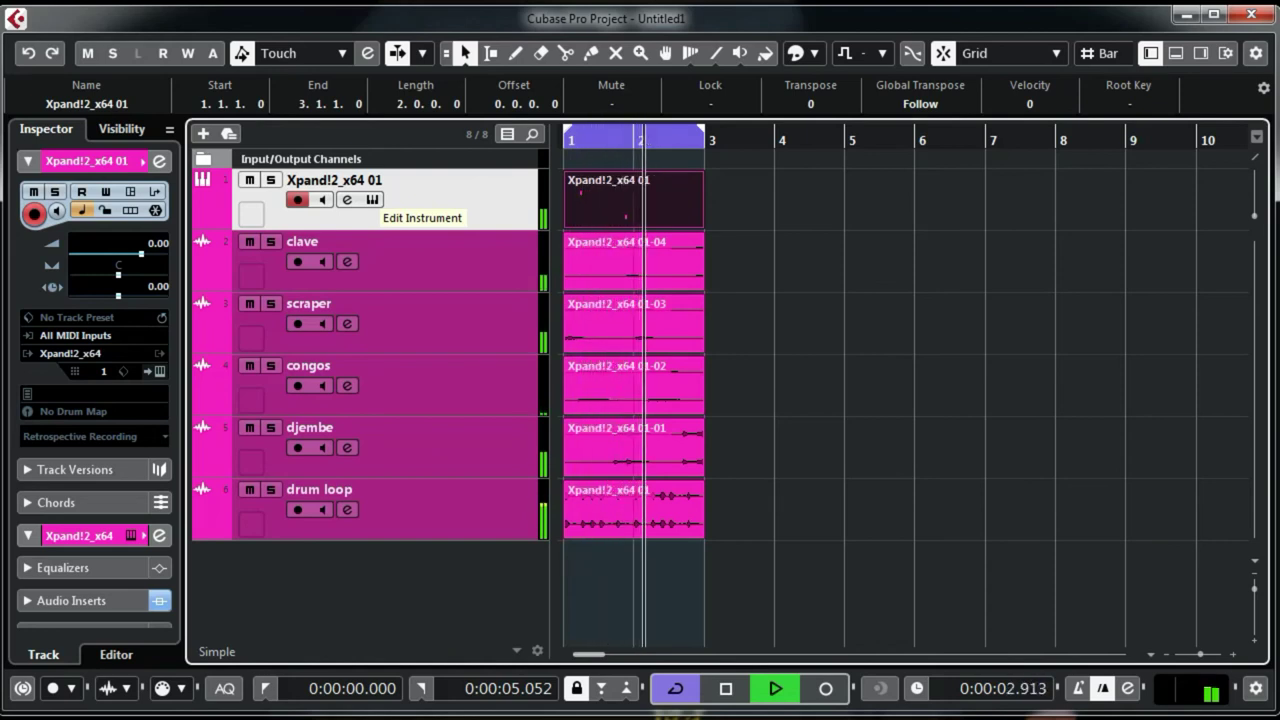
key("space")
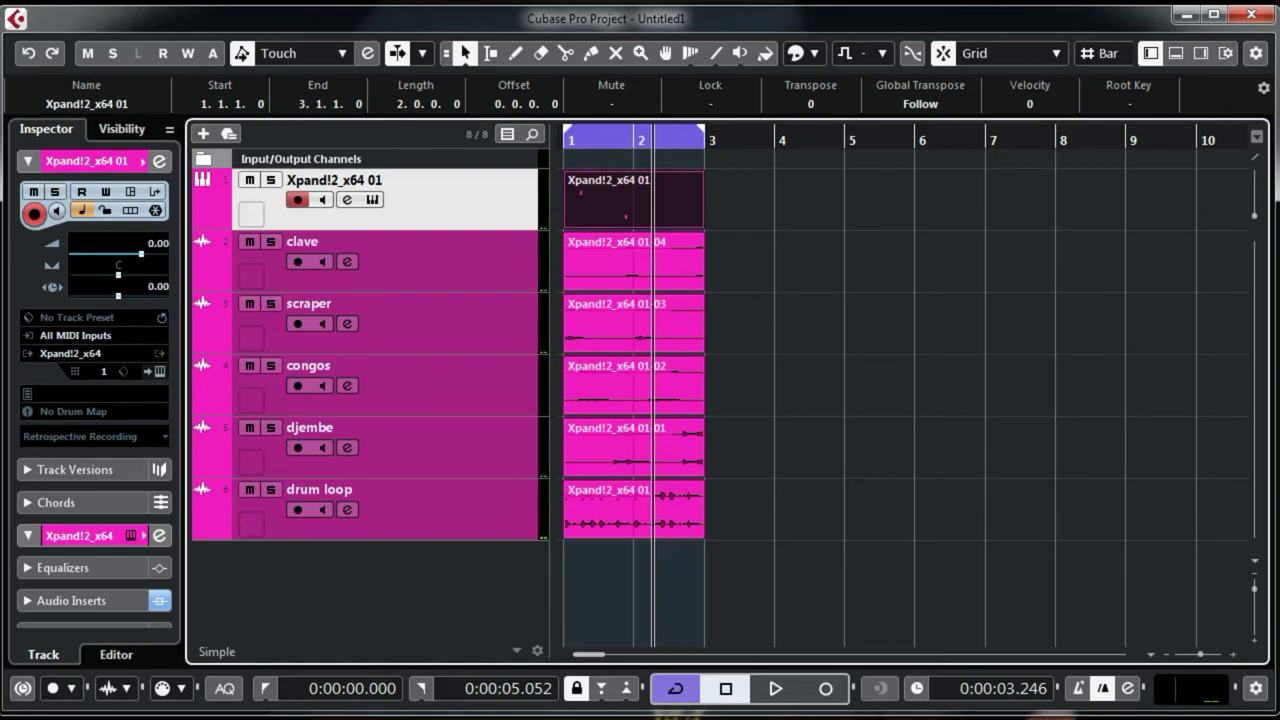
Render the newly recorded Xpand!2 part to an audio track and name the track cello.
key("alt+r")
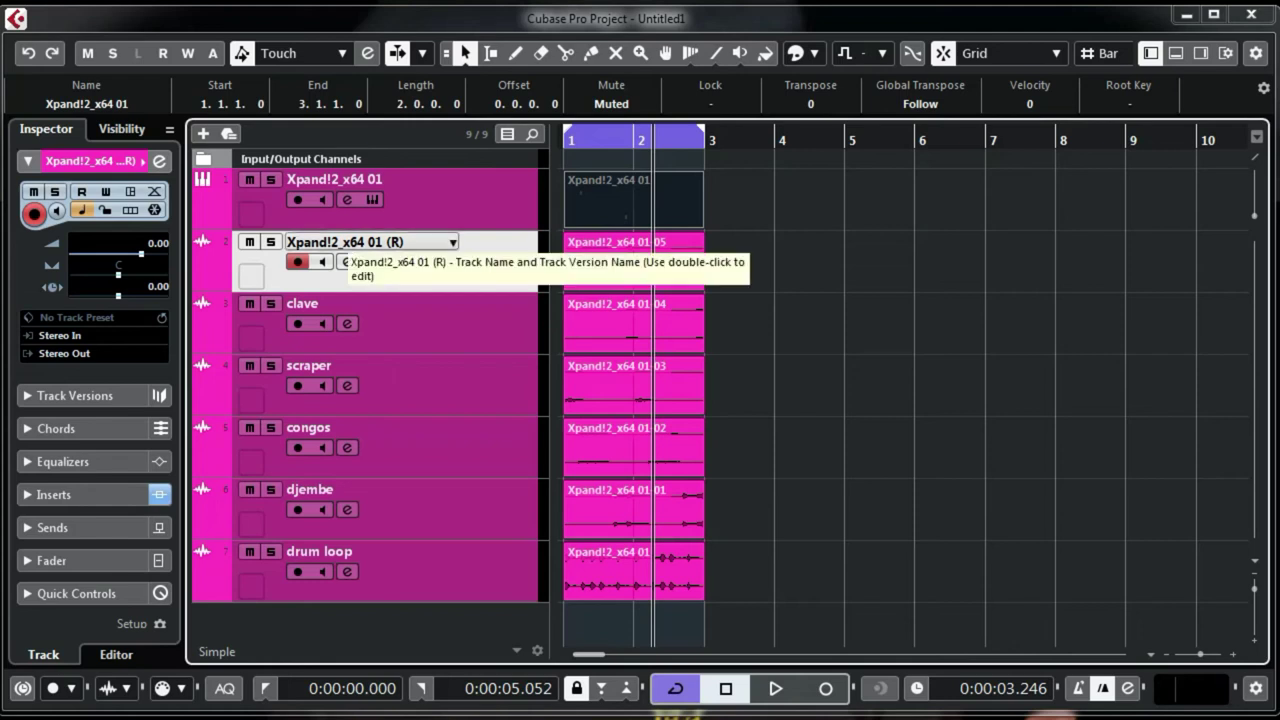
double_click(330, 243)
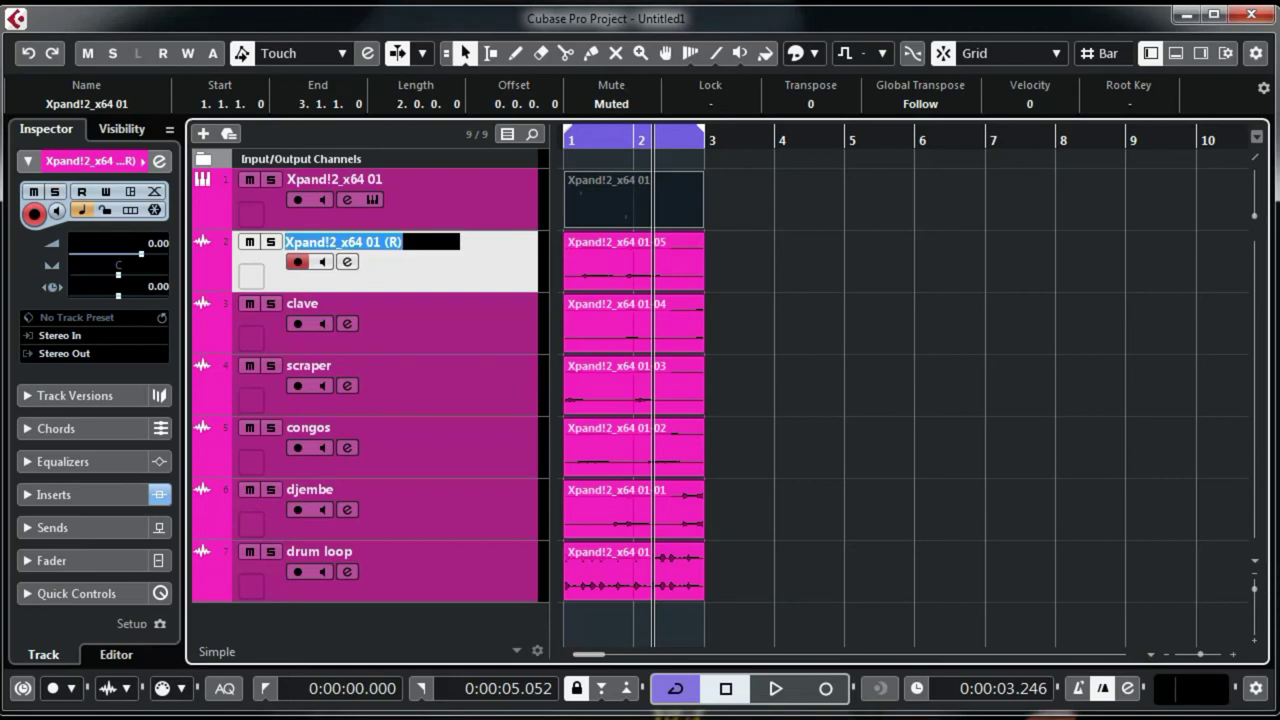
type("ce")
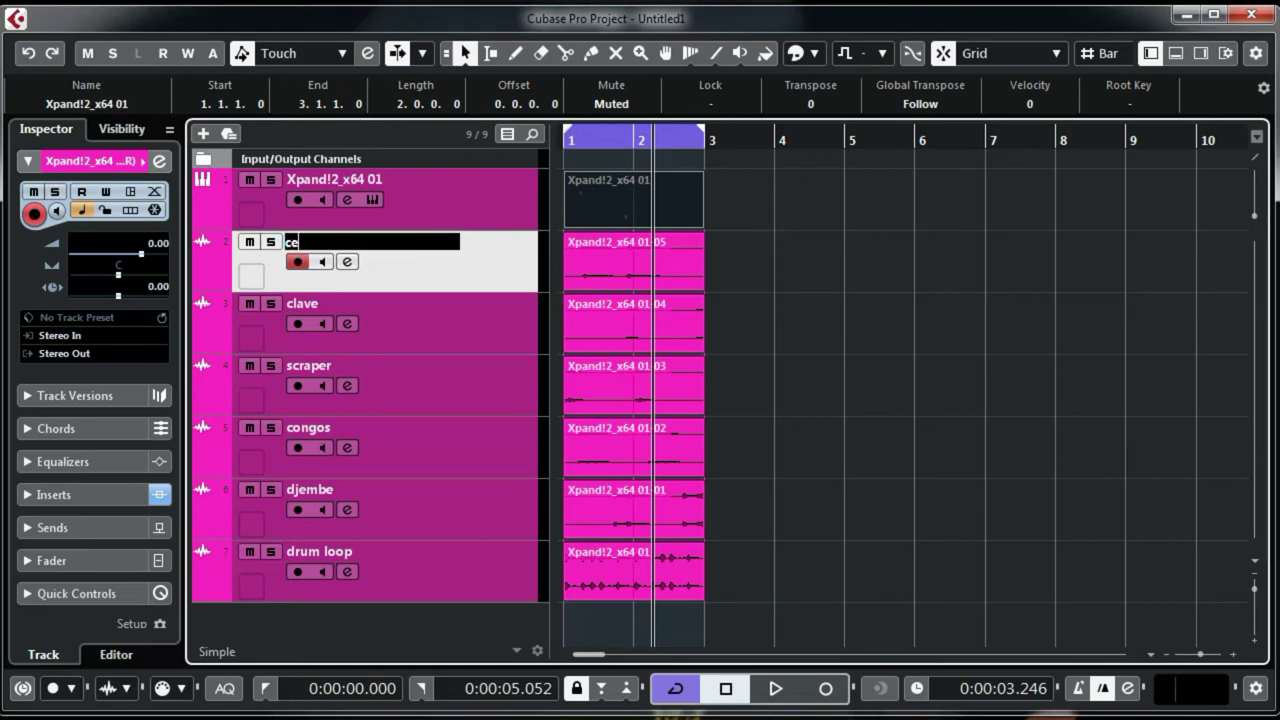
type("llo")
key("Return")
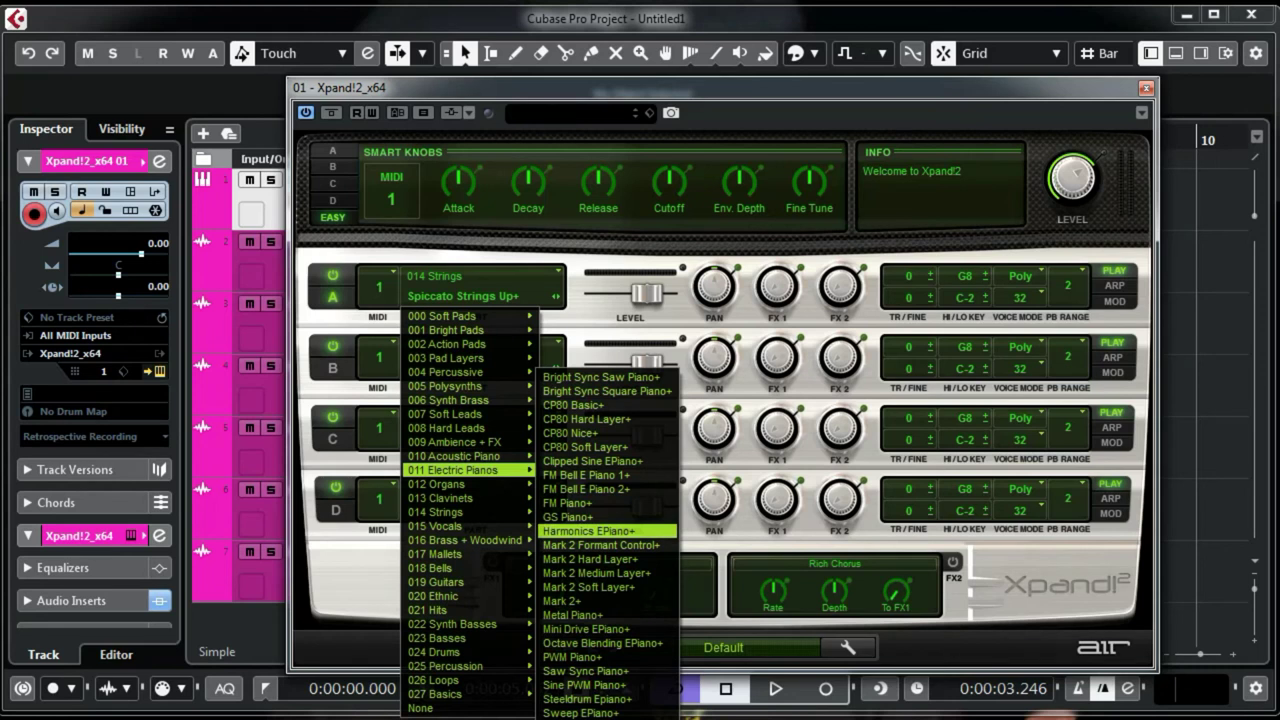
Load the Harmonics EPiano+ patch from 011 Electric Pianos into Xpand!2 part A and briefly run the loop.
left_click(588, 531)
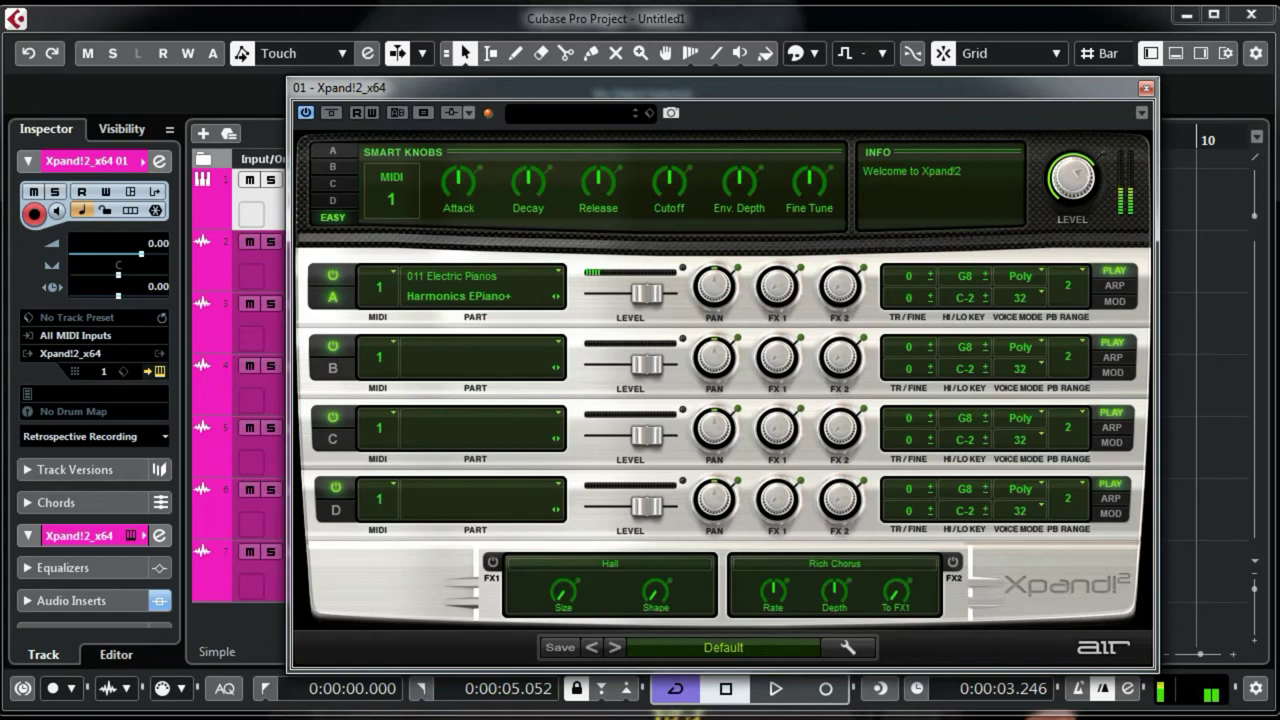
key("space")
key("space")
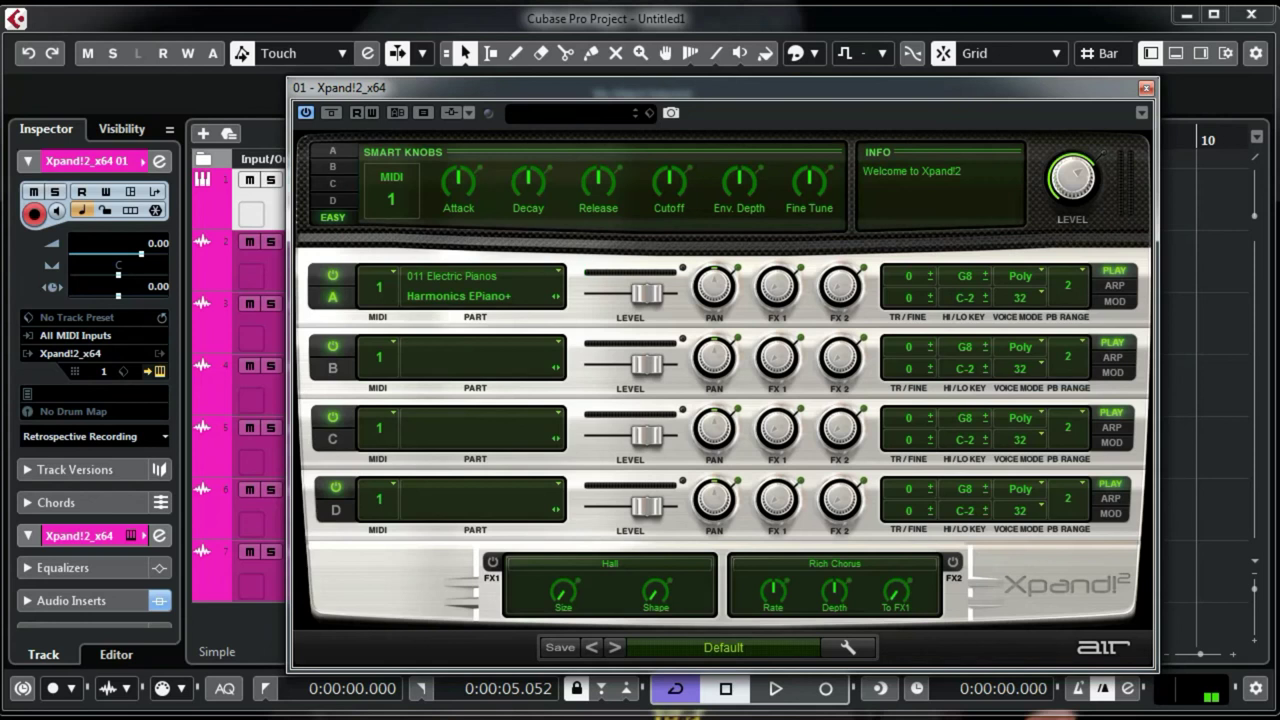
Record the electric piano on the Xpand!2 track in two passes over the two-bar loop, closing the instrument window meanwhile.
key("KP_Multiply")
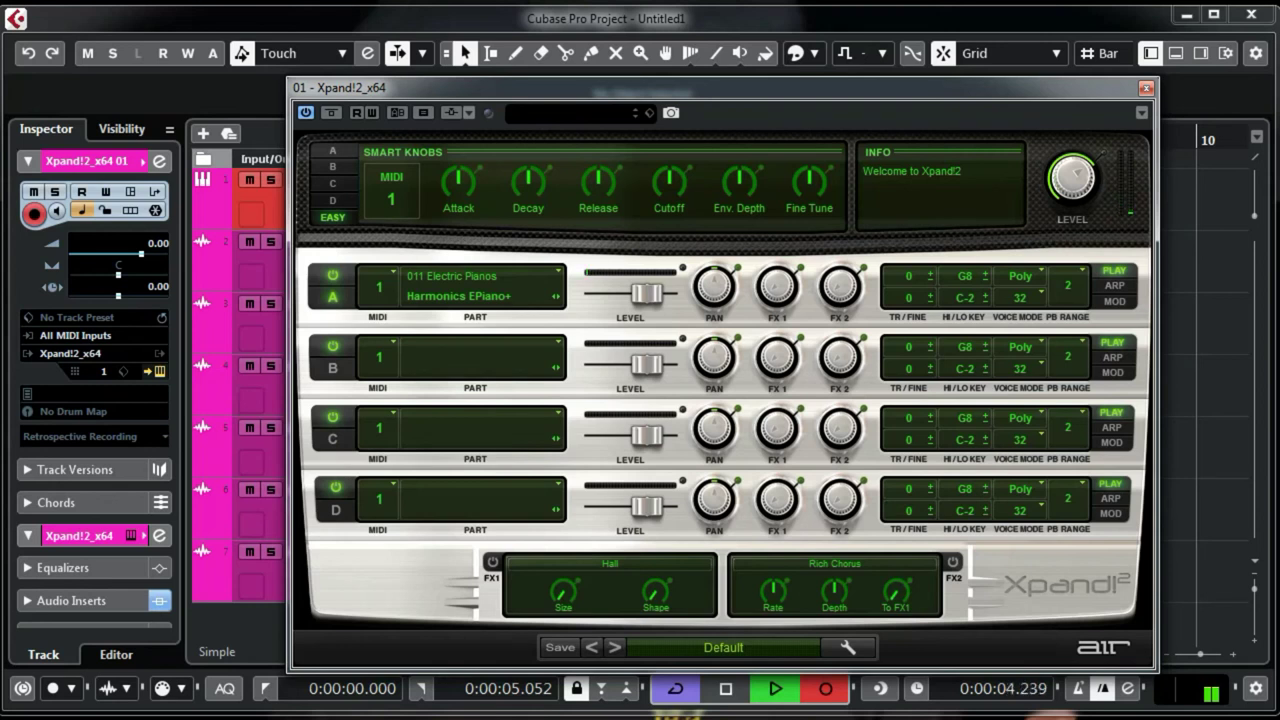
key("alt+F4")
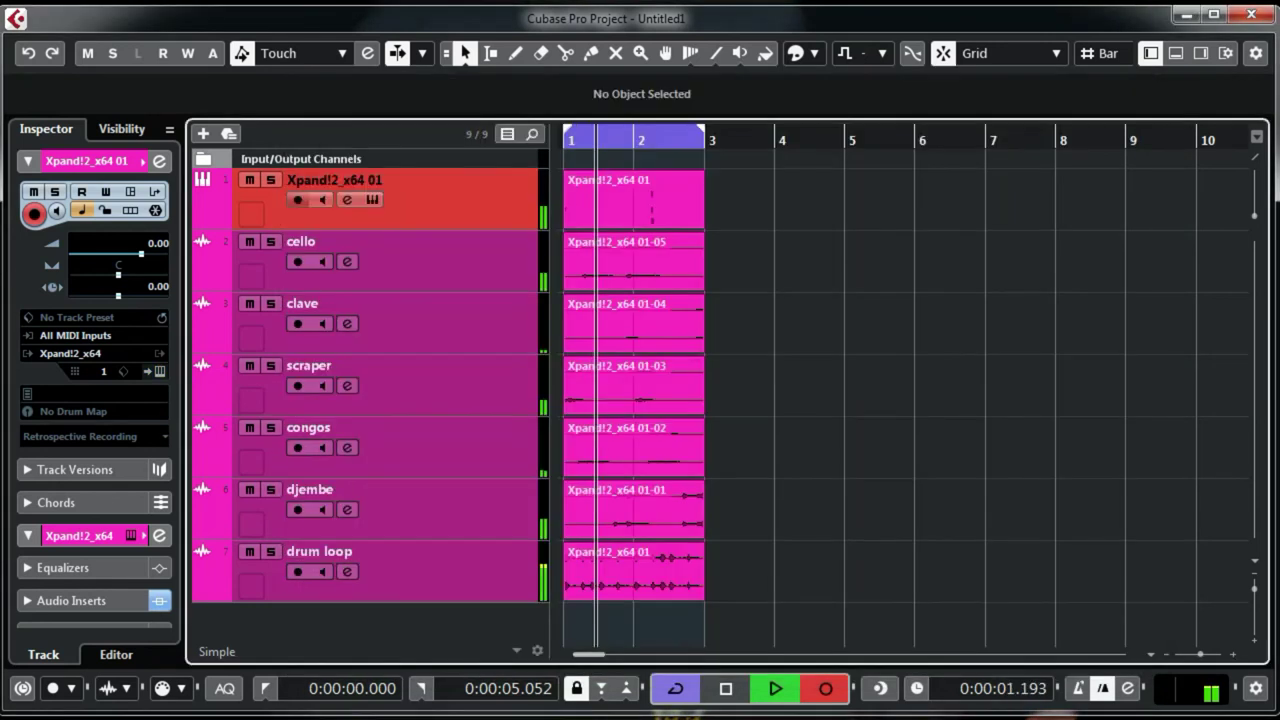
key("KP_Multiply")
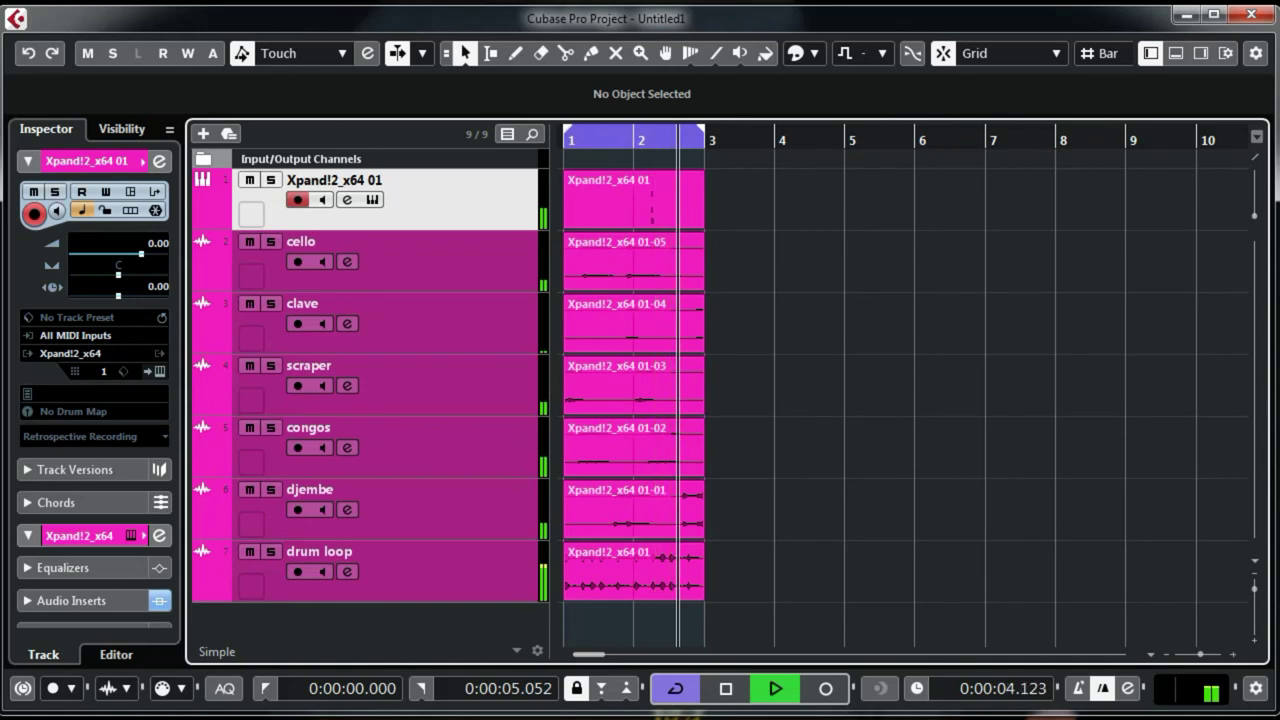
key("KP_Multiply")
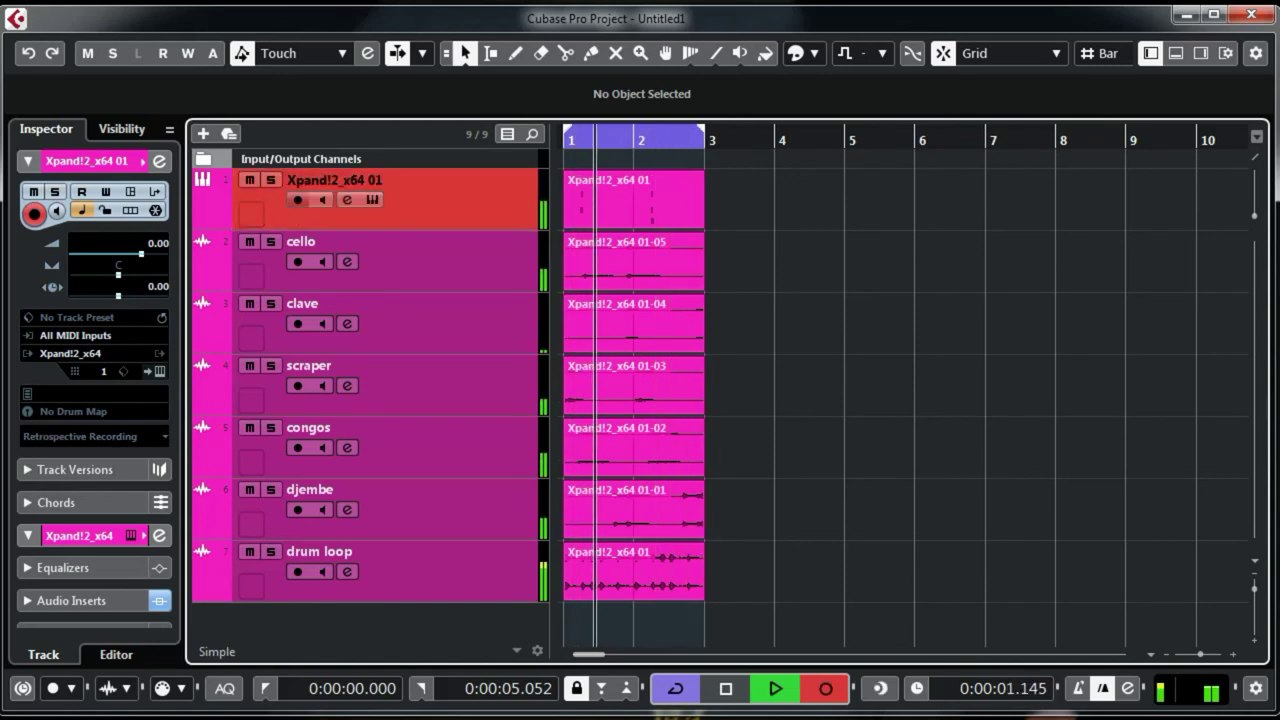
key("KP_Multiply")
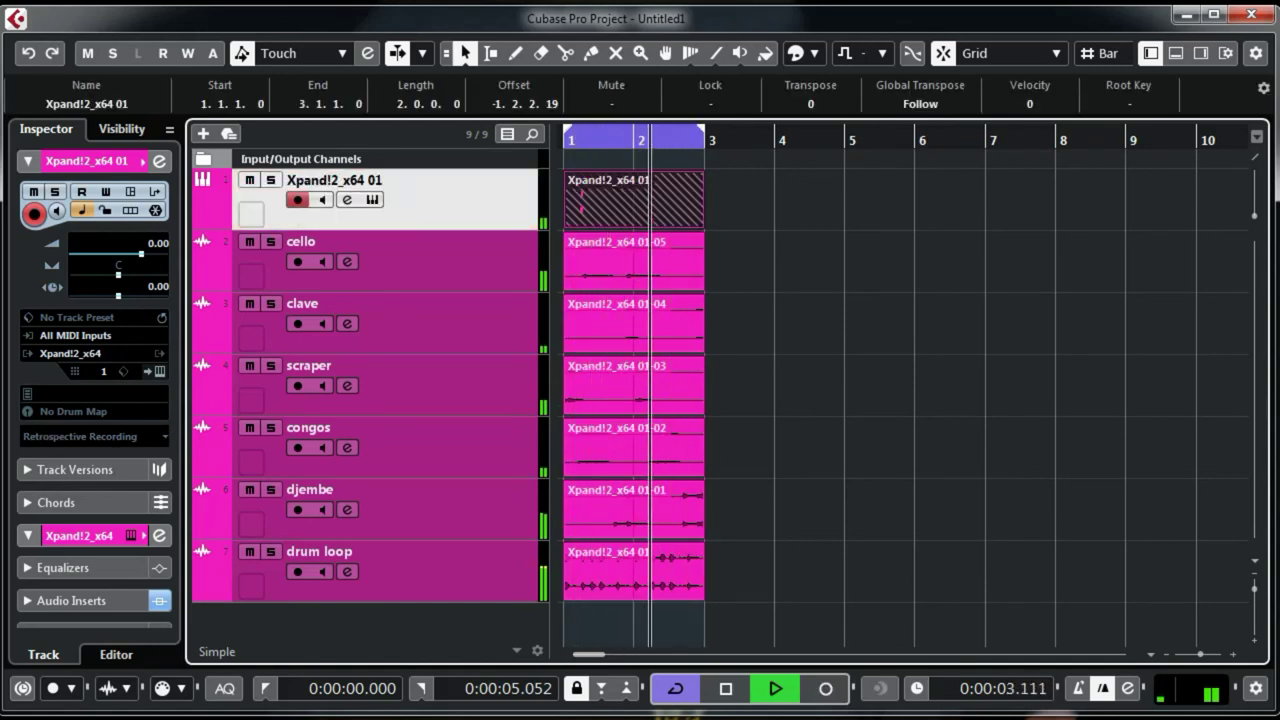
Merge the overlapping electric piano takes into one part with the Glue tool.
right_click(803, 191)
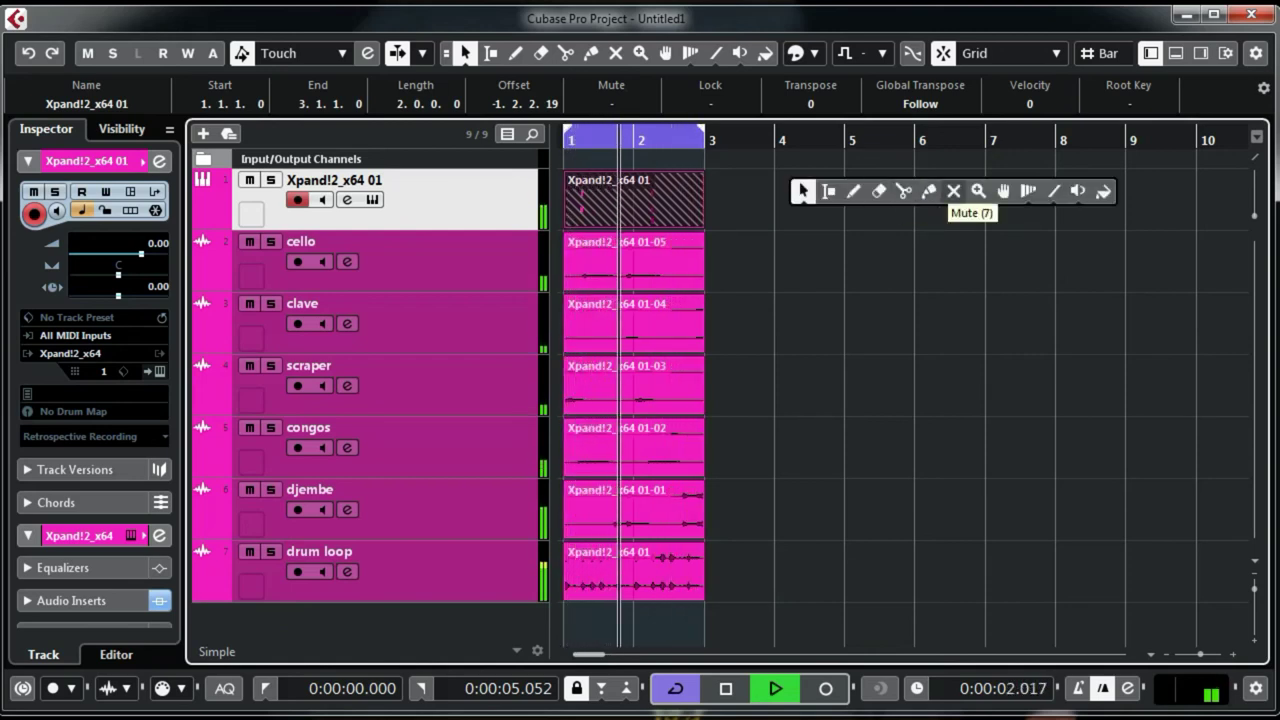
left_click(928, 191)
key("ctrl+shift+a")
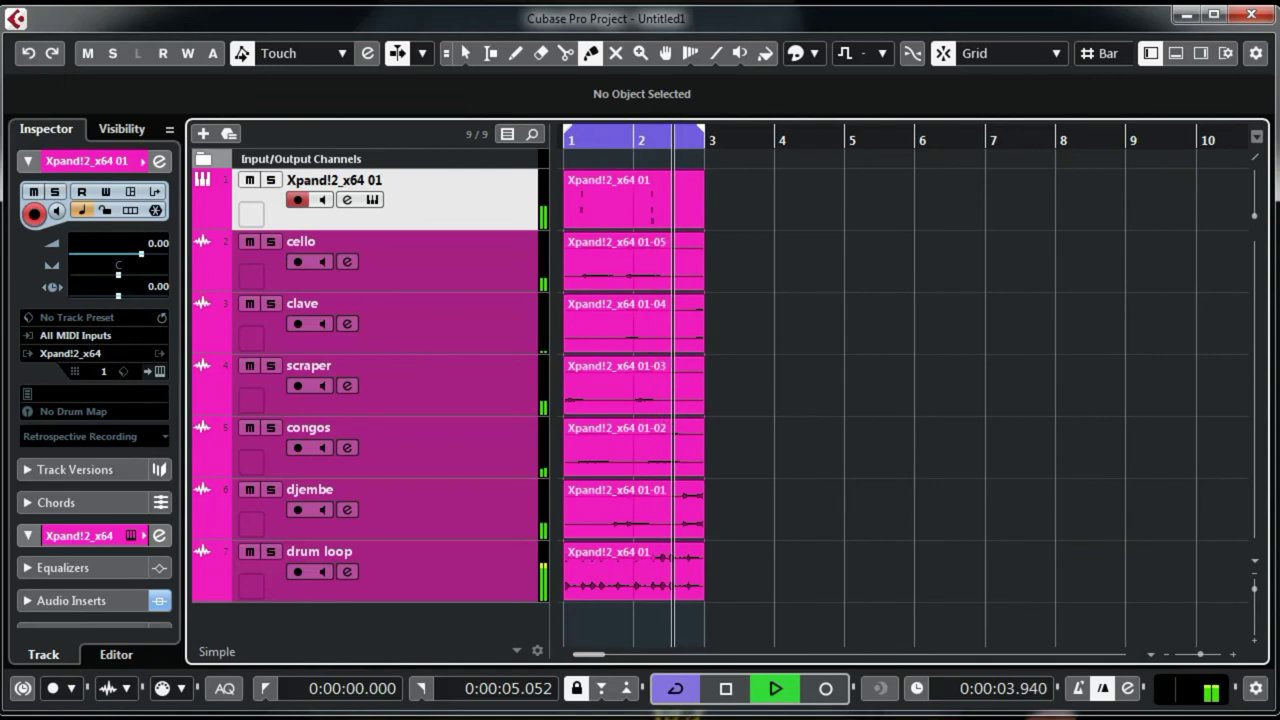
Stop playback, render the electric piano part to an audio track, and name the track E Piano.
key("space")
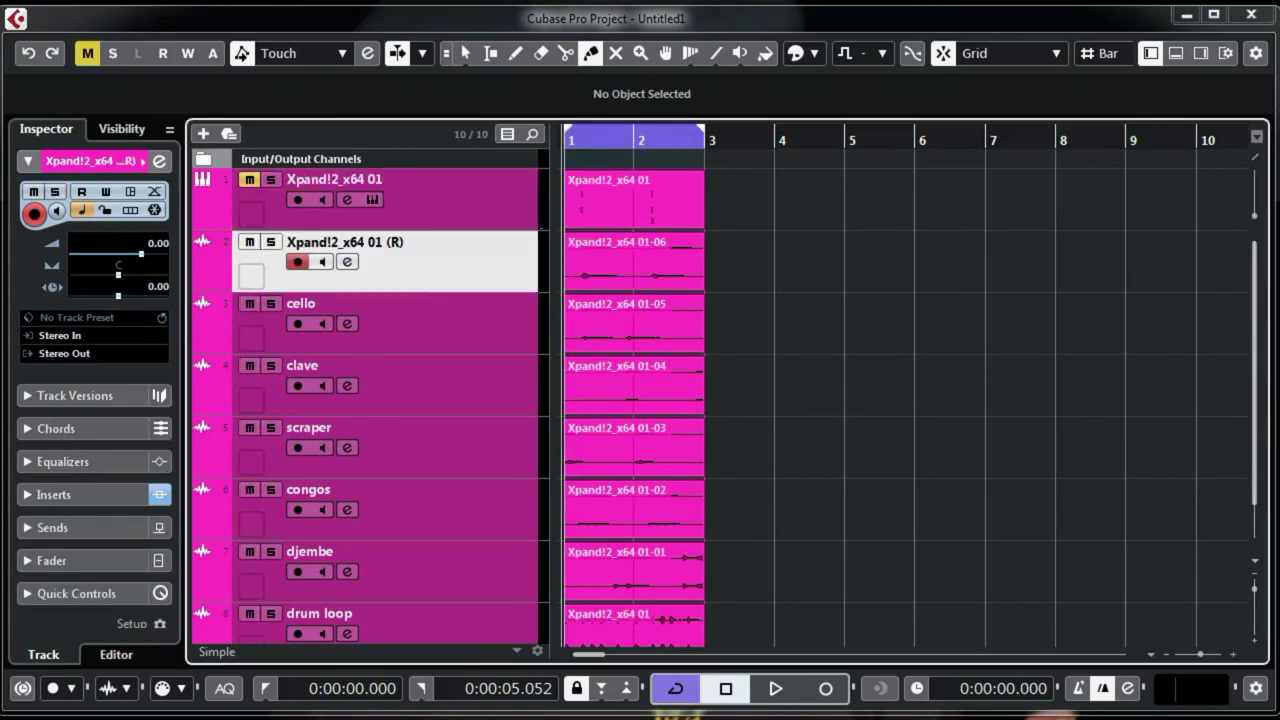
double_click(305, 241)
type("E Piano")
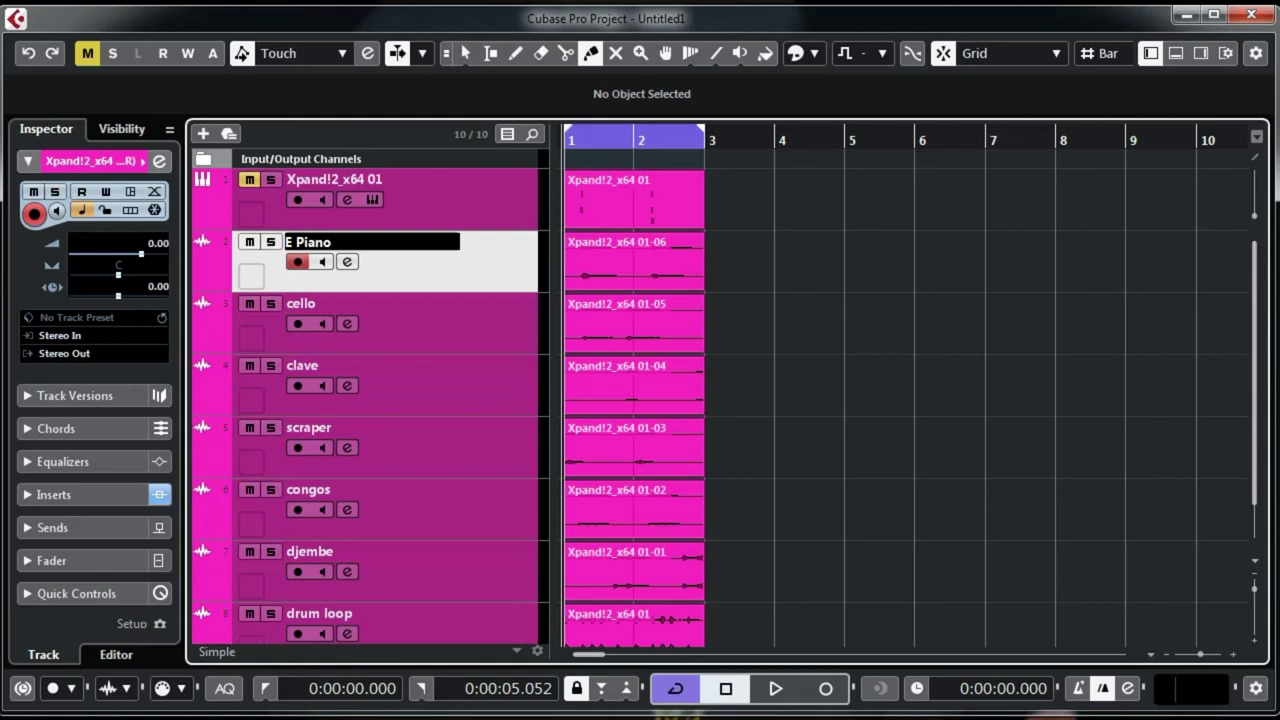
key("Return")
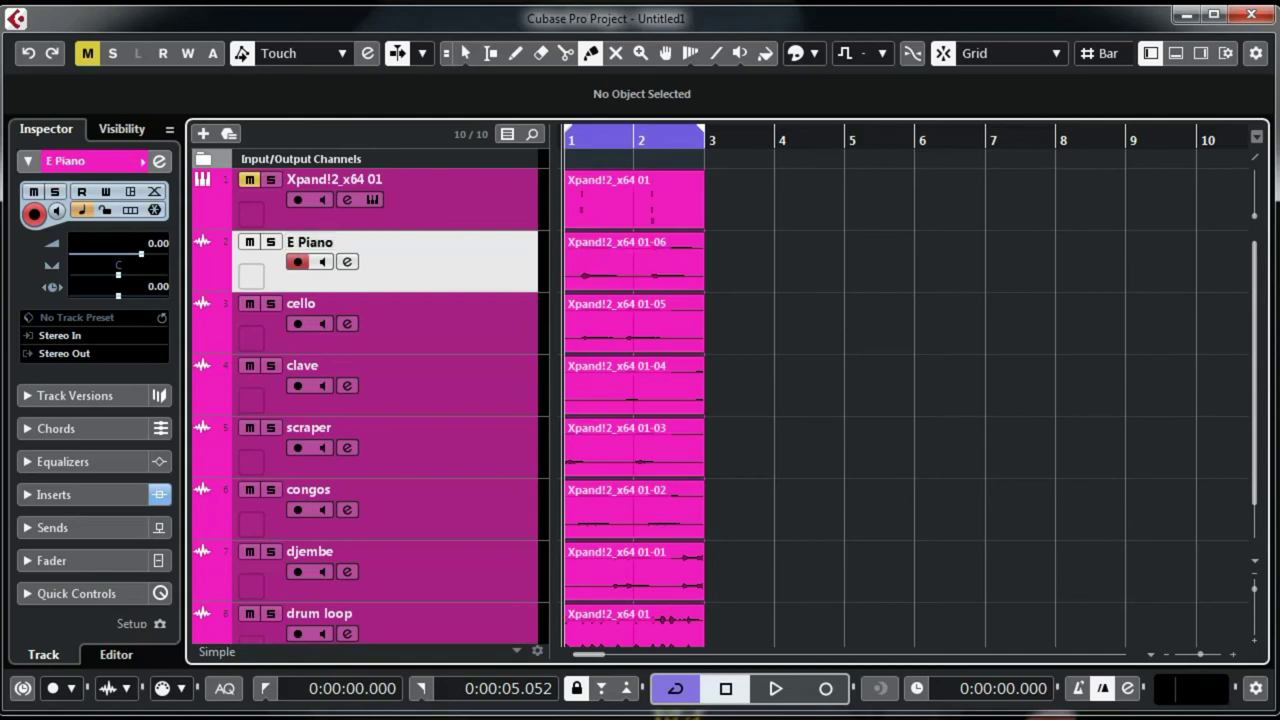
Delete the original electric piano MIDI part from the Xpand!2 track.
key("1")
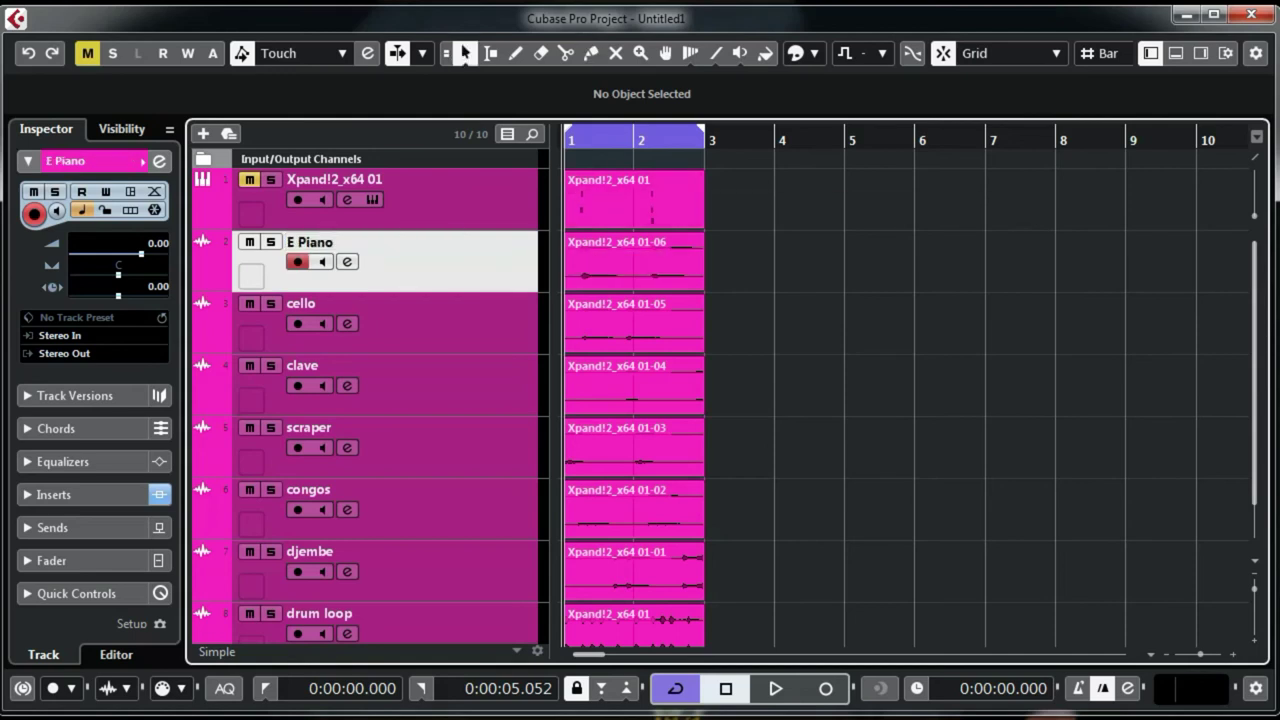
left_click(634, 200)
key("Delete")
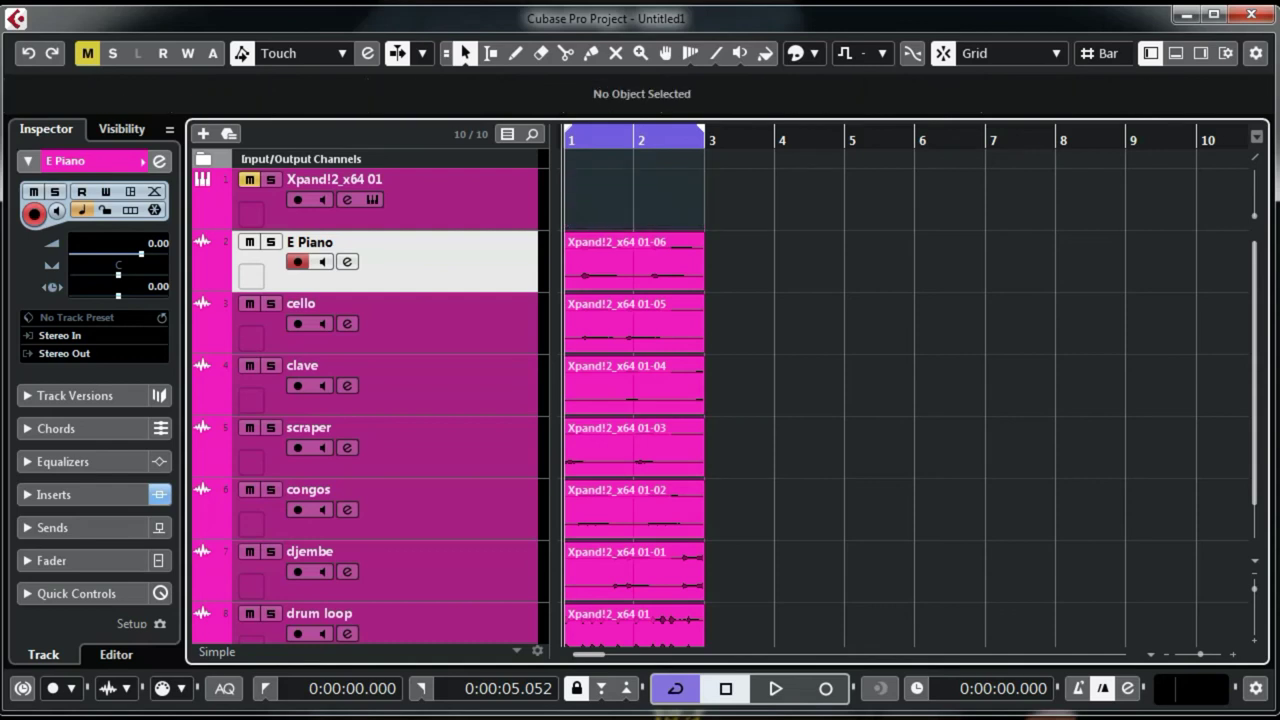
Play back the layered loop, fit all tracks in view at reduced height, and return to the project start.
key("space")
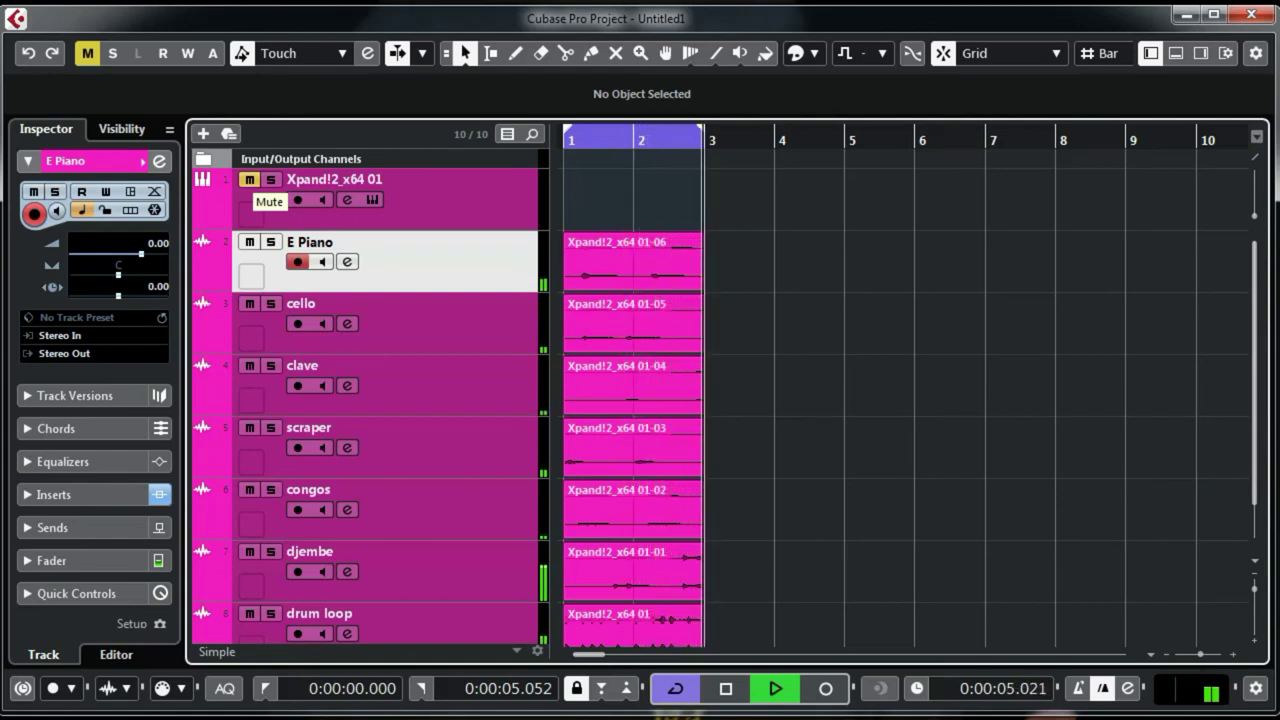
key("space")
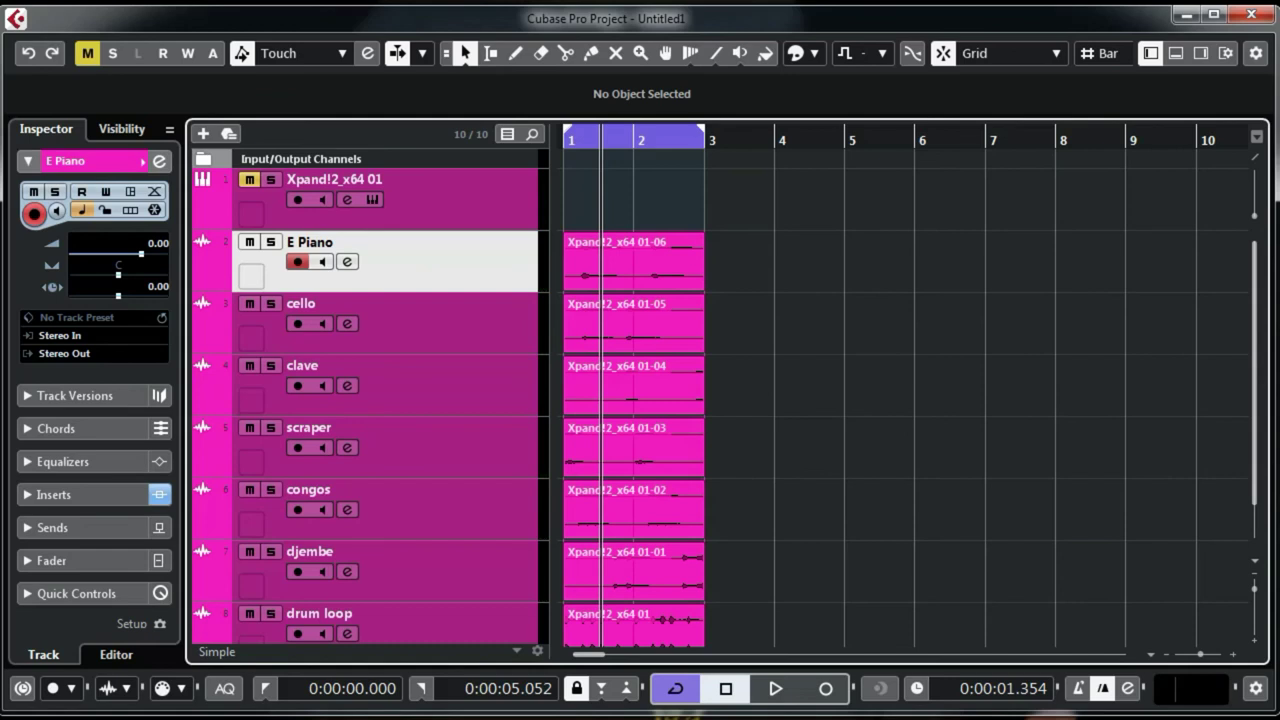
key("shift+g")
key("shift+g")
key("shift+h")
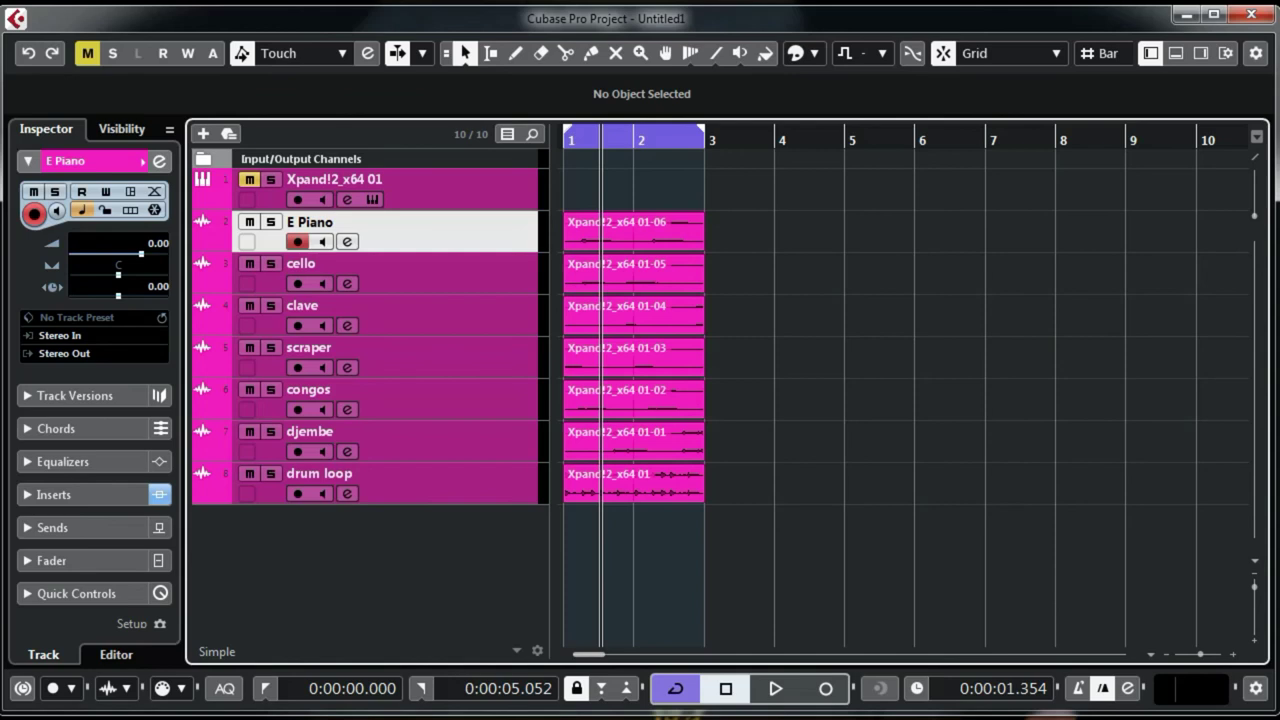
key("KP_Decimal")
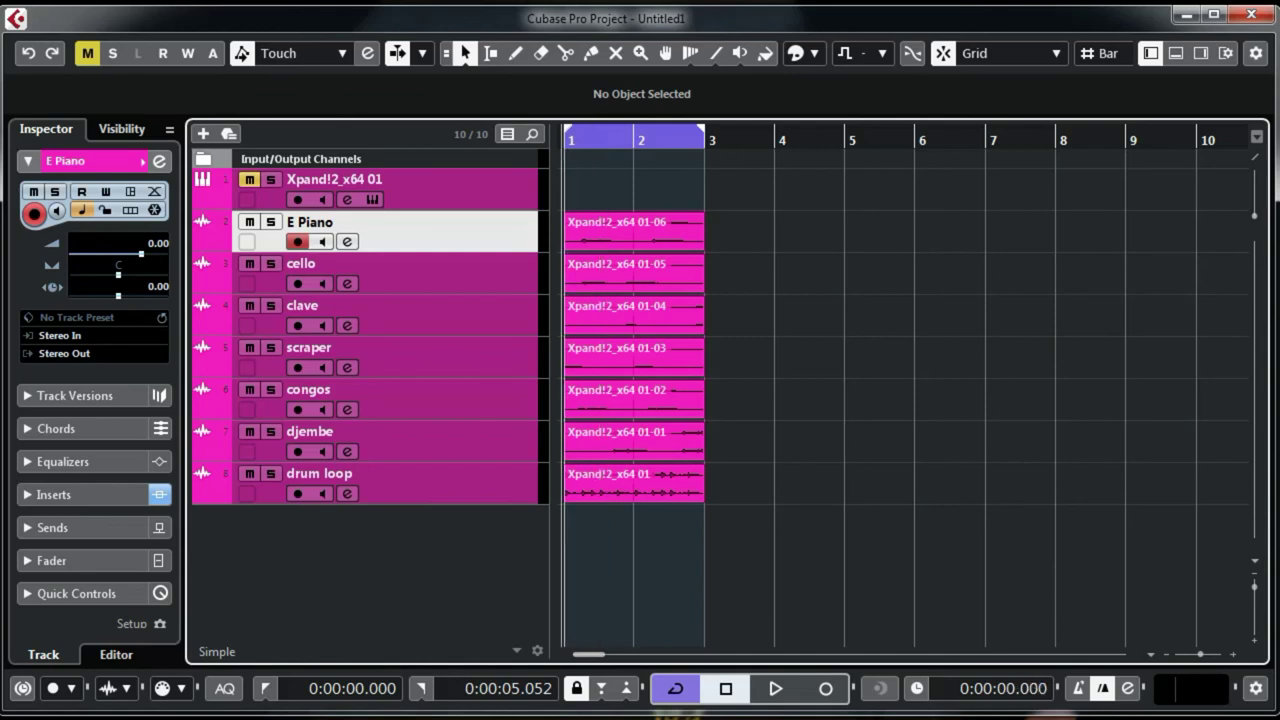
Add one instrument track below the Xpand!2 track using Martinic Kee Bass routed to Stereo Out.
right_click(470, 192)
mouse_move(530, 203)
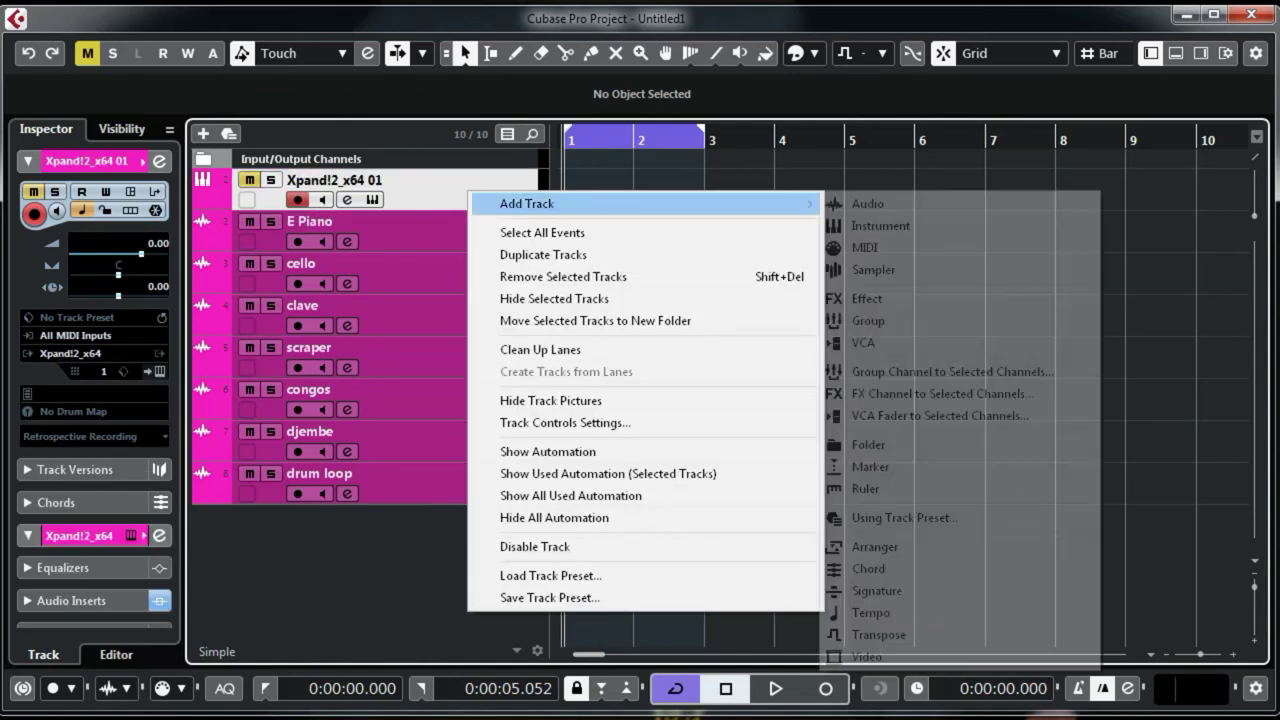
left_click(880, 225)
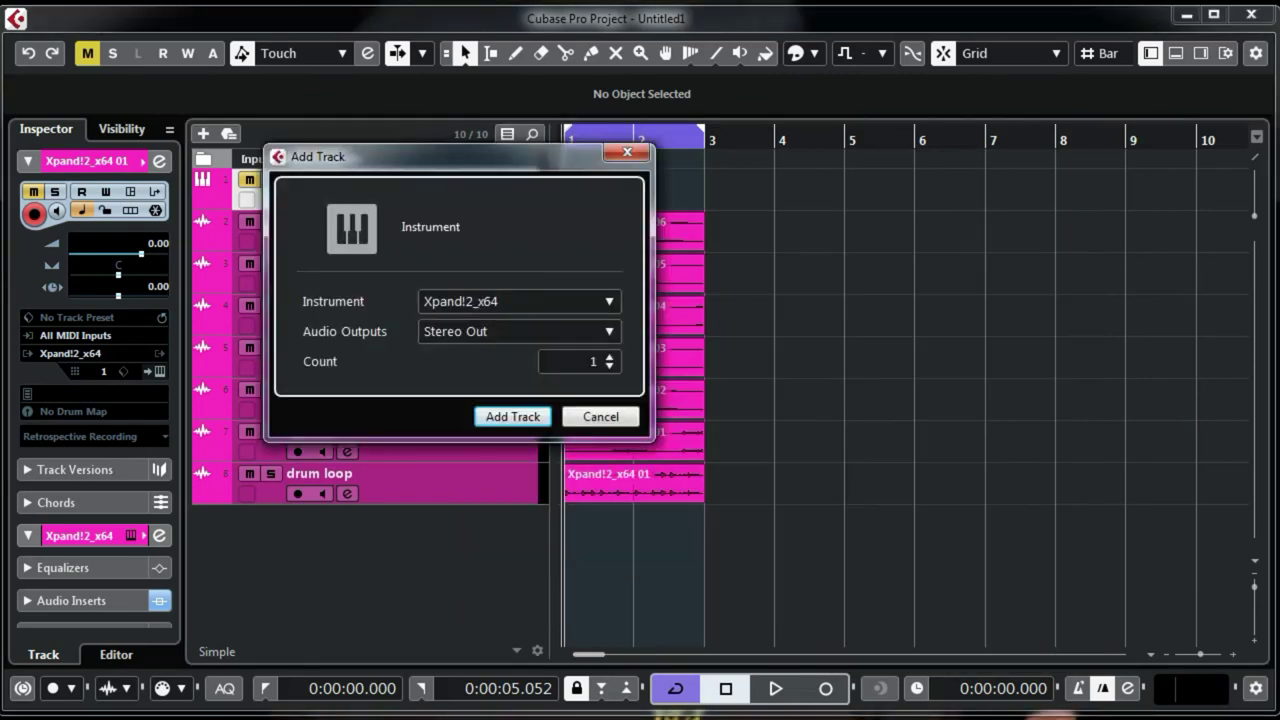
left_click(470, 301)
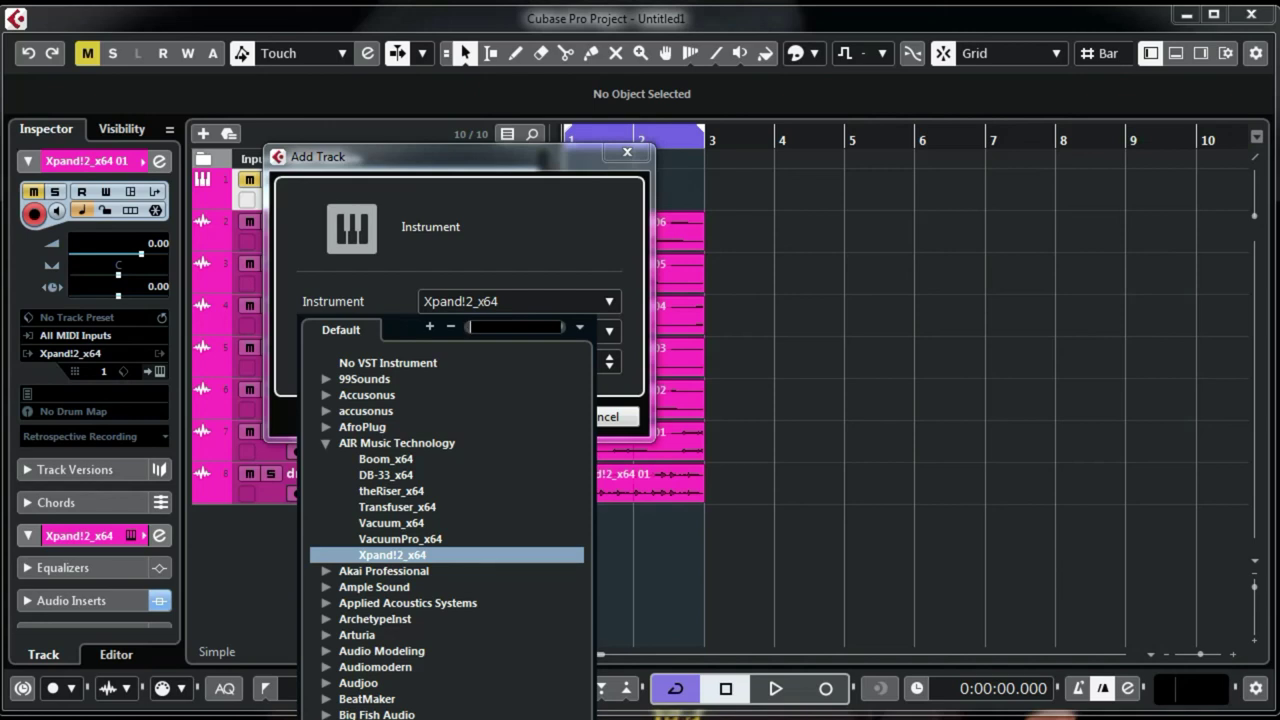
type("kee")
key("Return")
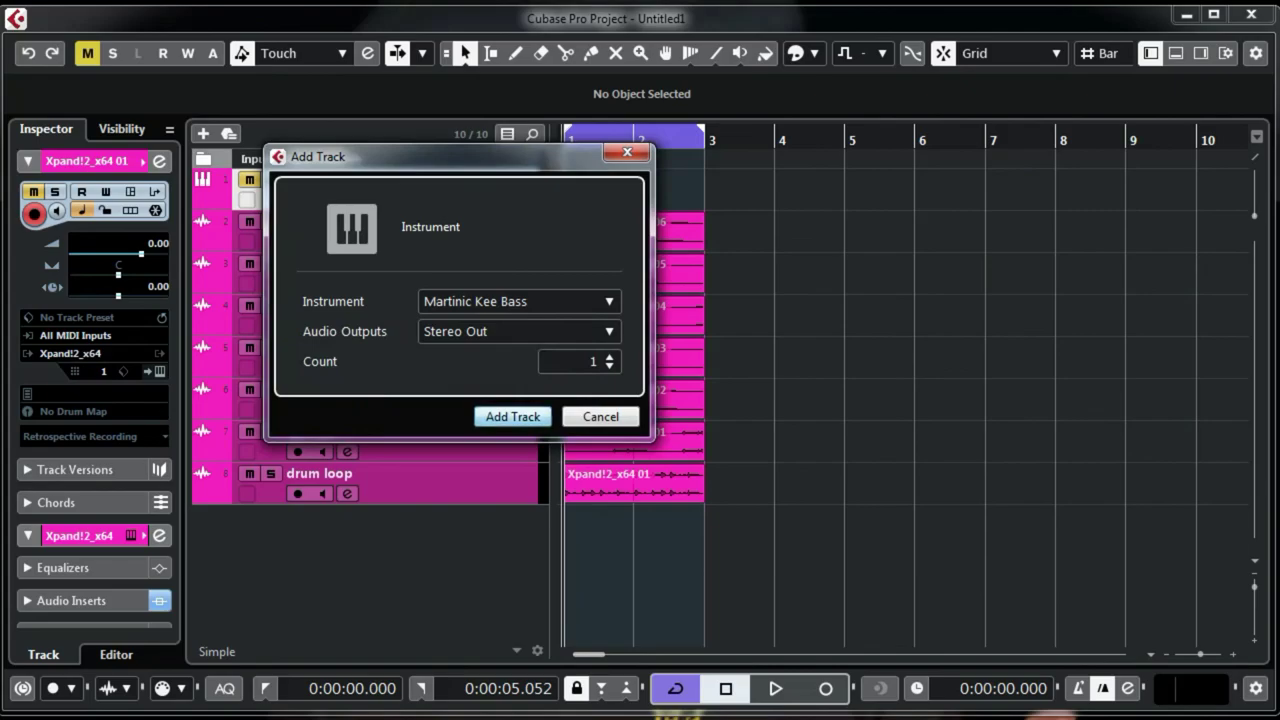
key("Return")
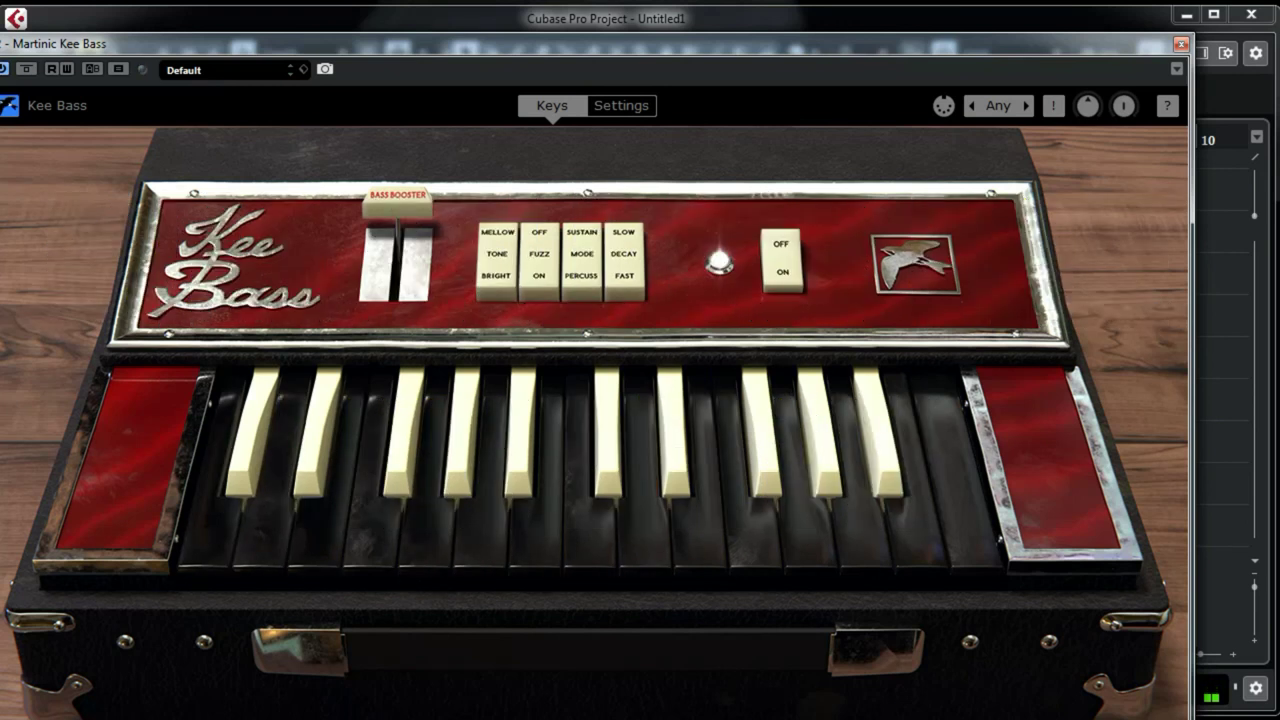
Inspect the Kee Bass sound settings, return to its keyboard view, and close the instrument window.
left_click(621, 105)
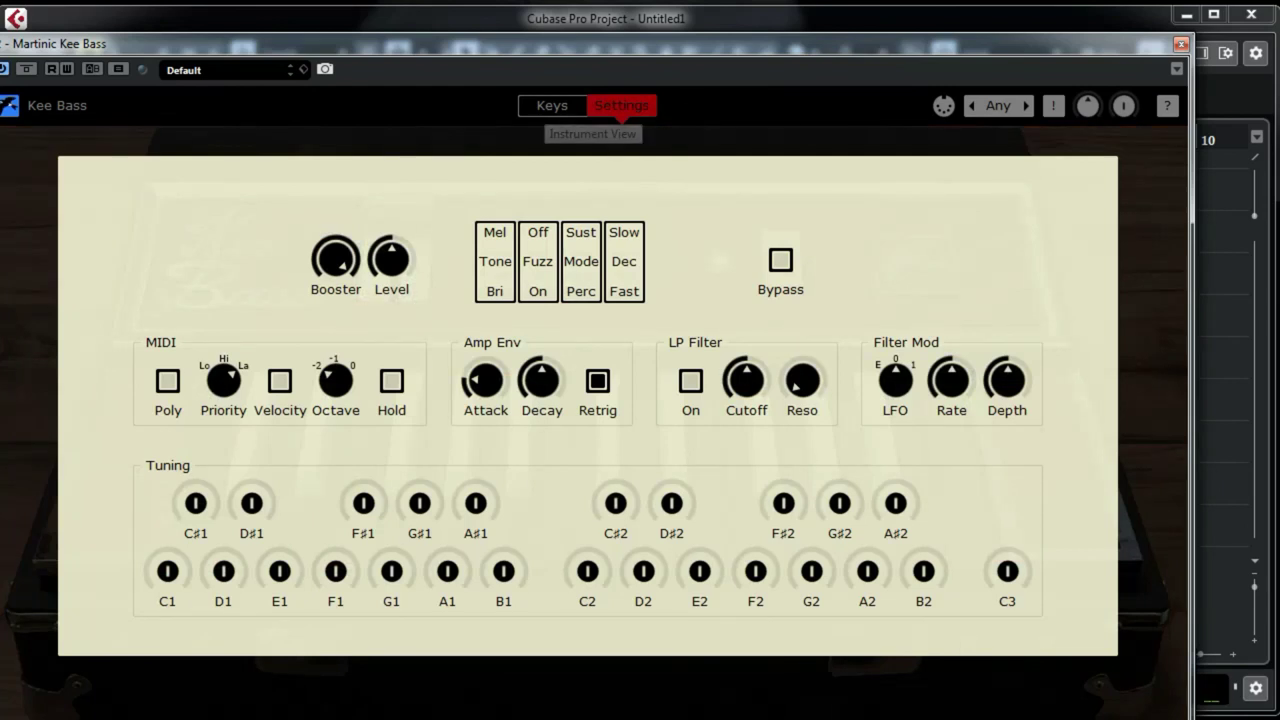
left_click(552, 105)
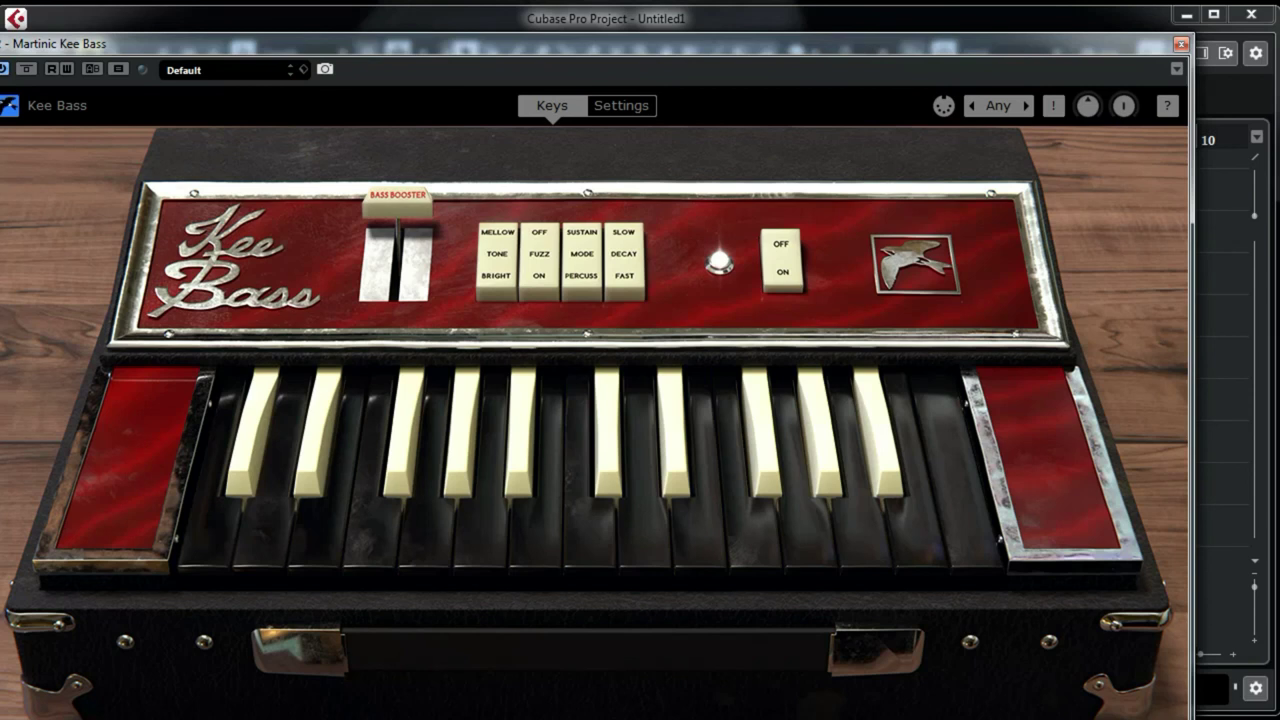
left_click(1181, 44)
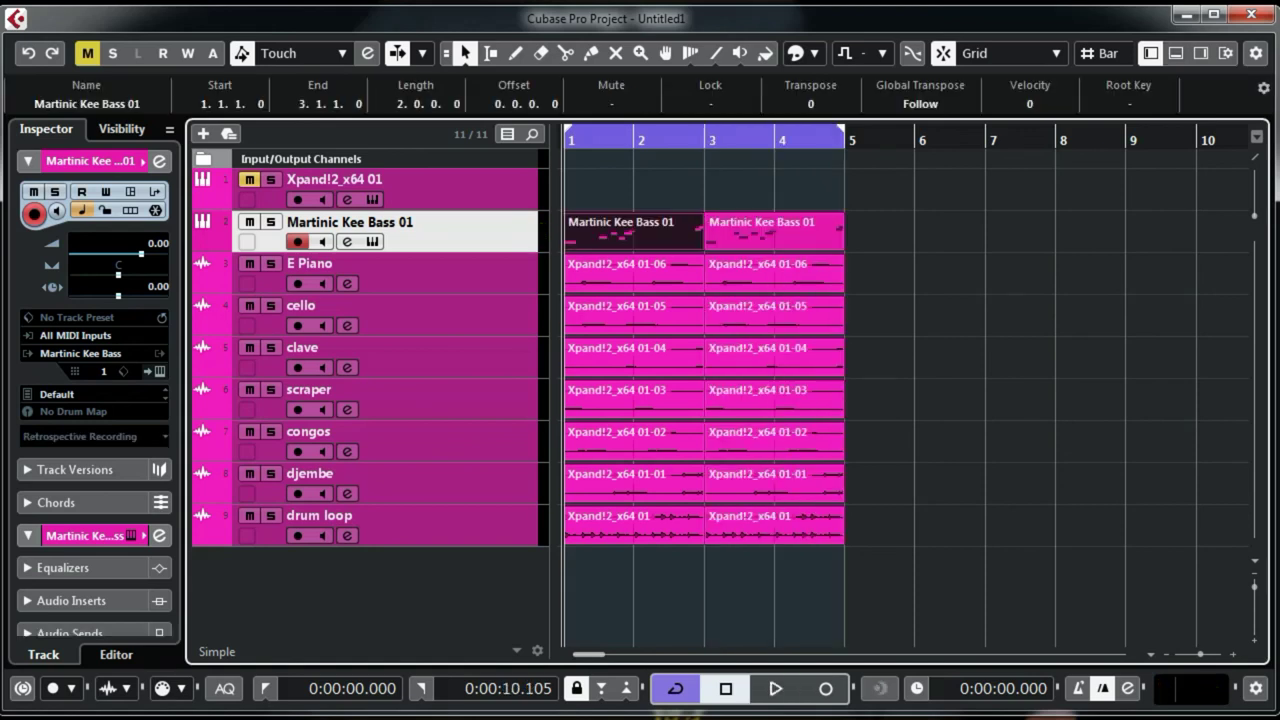
Play the four-bar arrangement with the Kee Bass part briefly from the start and stop playback.
key("space")
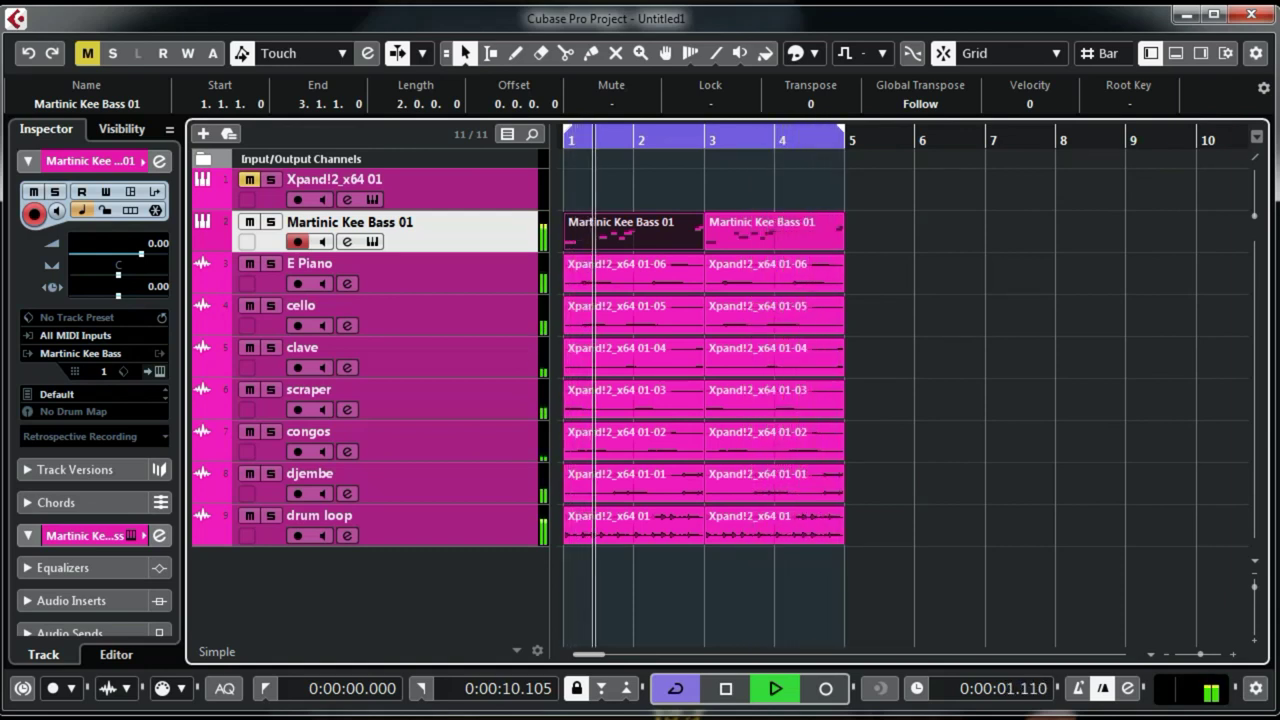
key("space")
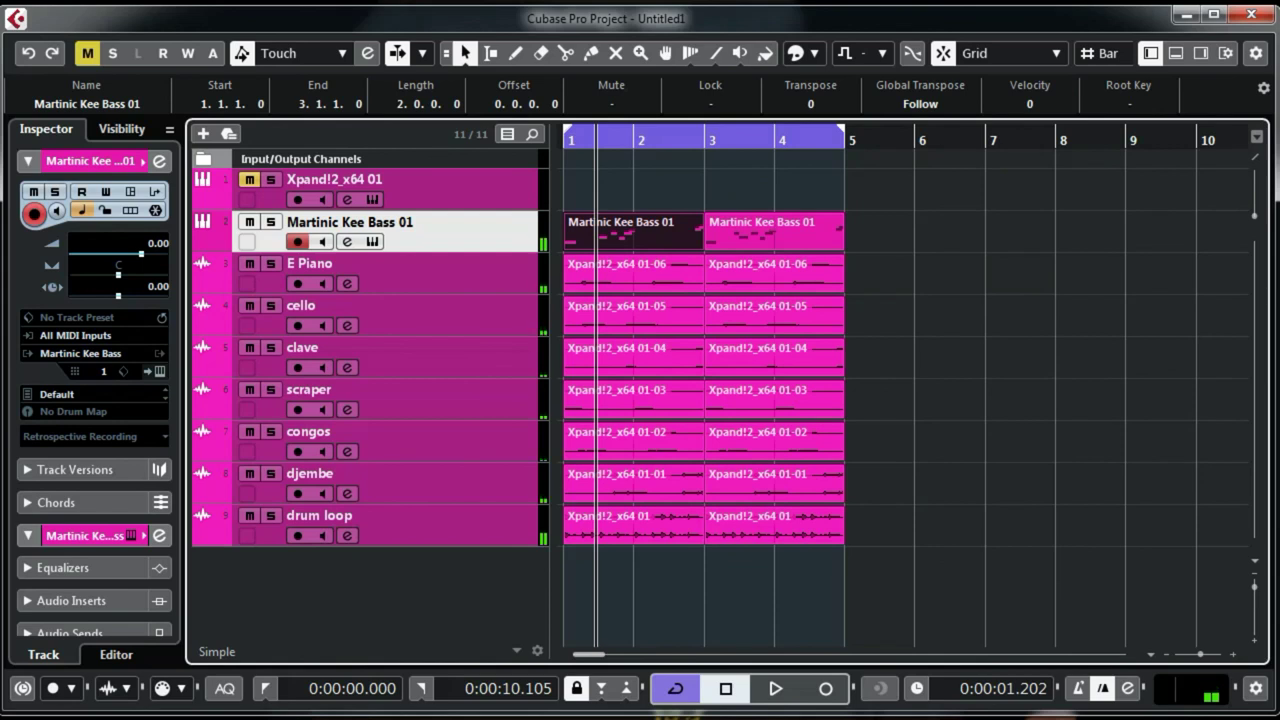